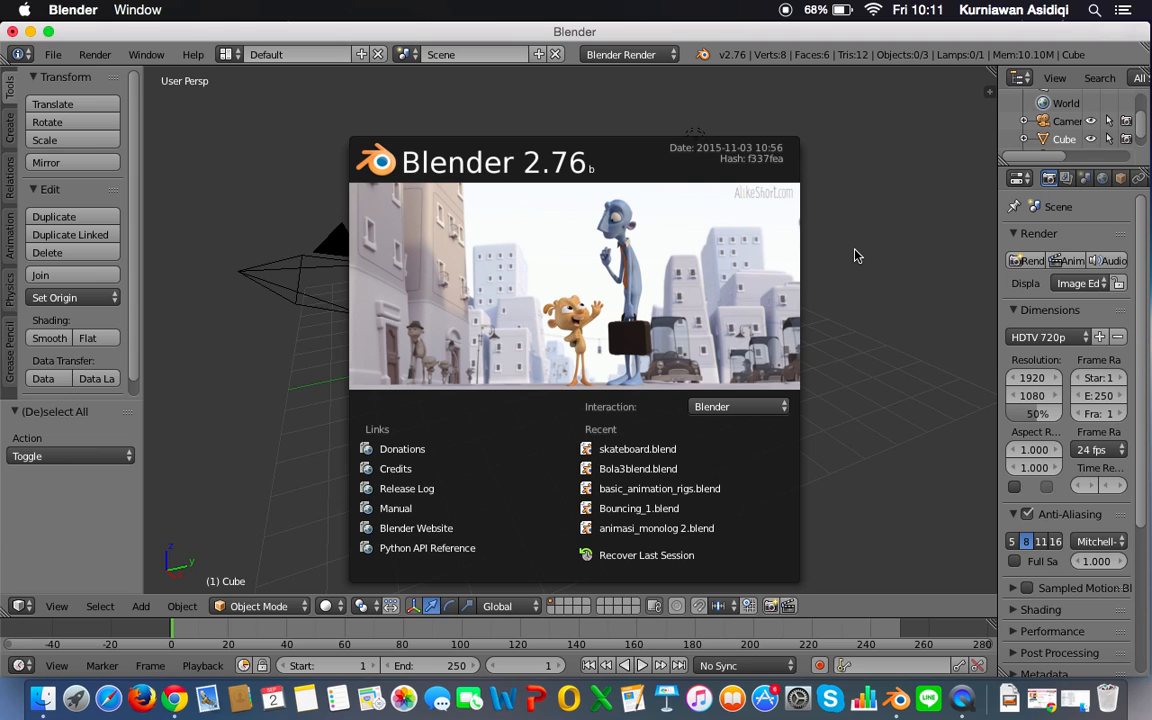
# Step: Dismiss the splash screen, widen the properties area and open the selected lamp's light settings
pyautogui.click(855, 256)
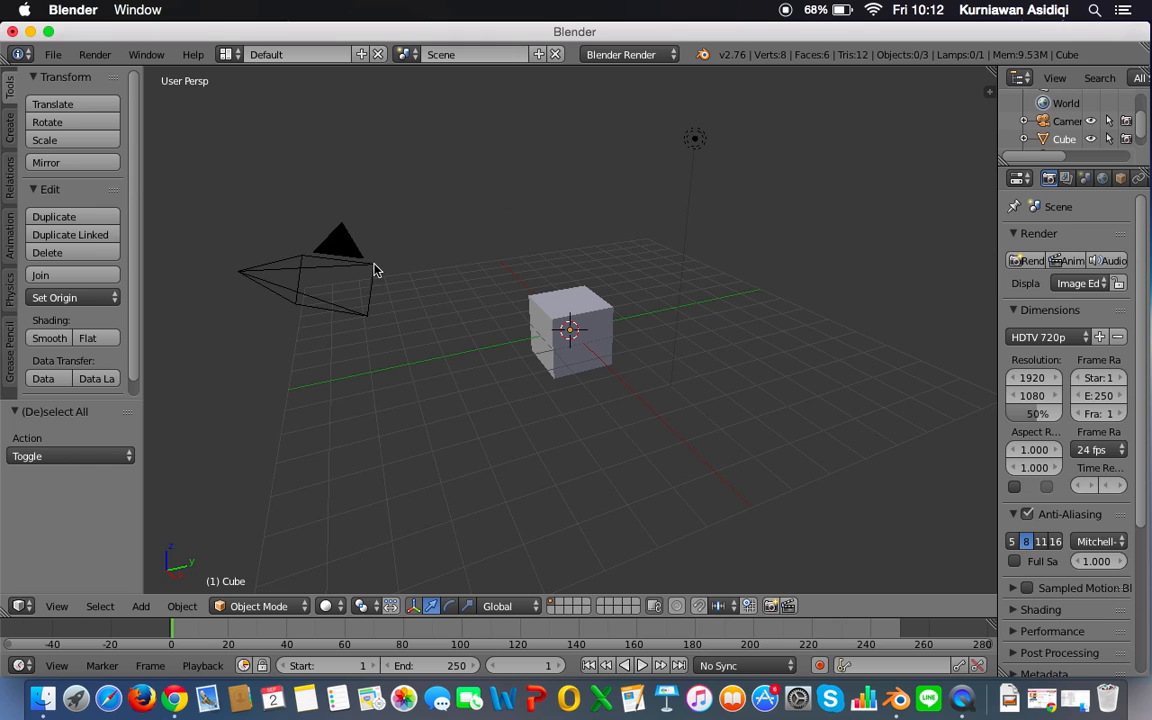
pyautogui.rightClick(694, 146)
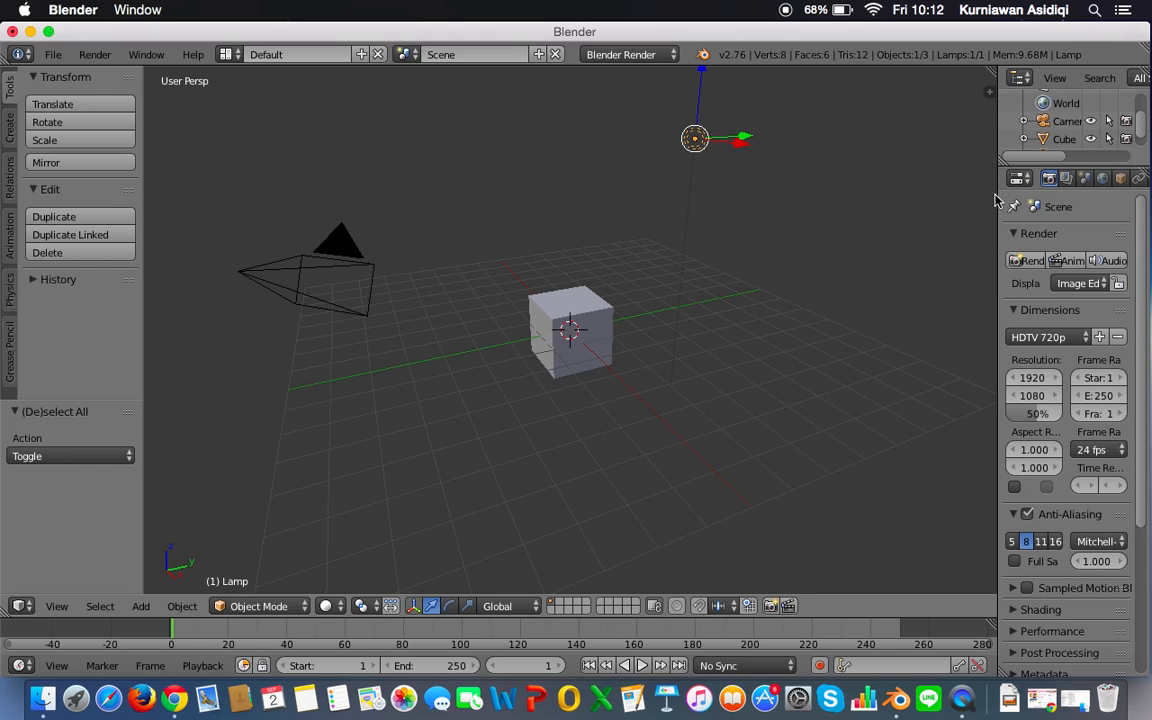
pyautogui.moveTo(998, 195); pyautogui.dragTo(780, 193)
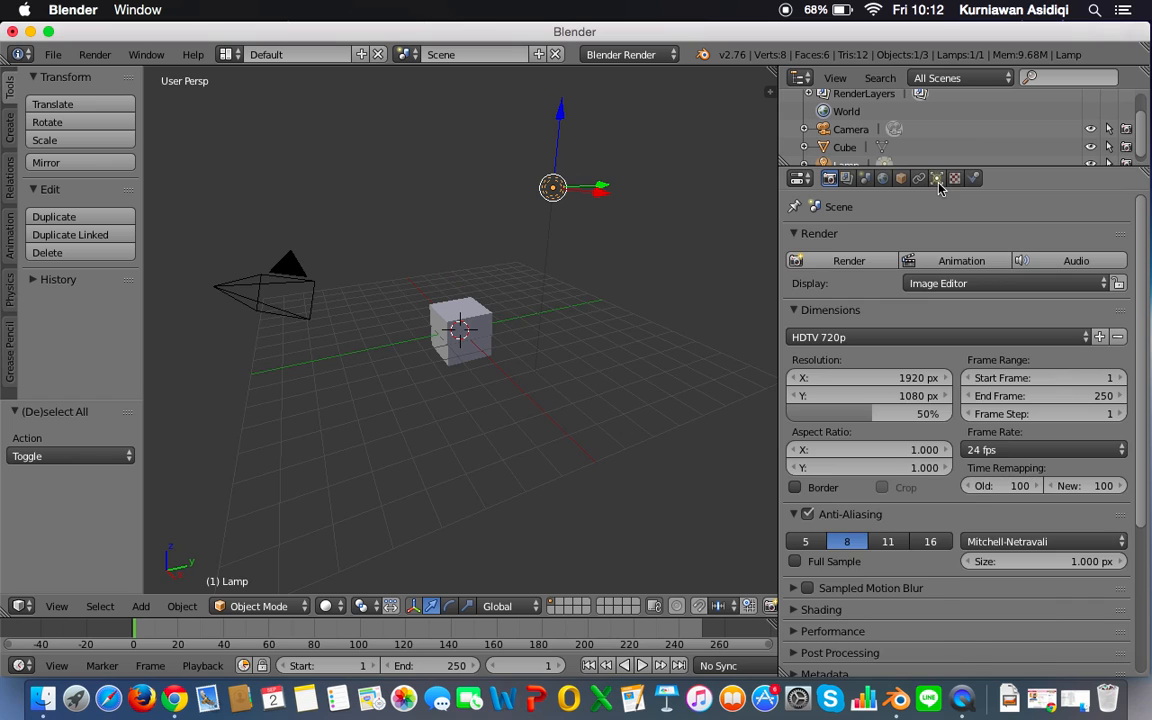
pyautogui.click(938, 180)
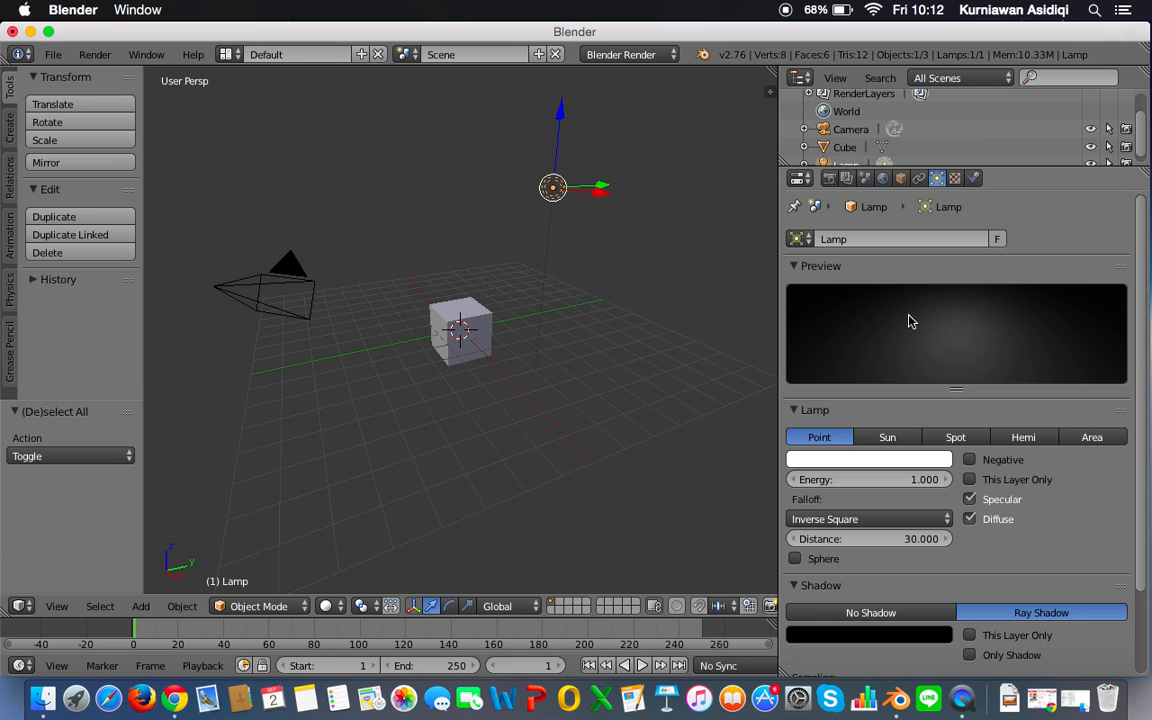
# Step: Try the lamp types Sun, Spot, Hemi and Area, and set the lamp back to Point
pyautogui.click(875, 440)
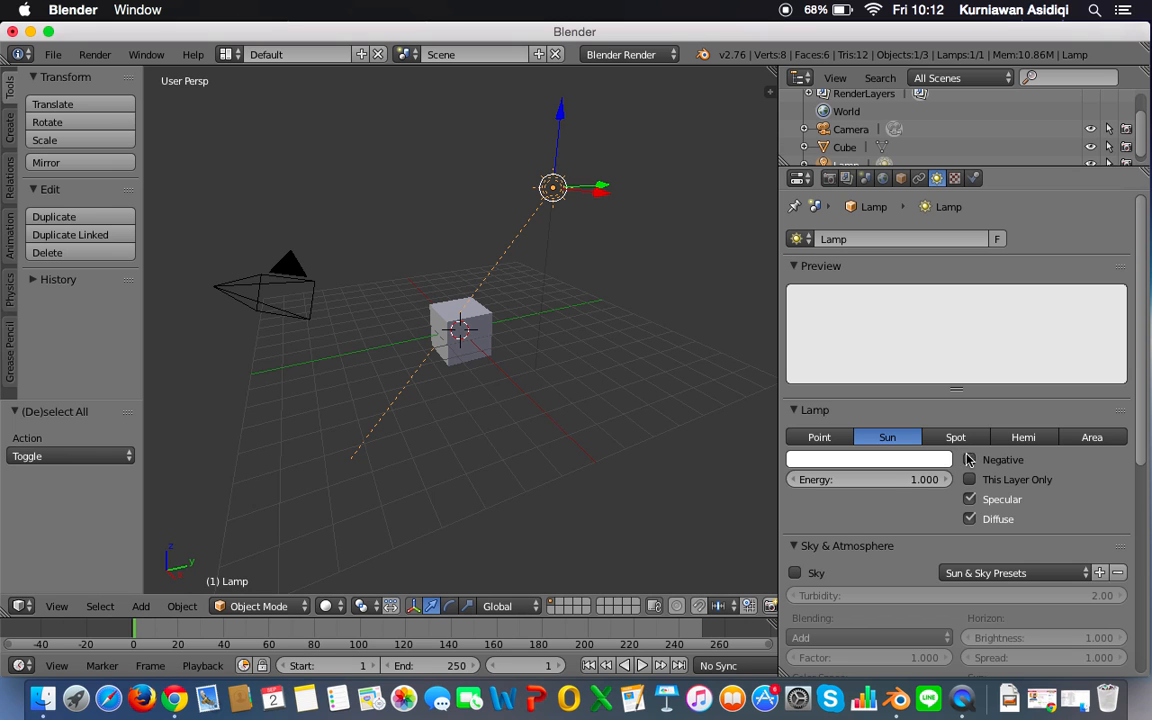
pyautogui.click(956, 437)
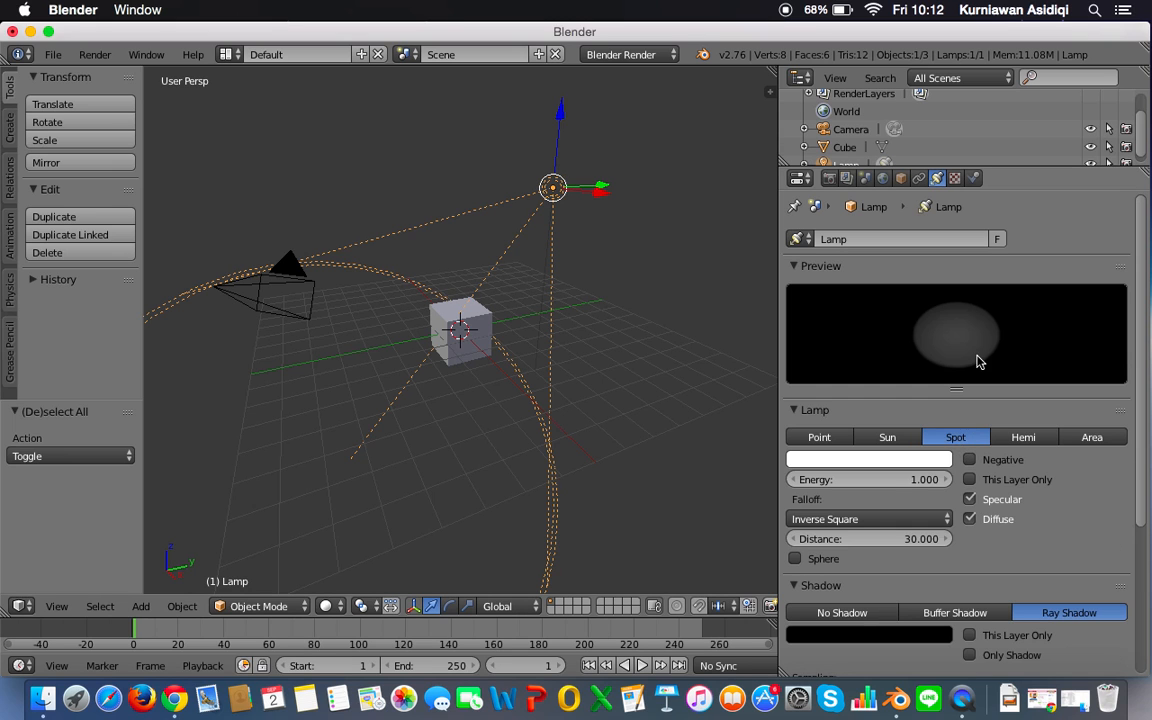
pyautogui.click(1040, 440)
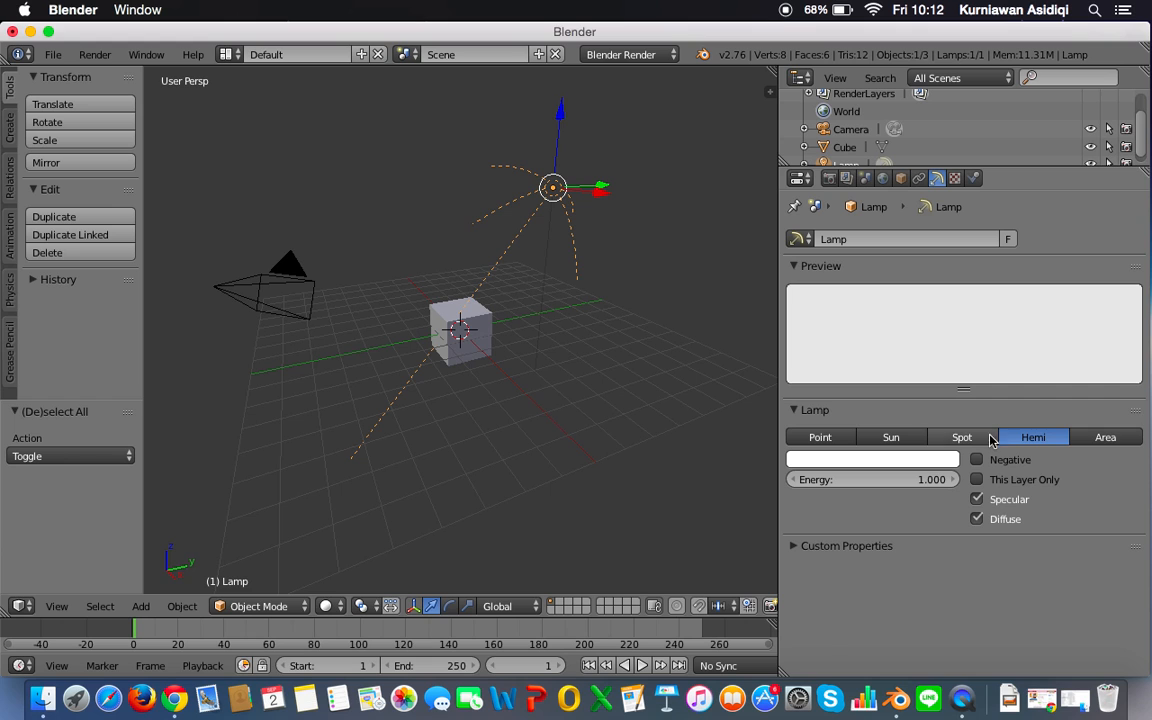
pyautogui.click(1102, 437)
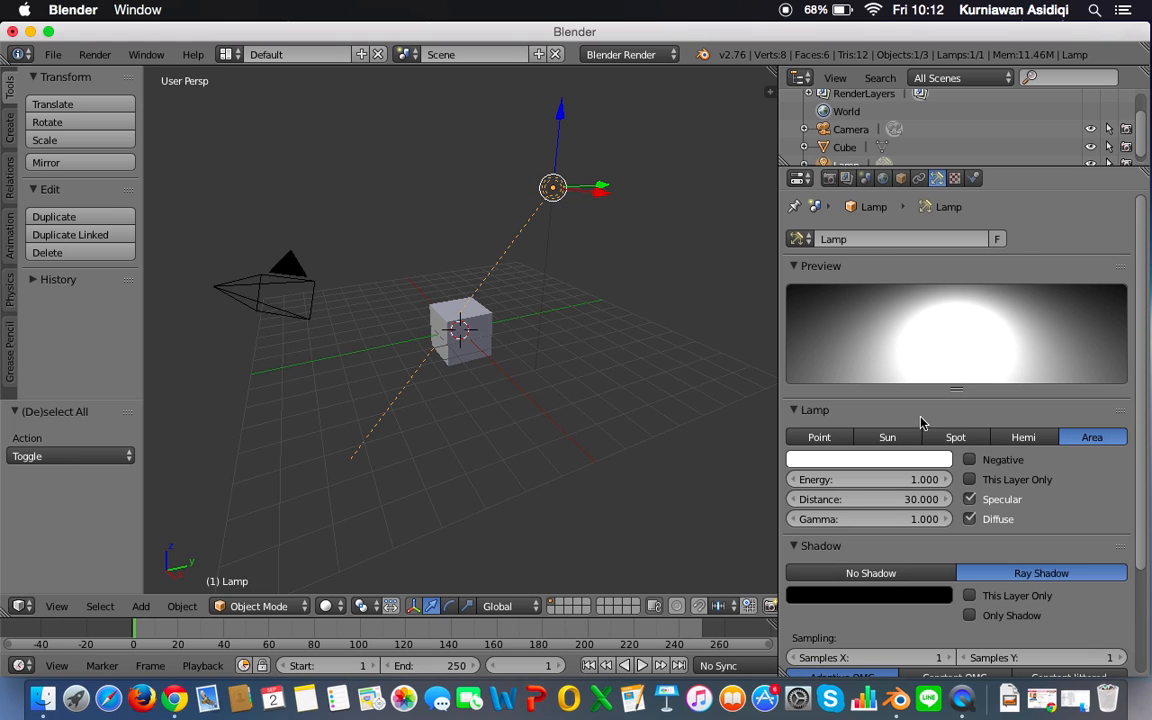
pyautogui.click(826, 437)
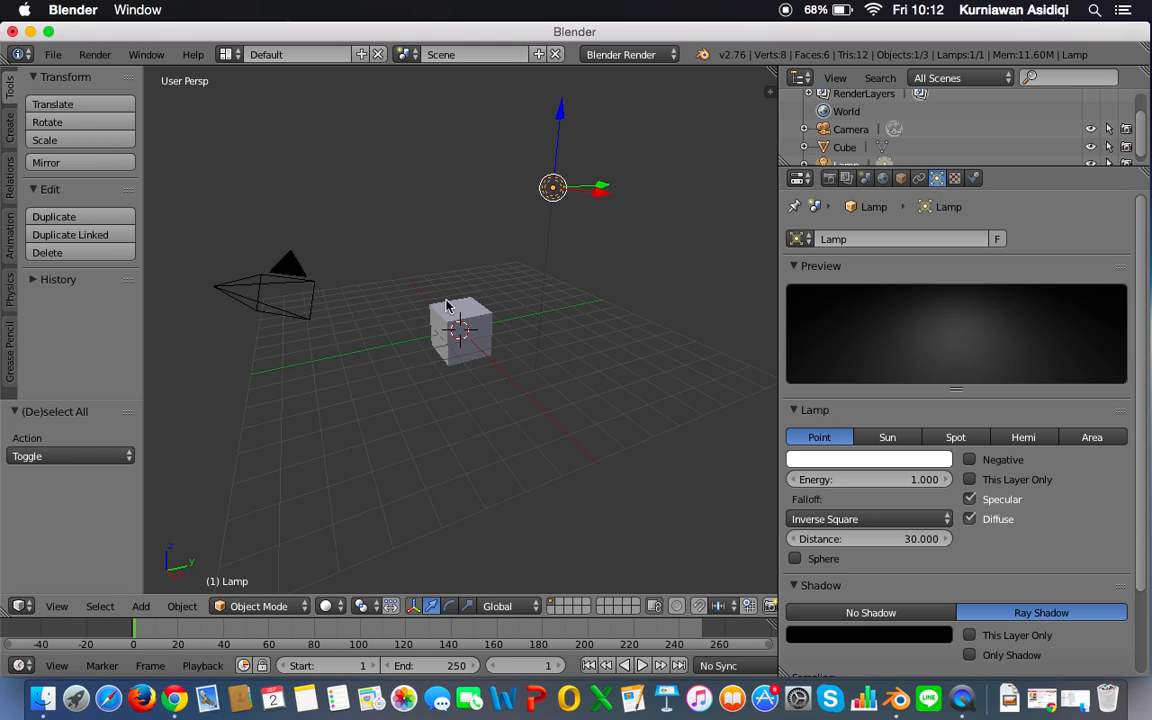
# Step: Delete the default cube from the scene
pyautogui.rightClick(451, 332)
pyautogui.press('x')
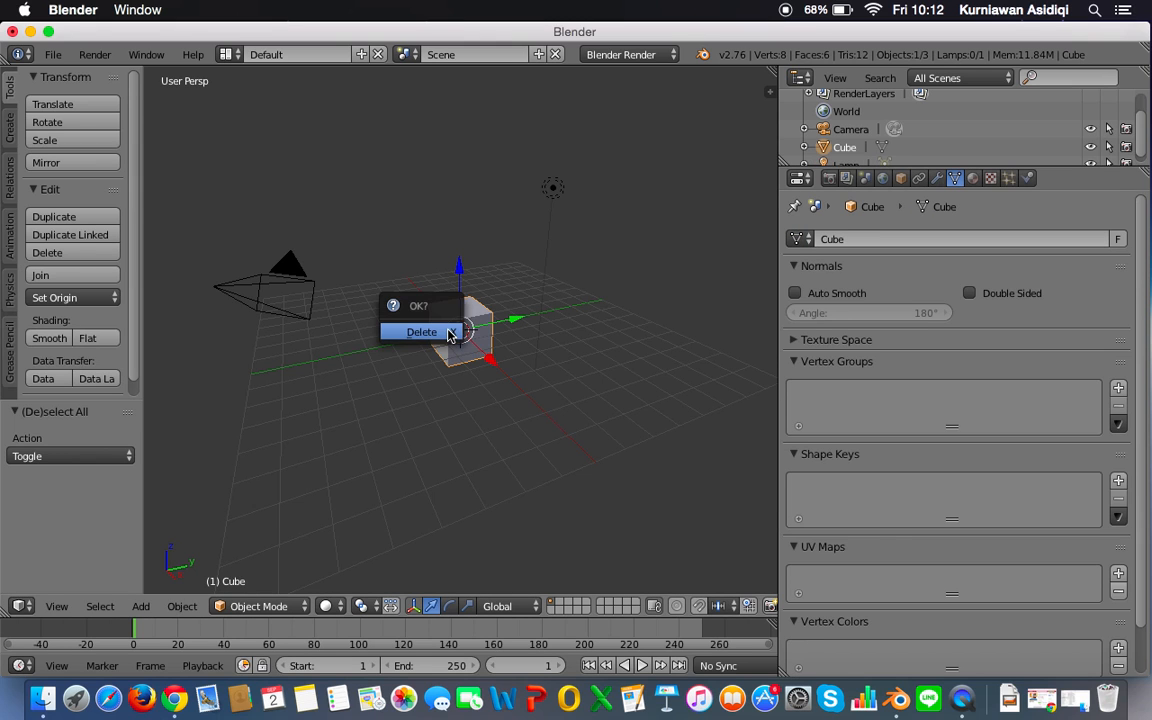
pyautogui.click(450, 331)
# Step: Add a plane mesh at the origin and scale it up about 8 times as a floor
pyautogui.hotkey('shift', 'a')
pyautogui.moveTo(450, 331)
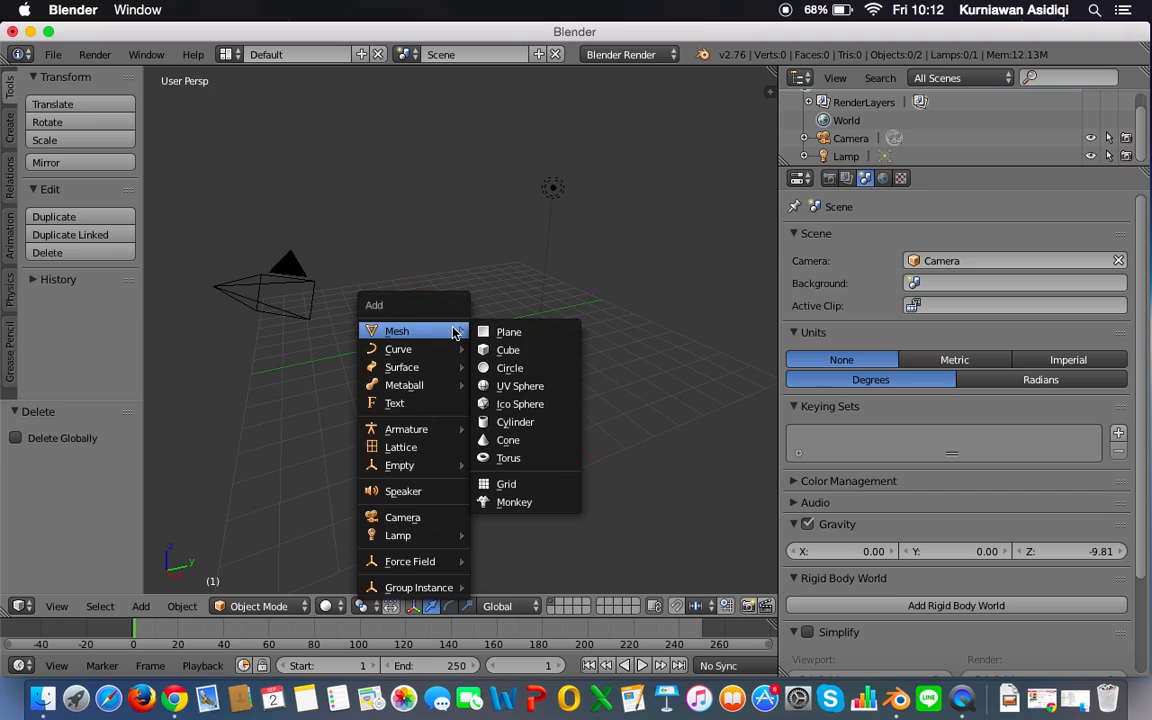
pyautogui.click(507, 329)
pyautogui.press('s')
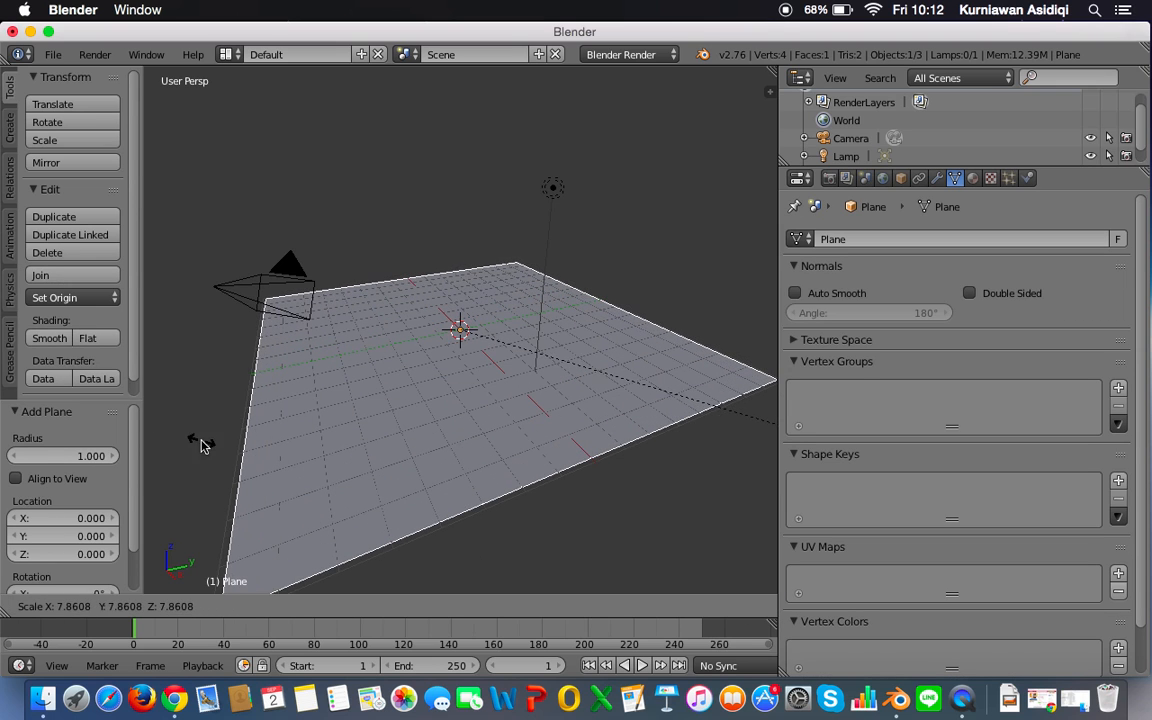
pyautogui.click(211, 449)
# Step: Add a monkey mesh and raise it about 0.77 units along the Z axis
pyautogui.hotkey('shift', 'a')
pyautogui.moveTo(370, 392)
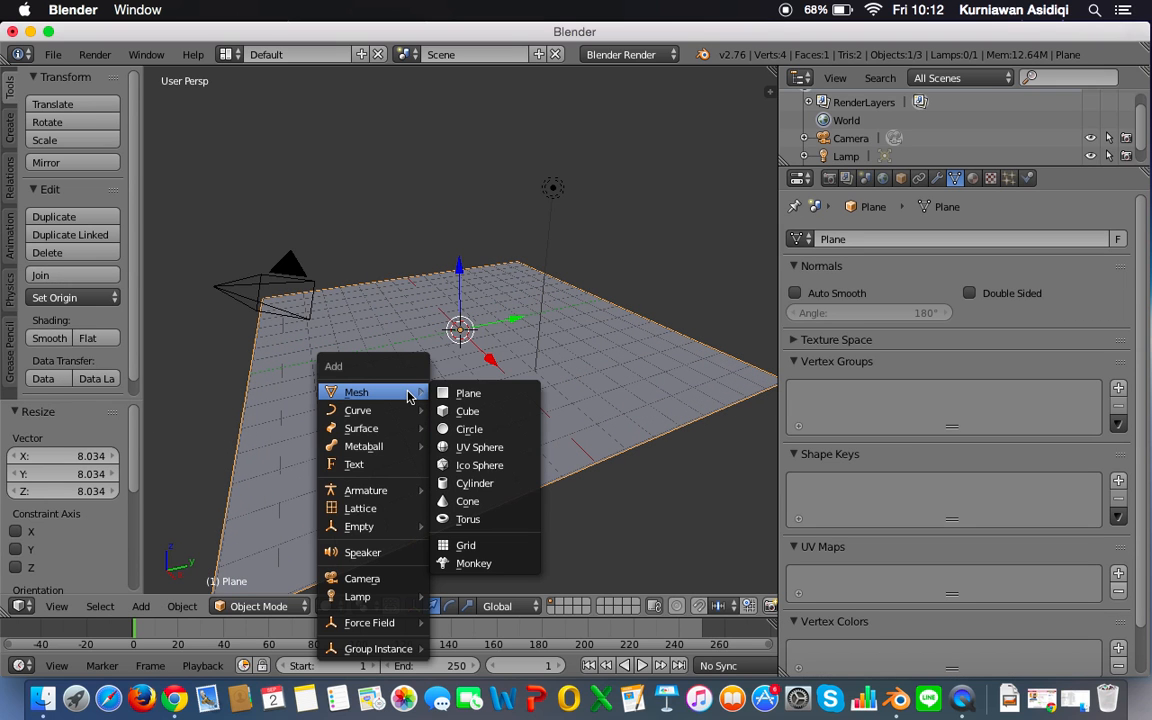
pyautogui.click(476, 563)
pyautogui.scroll(3, 473, 323)
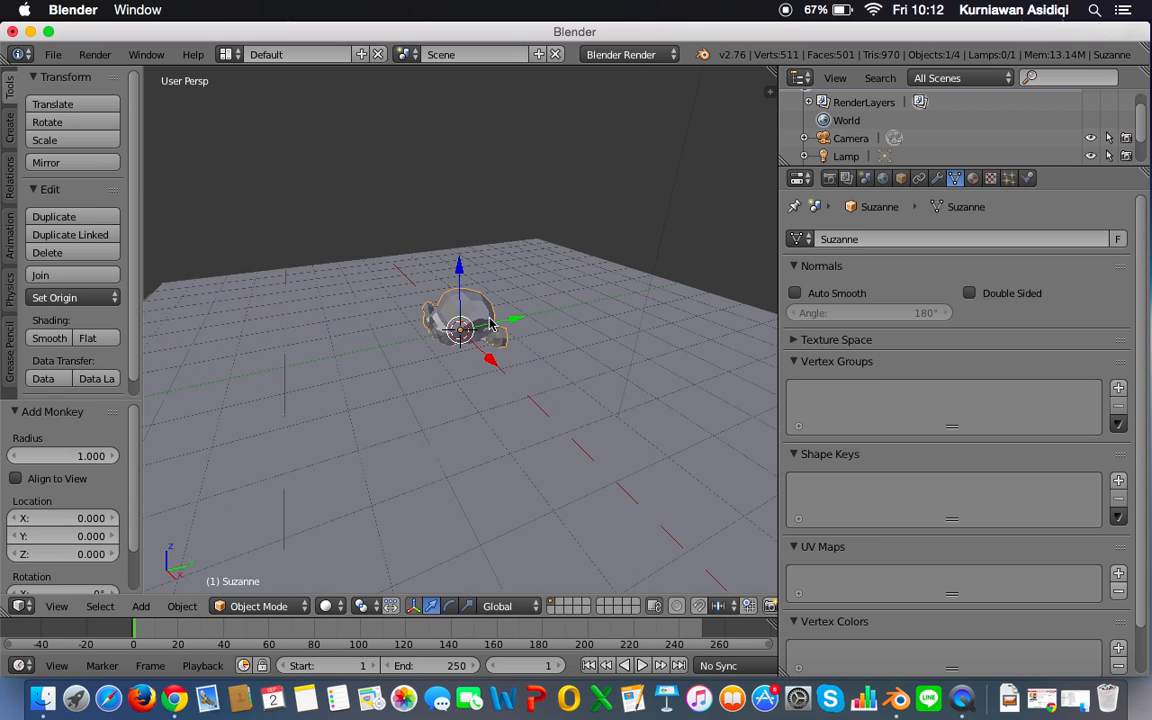
pyautogui.moveTo(461, 281); pyautogui.dragTo(461, 249)
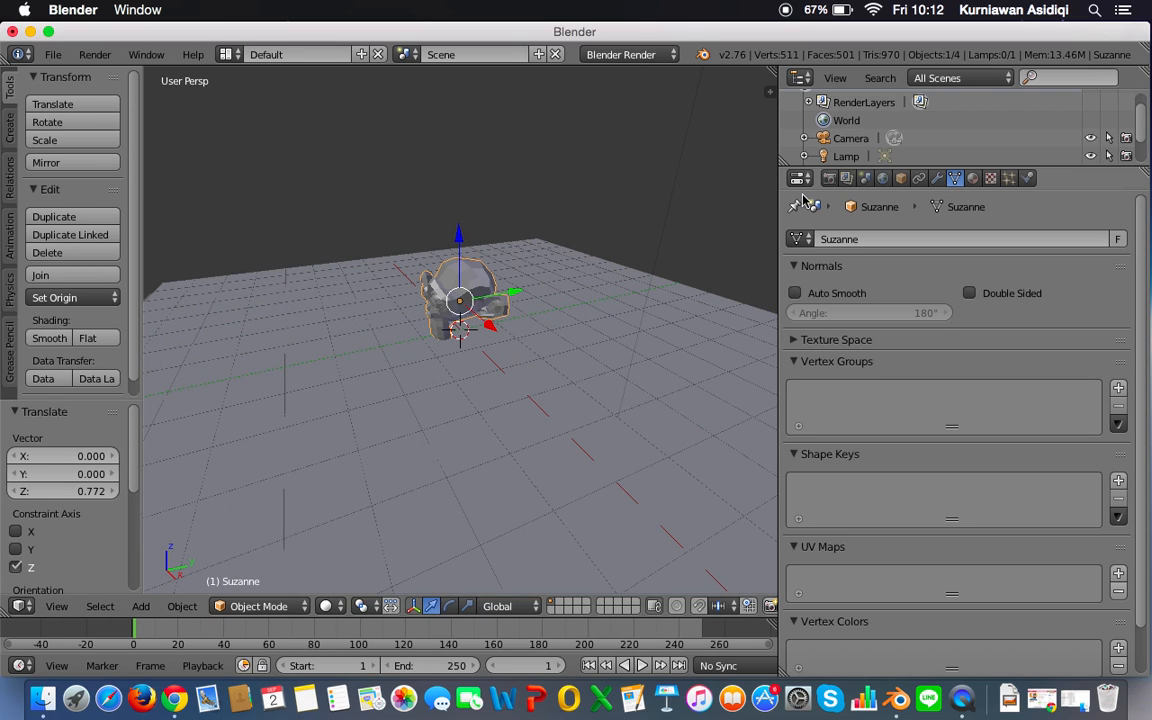
# Step: Give the monkey a Subdivision Surface modifier with 2 view subdivisions and smooth shading
pyautogui.click(937, 178)
pyautogui.click(840, 239)
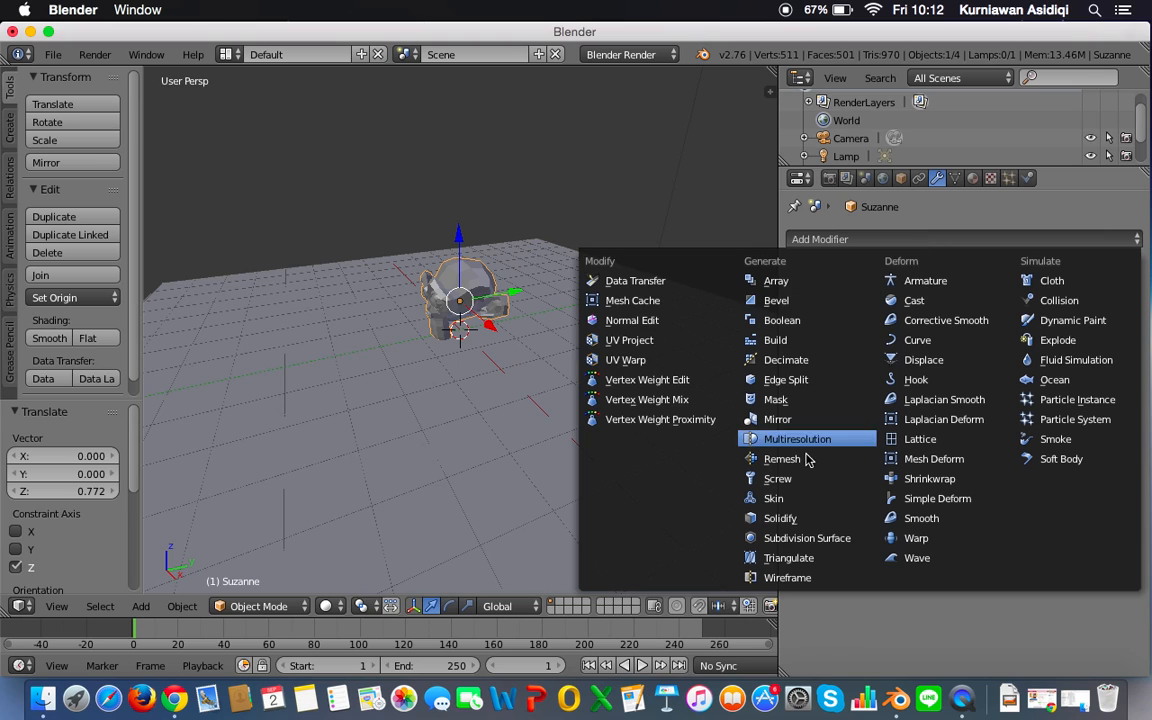
pyautogui.click(813, 537)
pyautogui.click(950, 363)
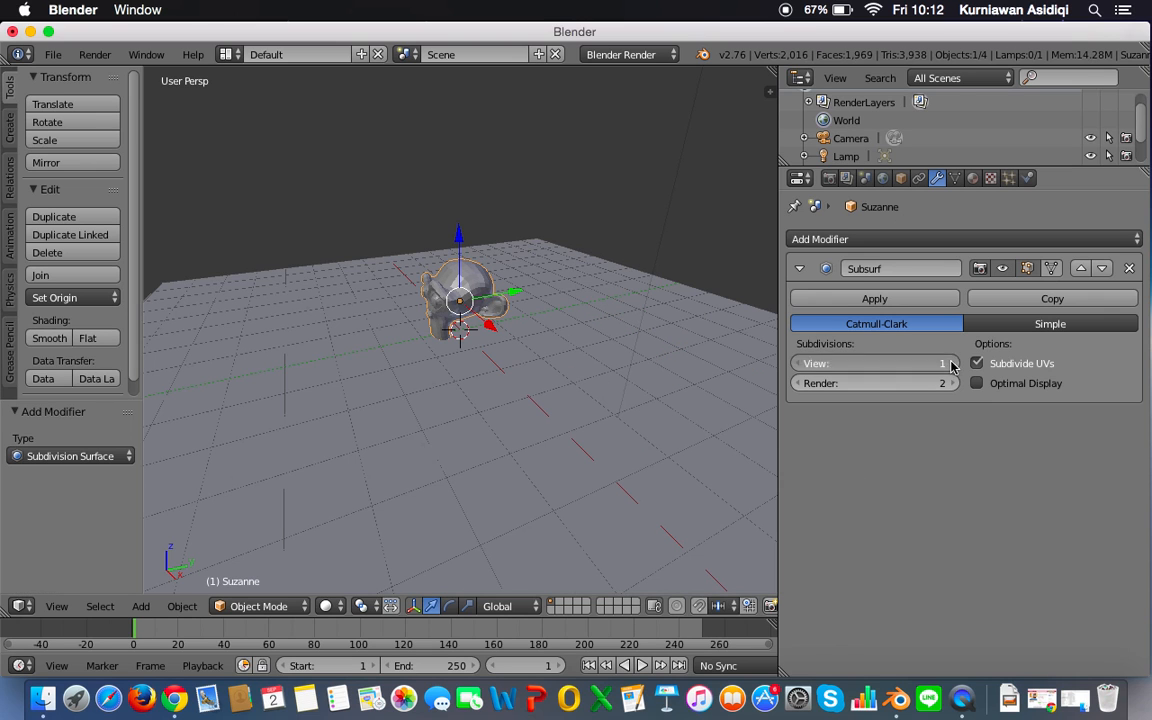
pyautogui.click(50, 338)
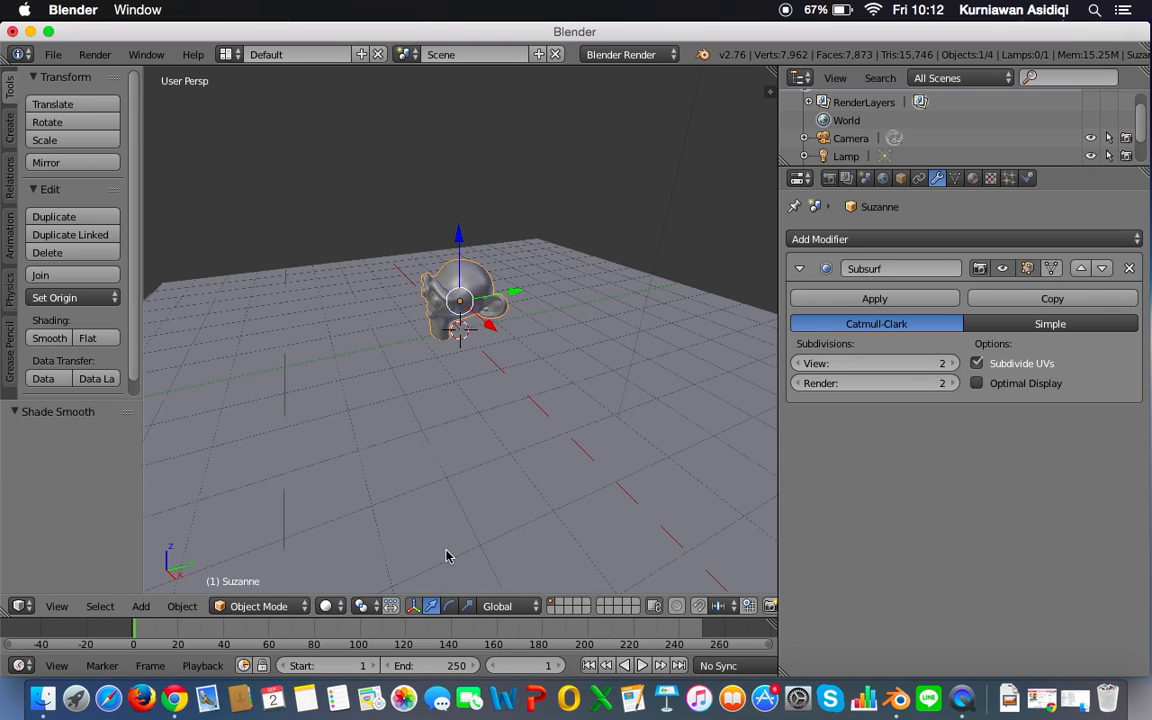
# Step: Rotate the monkey about -33° around X and lower it about 0.31 units along Z onto the plane
pyautogui.click(449, 605)
pyautogui.moveTo(435, 248); pyautogui.dragTo(466, 242)
pyautogui.press('g')
pyautogui.press('z')
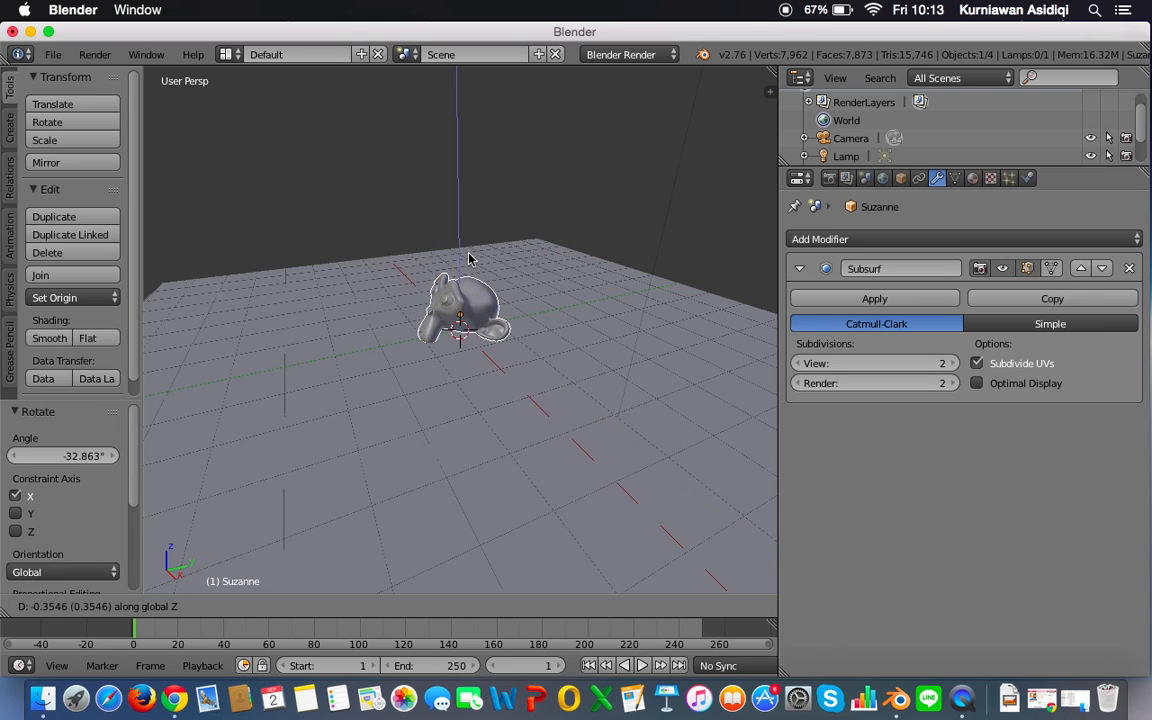
pyautogui.click(473, 256)
# Step: Switch the viewport to the camera's perspective to frame the monkey
pyautogui.press('KP_0')
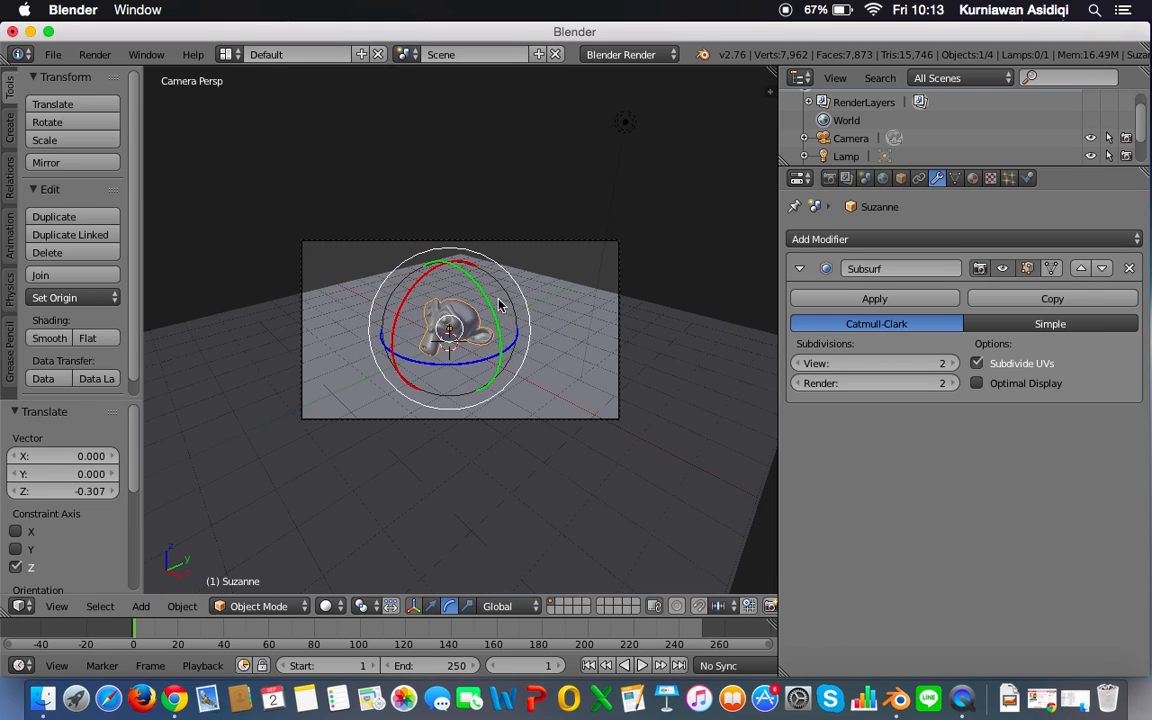
pyautogui.scroll(1, 540, 356)
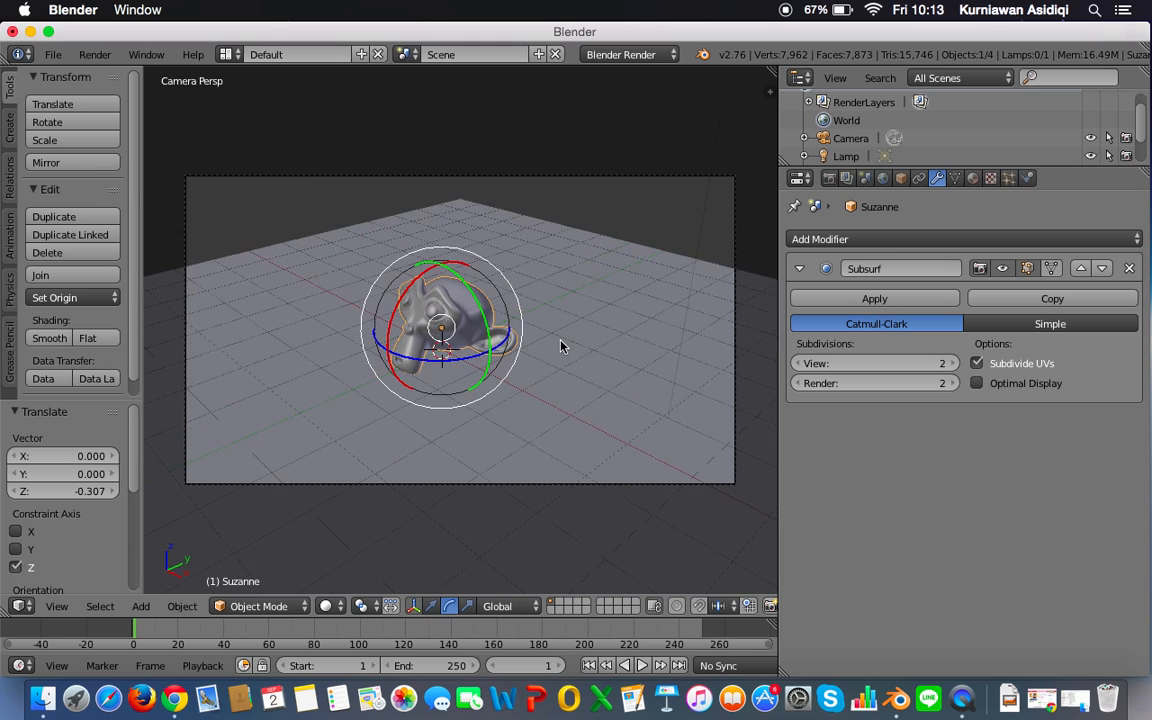
pyautogui.scroll(-3, 560, 344)
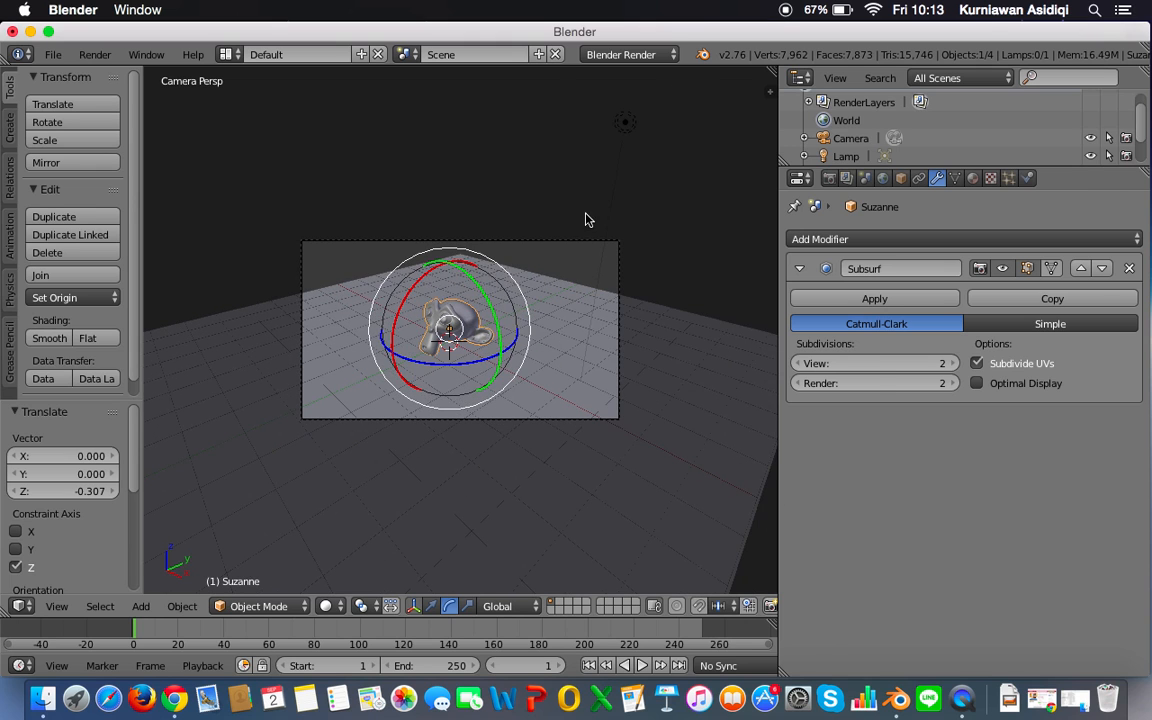
# Step: Move the lamp to about X 3.04, Y -0.06, Z 5.97 and open its light settings
pyautogui.rightClick(625, 125)
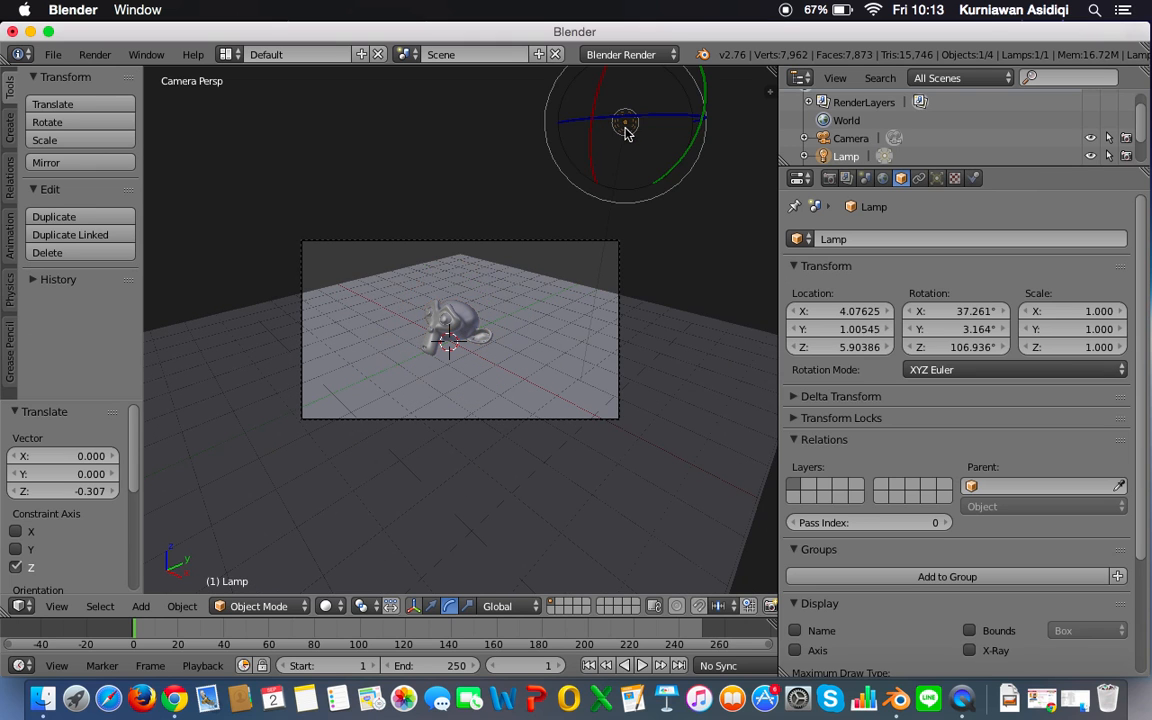
pyautogui.press('g')
pyautogui.click(540, 126)
pyautogui.press('a')
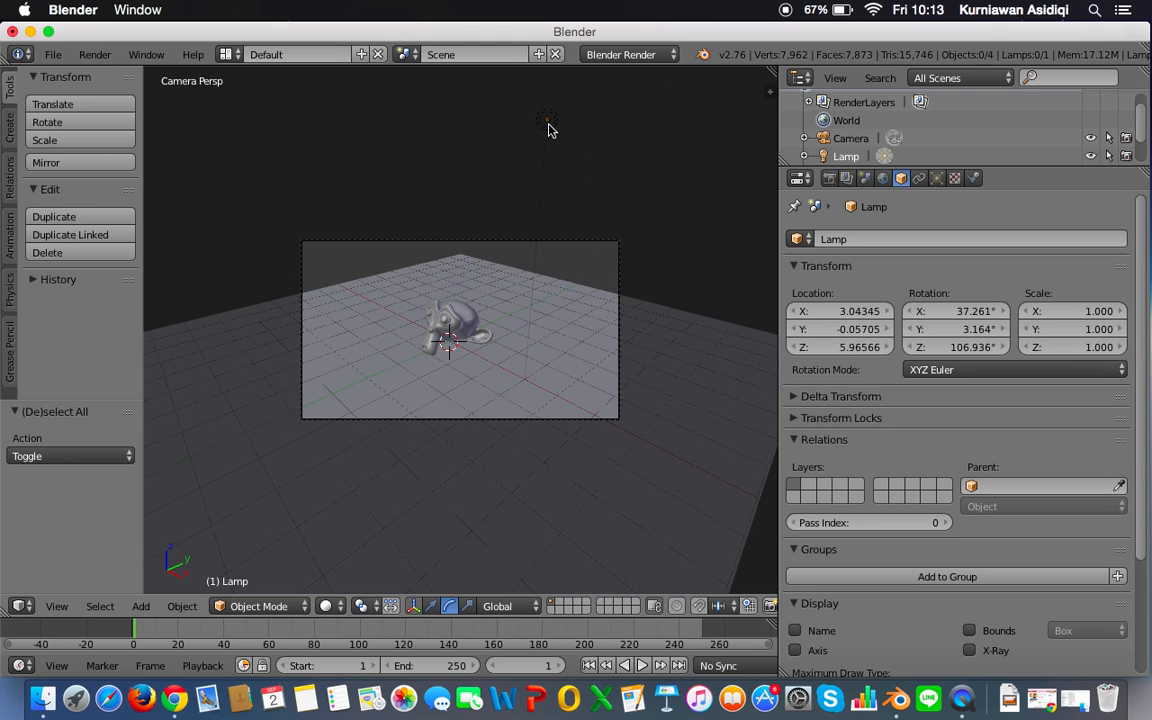
pyautogui.rightClick(547, 126)
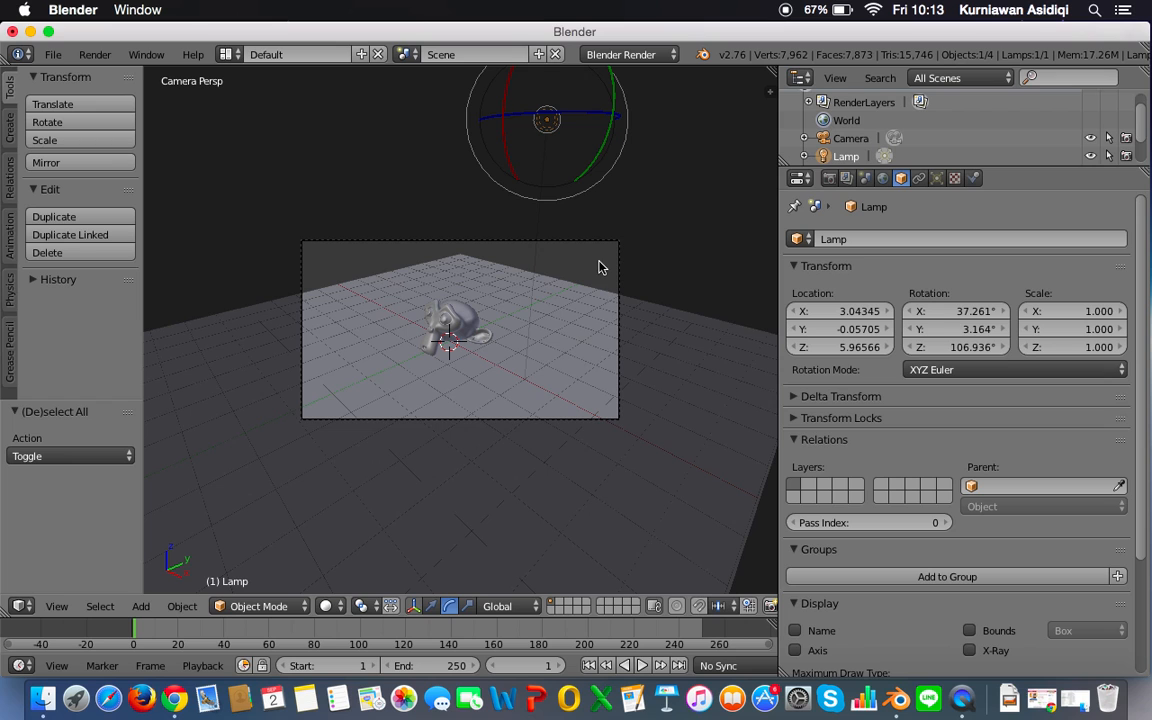
pyautogui.click(936, 178)
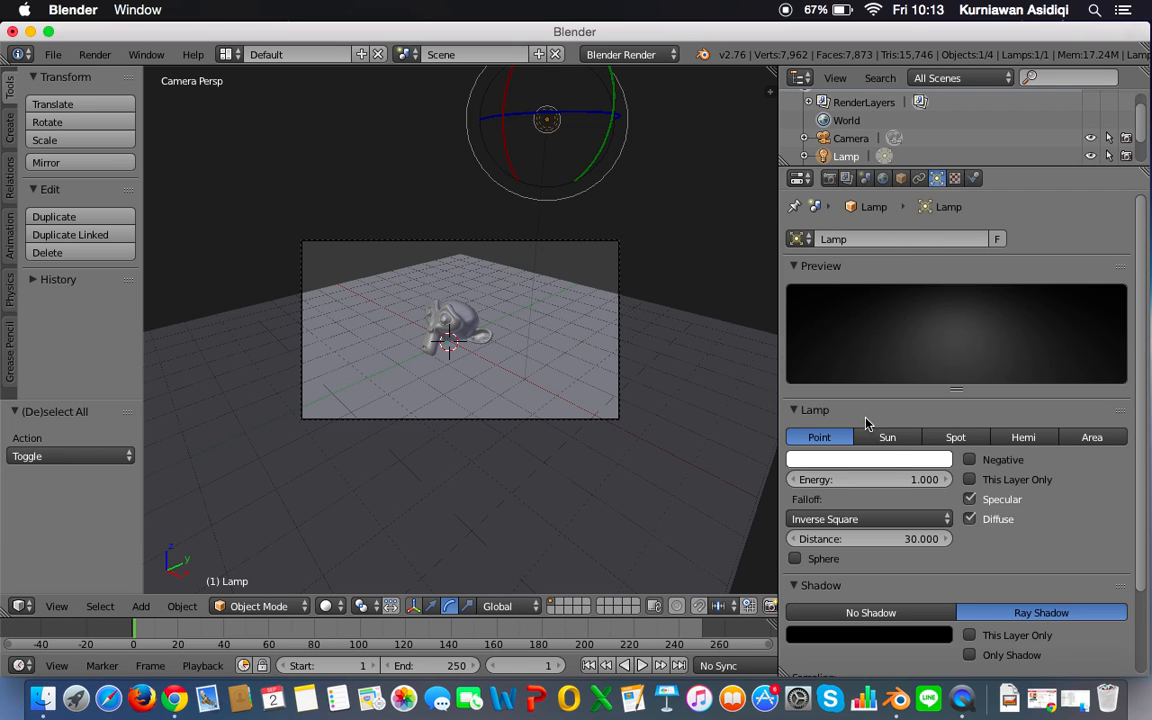
# Step: Display the scene in Bounding Box shading and then in Wireframe shading
pyautogui.click(331, 606)
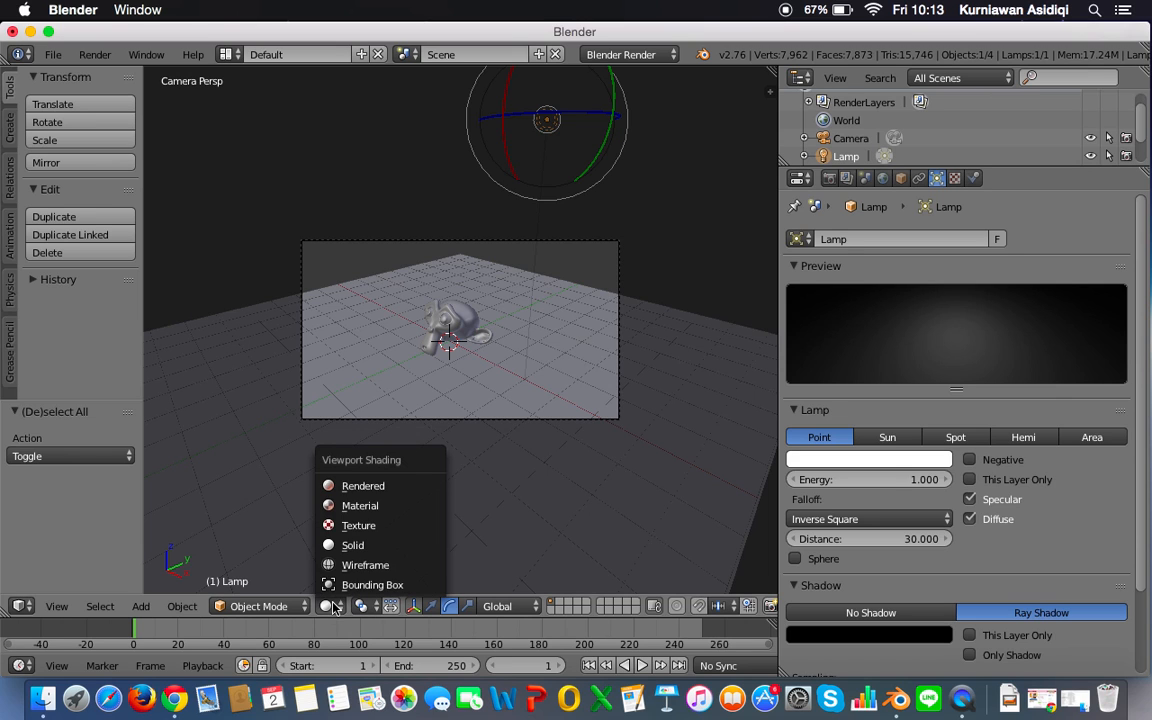
pyautogui.click(389, 588)
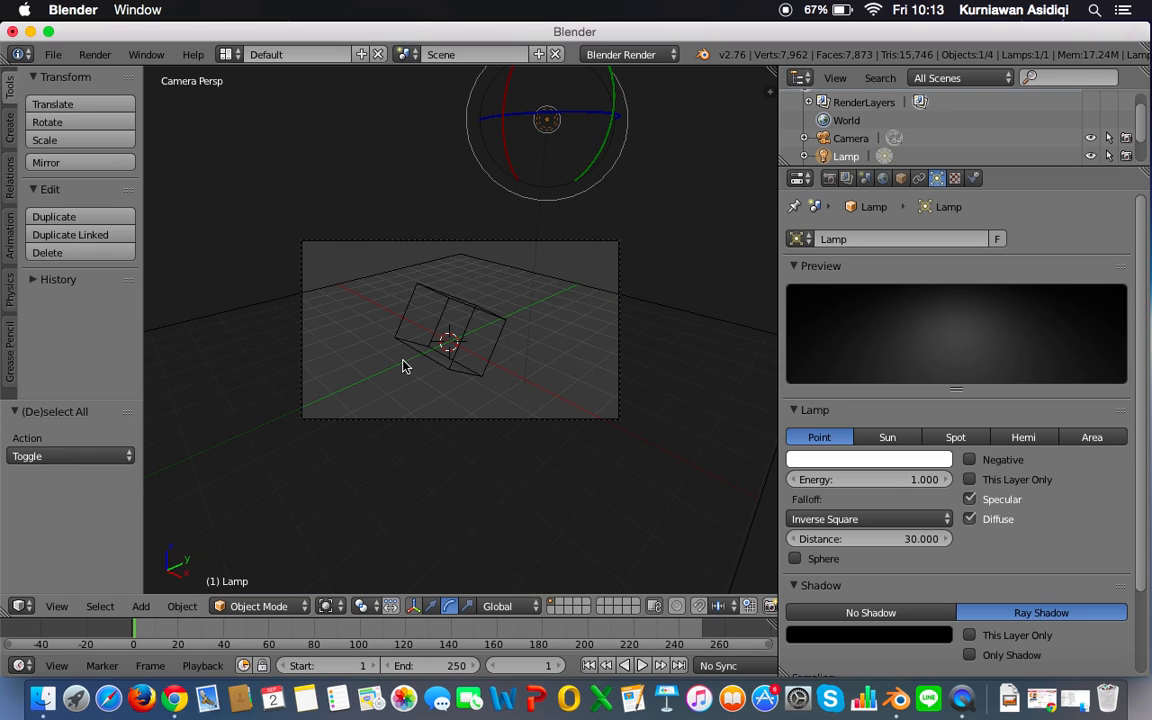
pyautogui.click(326, 605)
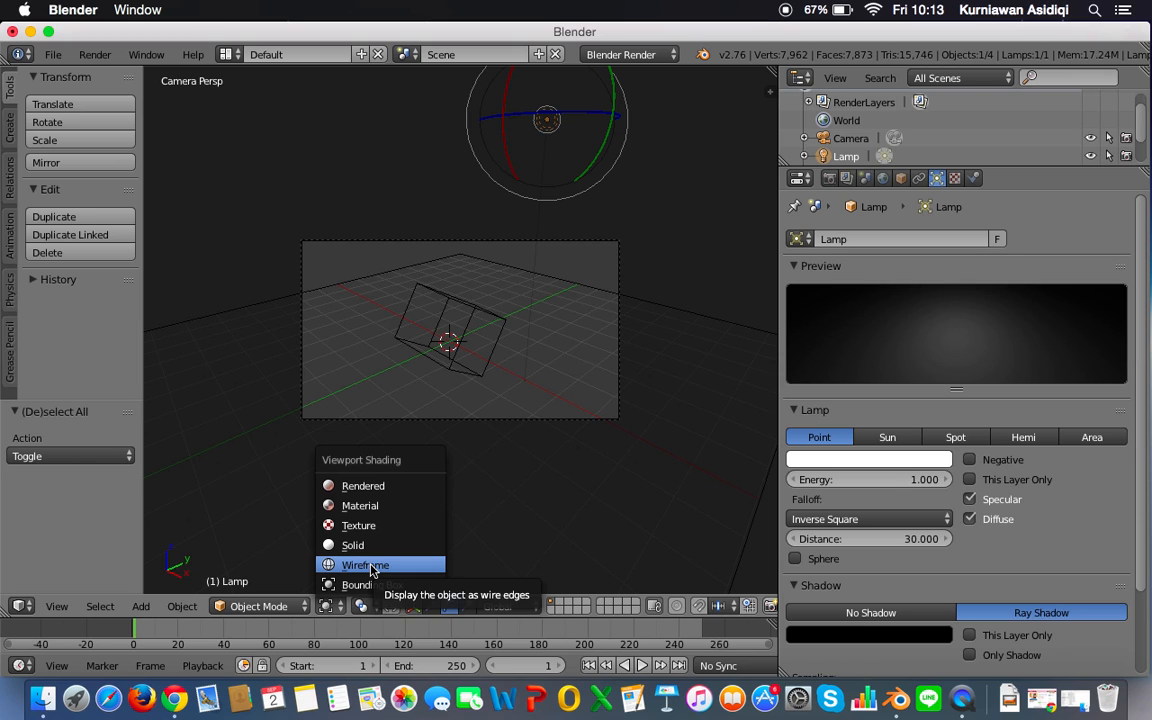
pyautogui.click(370, 566)
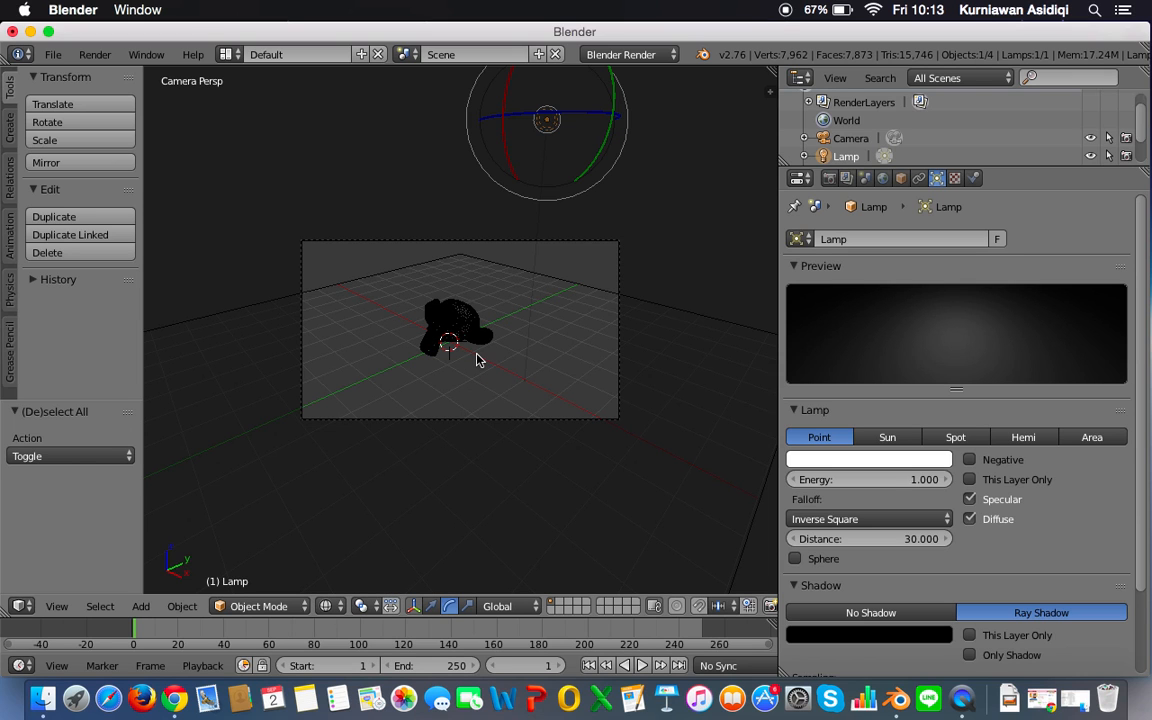
# Step: Toggle the viewport repeatedly between Wireframe and Solid shading to compare them, ending in Solid
pyautogui.press('z')
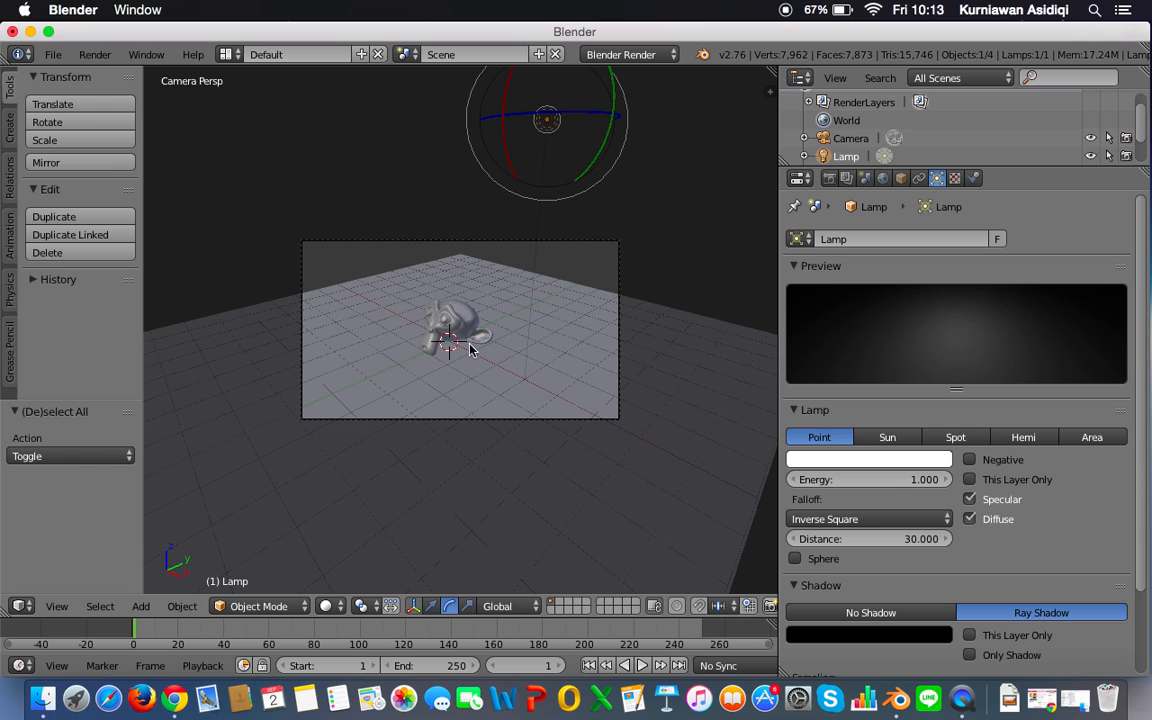
pyautogui.press('z')
pyautogui.press('z')
pyautogui.press('z')
pyautogui.press('z')
# Step: Display the scene in Texture shading and compare it with Solid and Wireframe shading
pyautogui.click(329, 606)
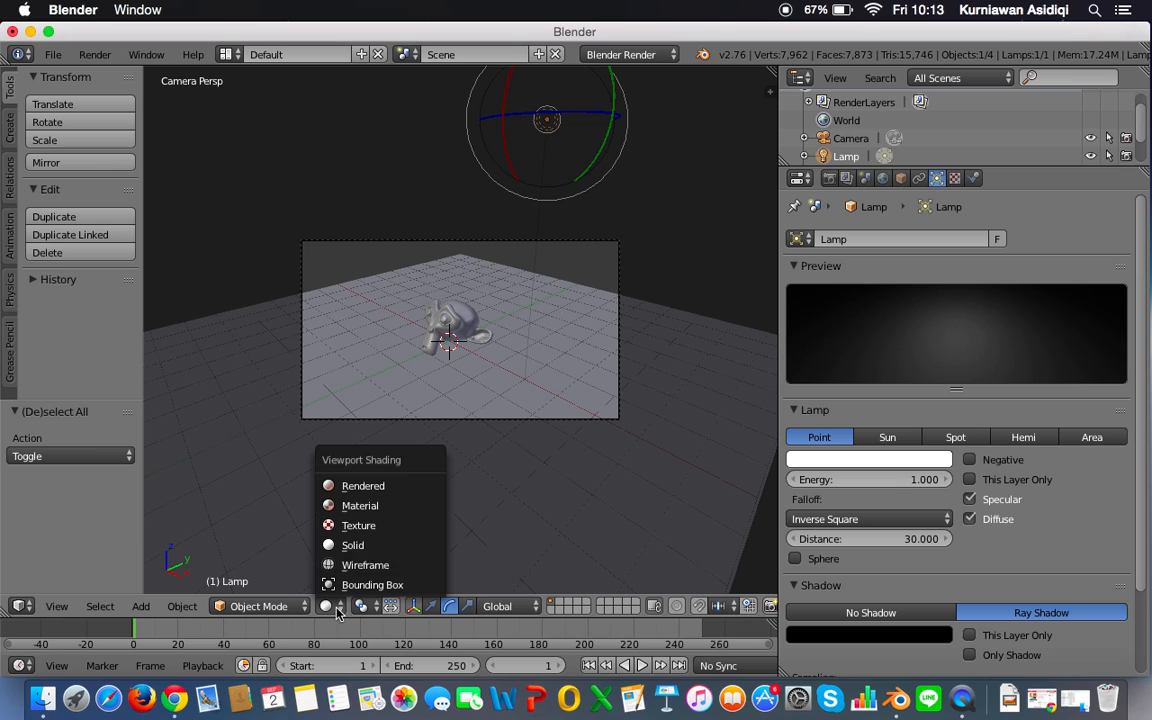
pyautogui.click(364, 532)
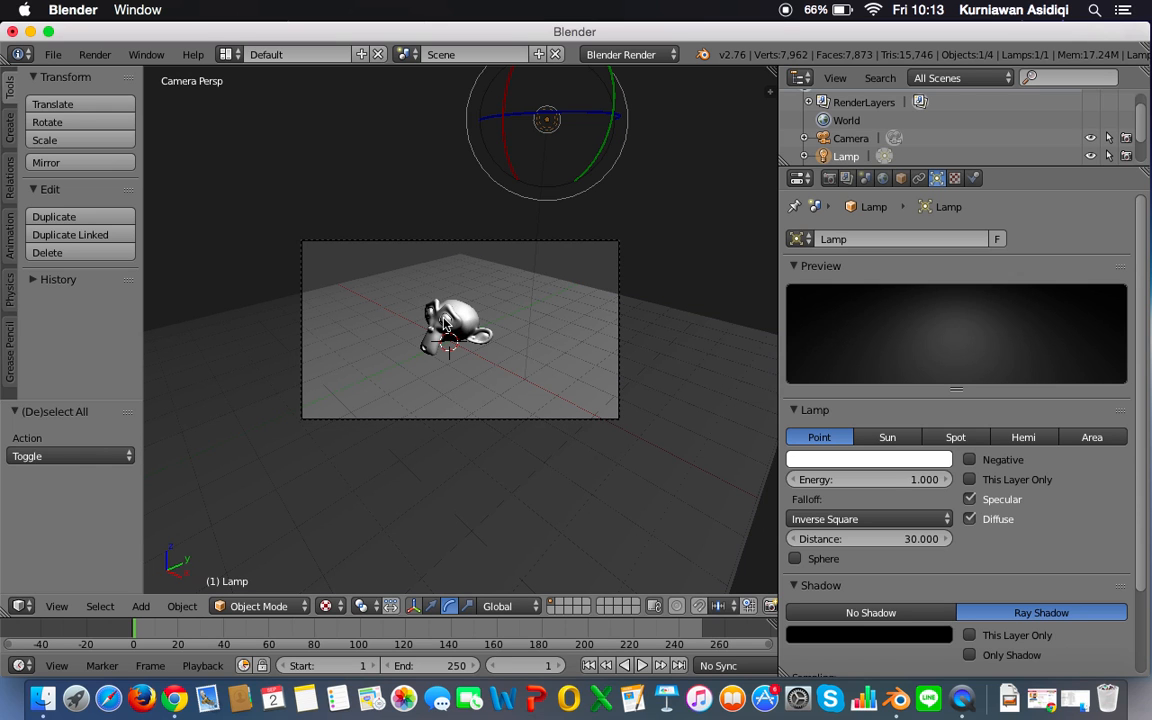
pyautogui.hotkey('shift', 'z')
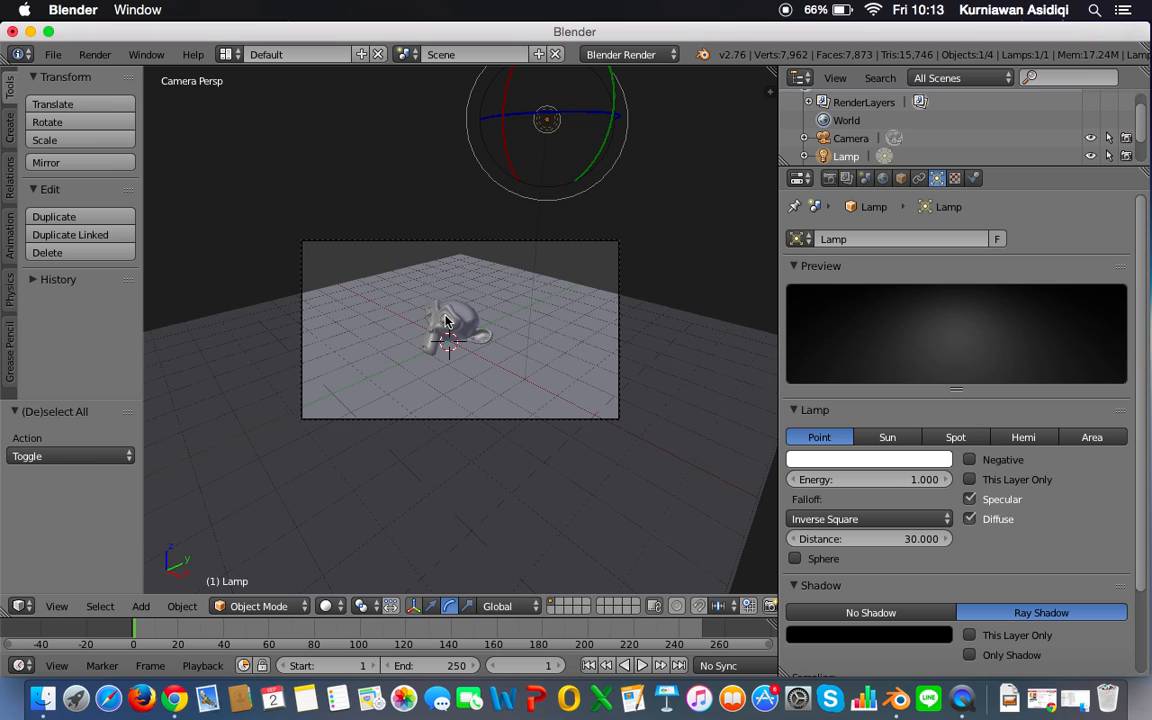
pyautogui.hotkey('shift', 'z')
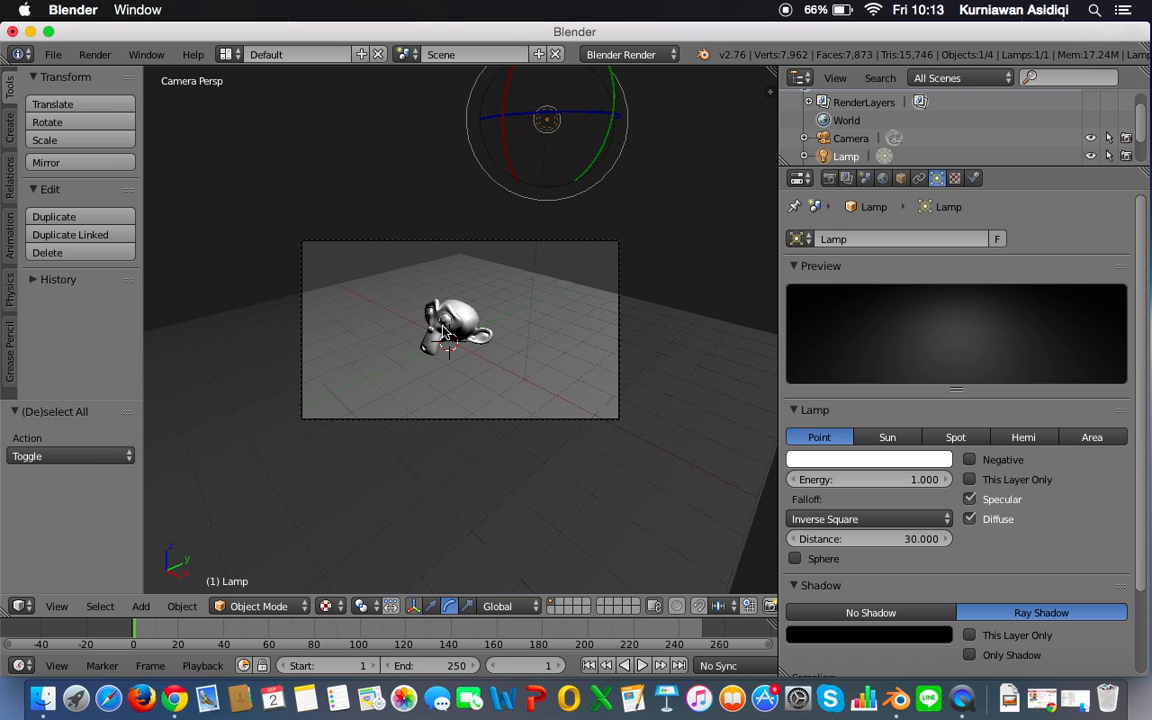
pyautogui.hotkey('alt', 'z')
# Step: Display the scene in Material shading and switch the viewport to Rendered shading
pyautogui.click(325, 606)
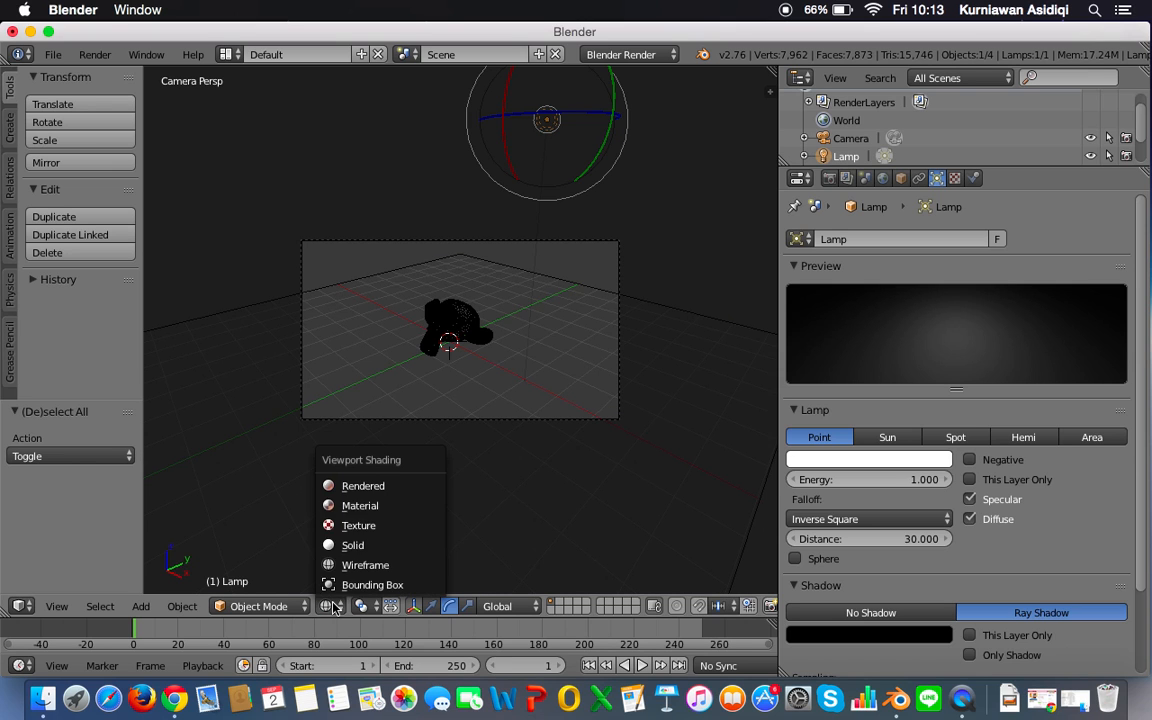
pyautogui.click(365, 505)
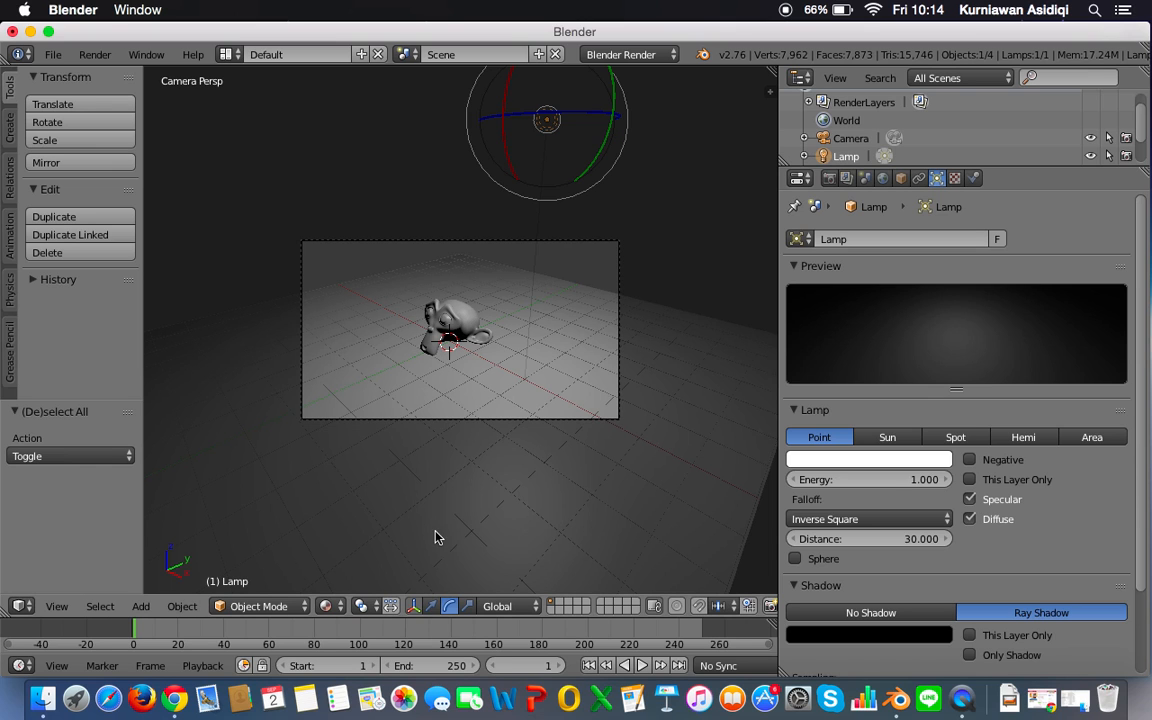
pyautogui.click(325, 606)
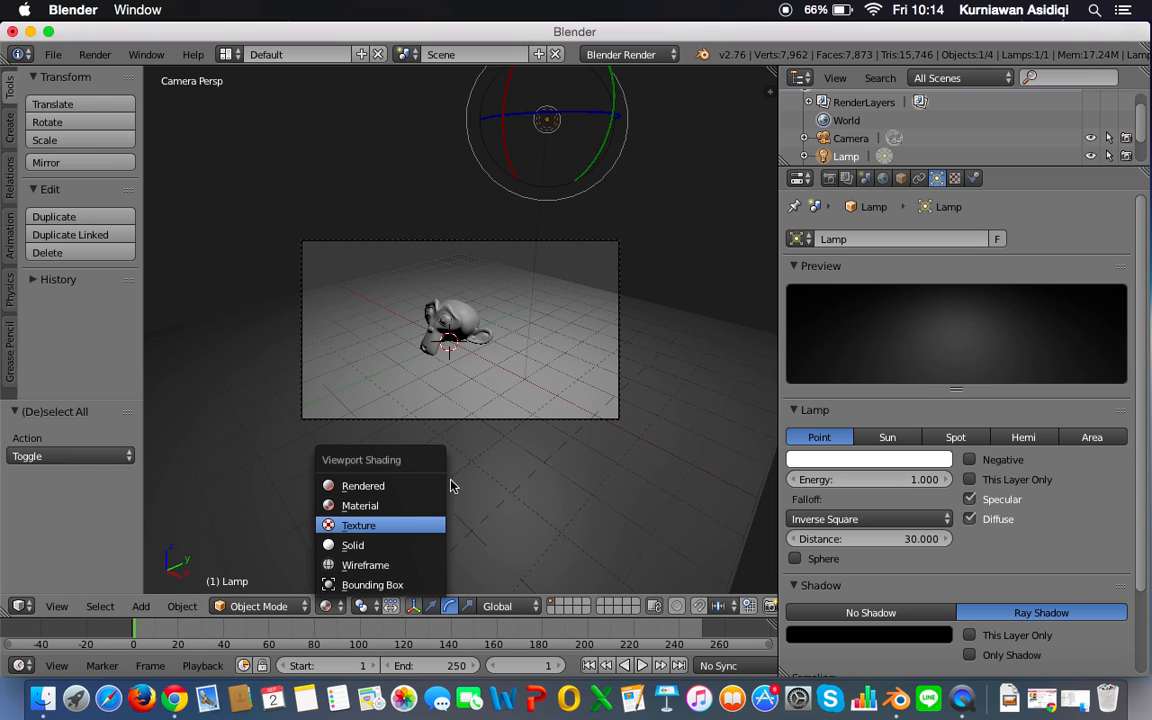
pyautogui.click(386, 485)
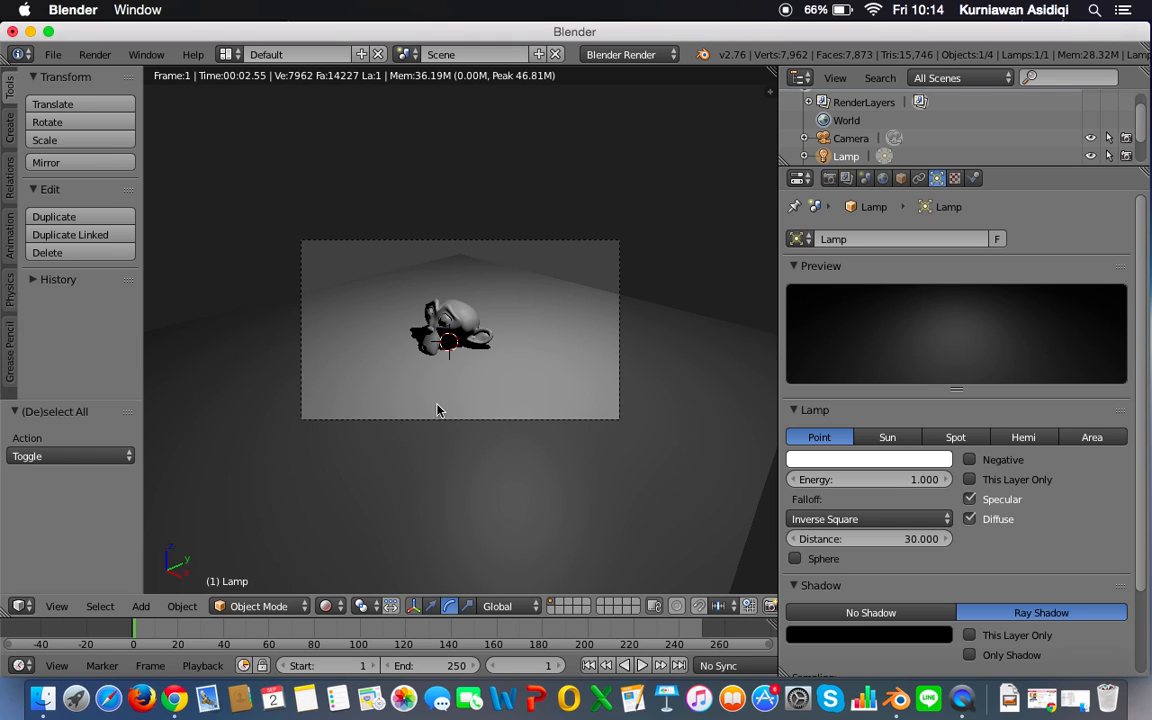
# Step: Toggle the viewport repeatedly between Solid and Rendered shading to compare them, ending in Rendered
pyautogui.click(328, 607)
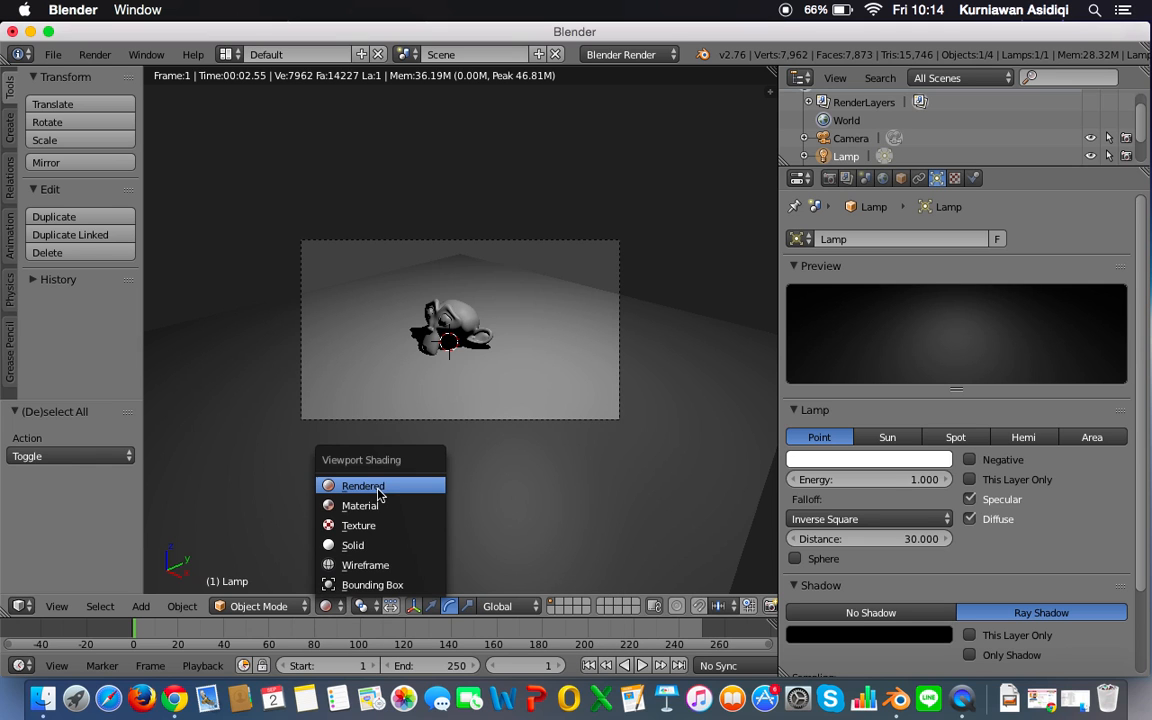
pyautogui.hotkey('shift', 'z')
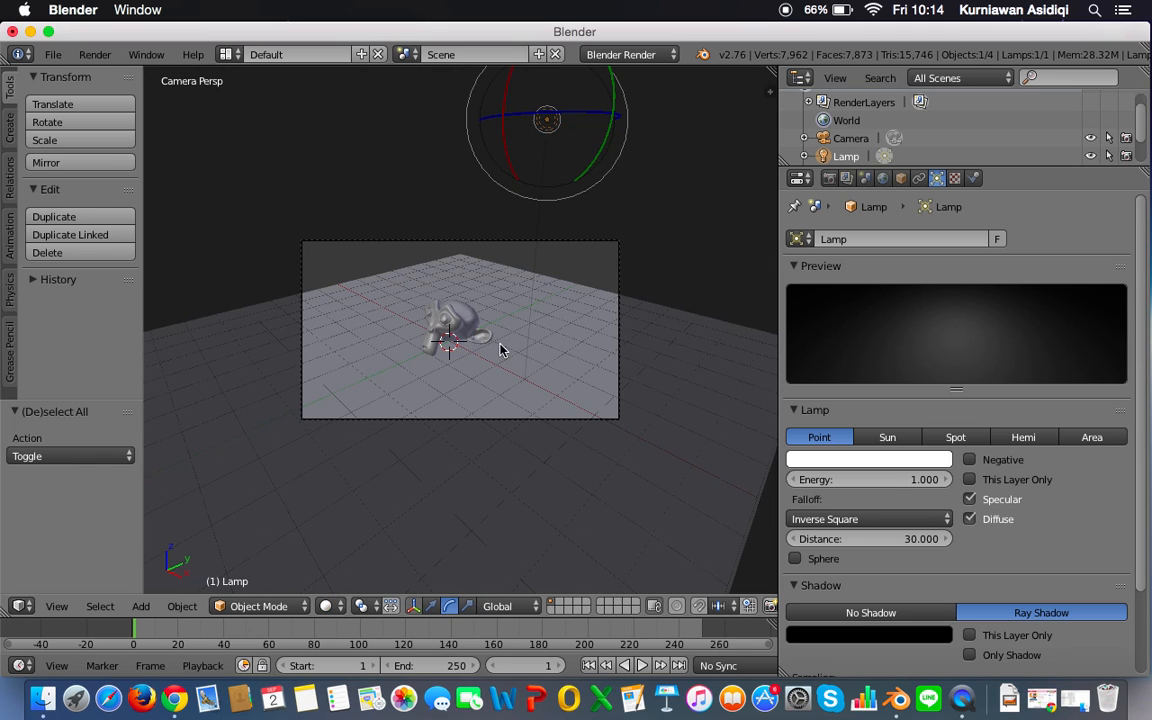
pyautogui.hotkey('shift', 'z')
pyautogui.hotkey('shift', 'z')
pyautogui.hotkey('shift', 'z')
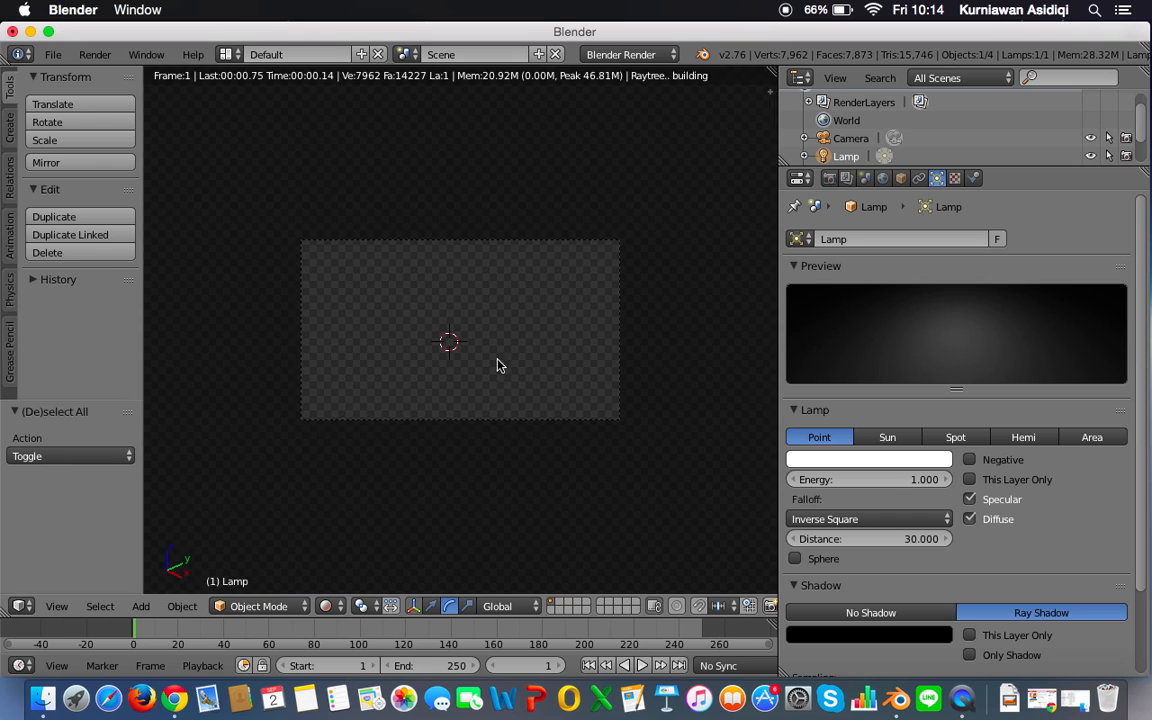
pyautogui.hotkey('shift', 'z')
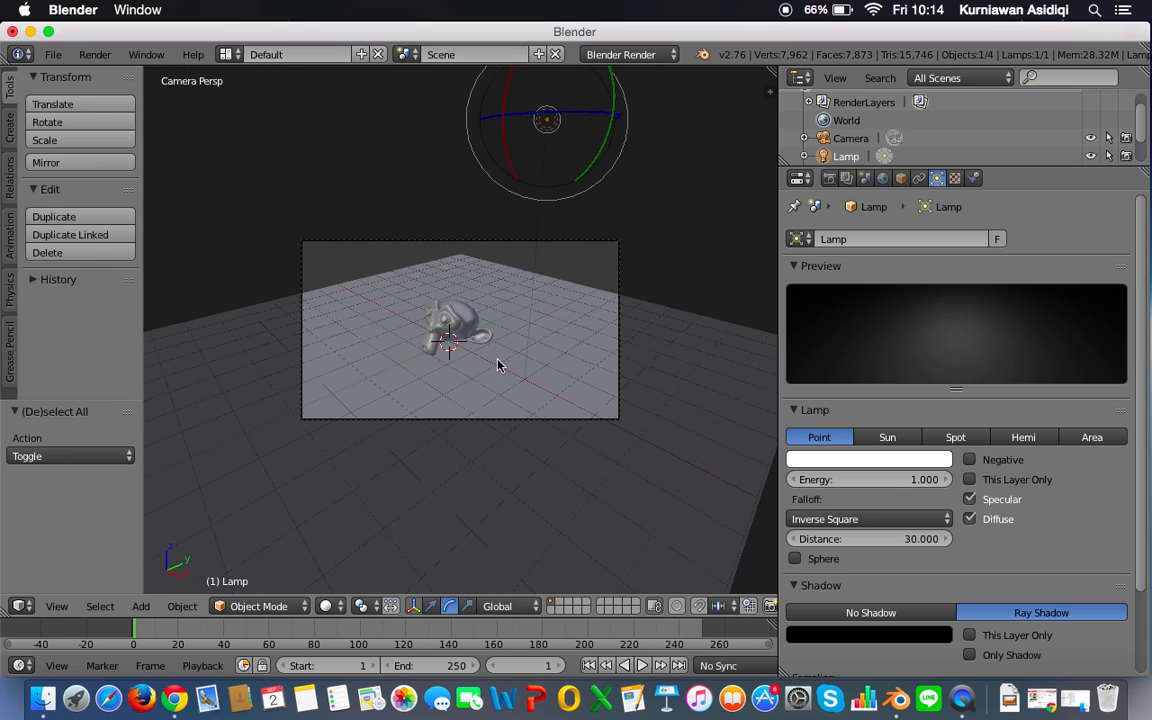
pyautogui.hotkey('shift', 'z')
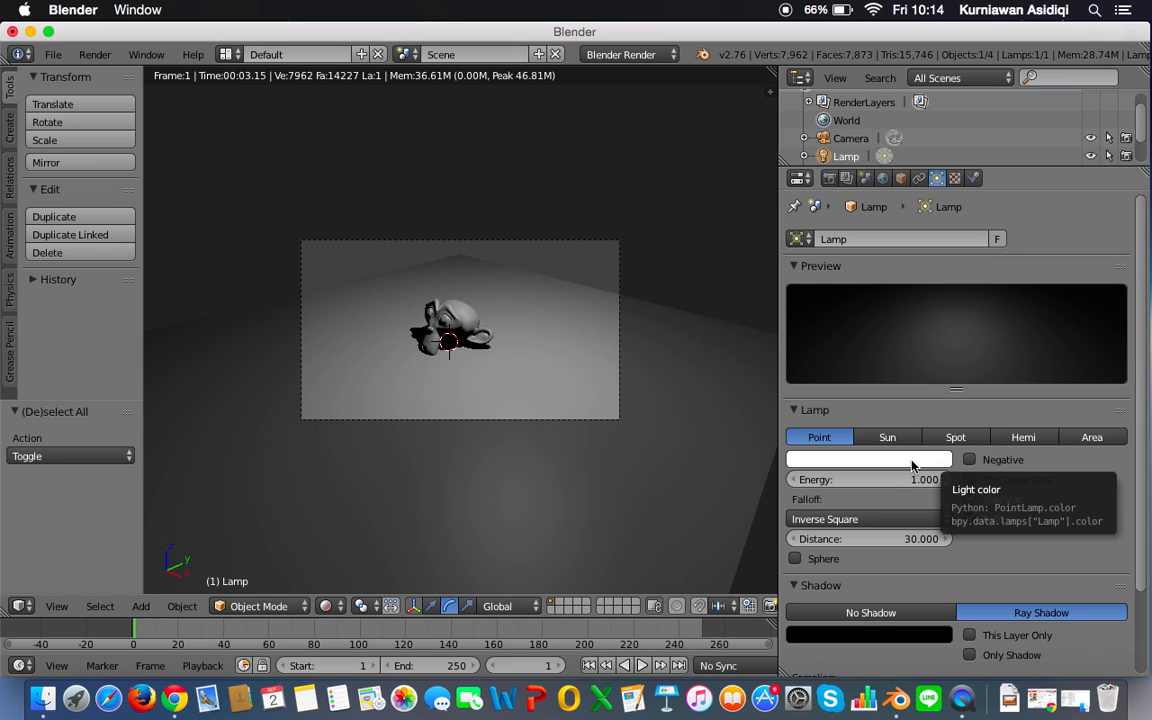
# Step: Try deep blue, lighter blue, pale cyan, pale yellow and green as the lamp's light colour, ending on bright cyan
pyautogui.click(828, 465)
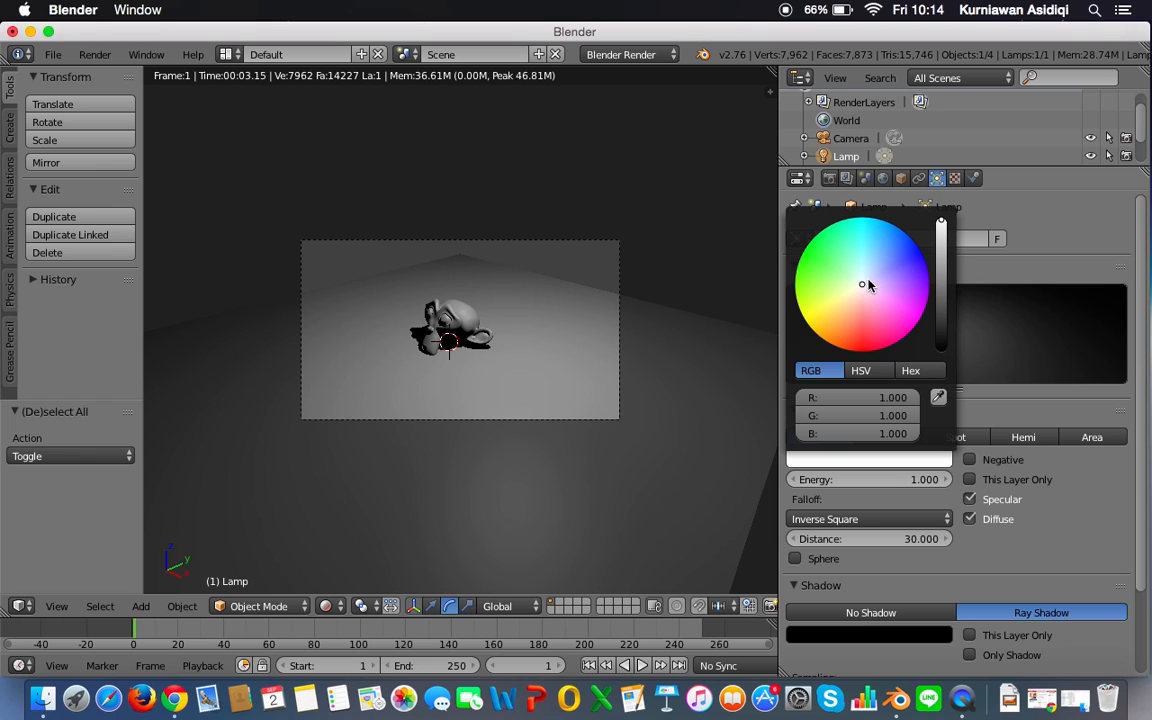
pyautogui.moveTo(862, 284); pyautogui.dragTo(922, 256)
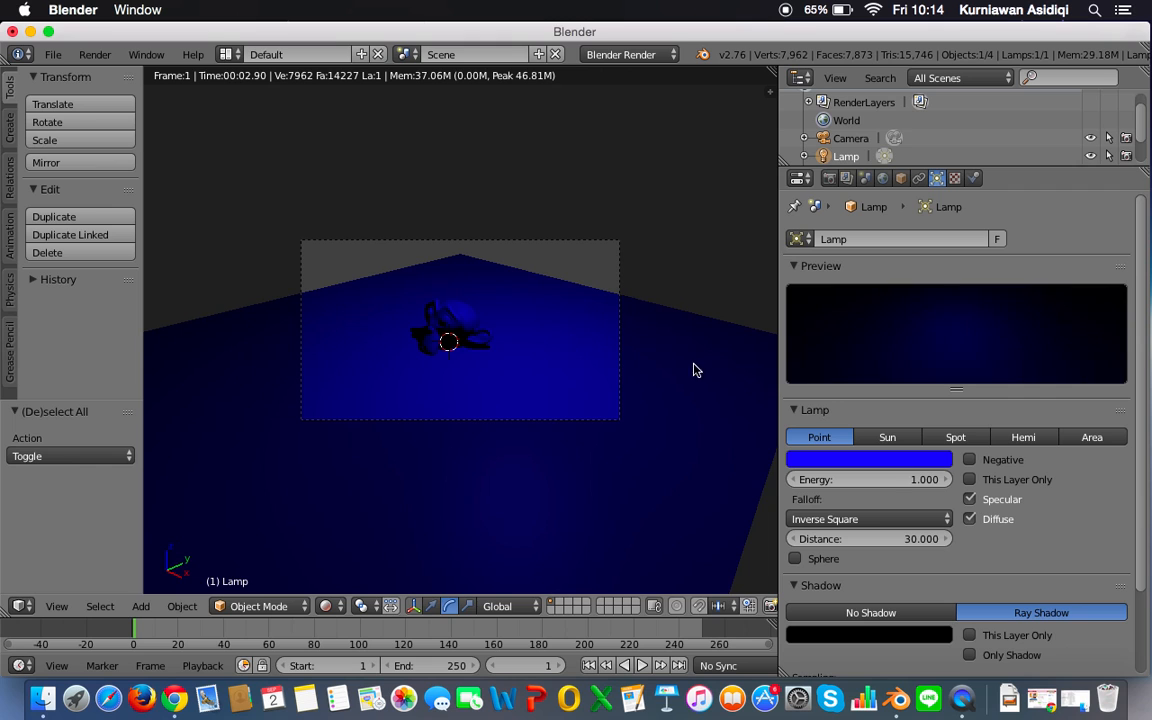
pyautogui.click(815, 456)
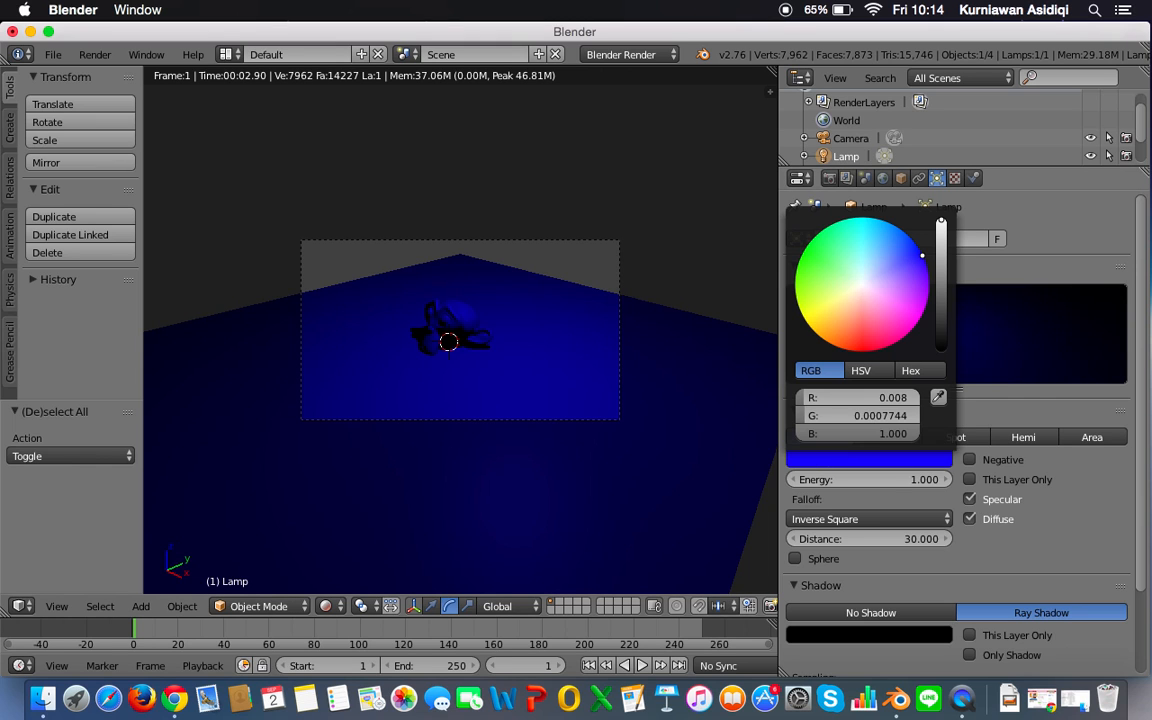
pyautogui.click(887, 264)
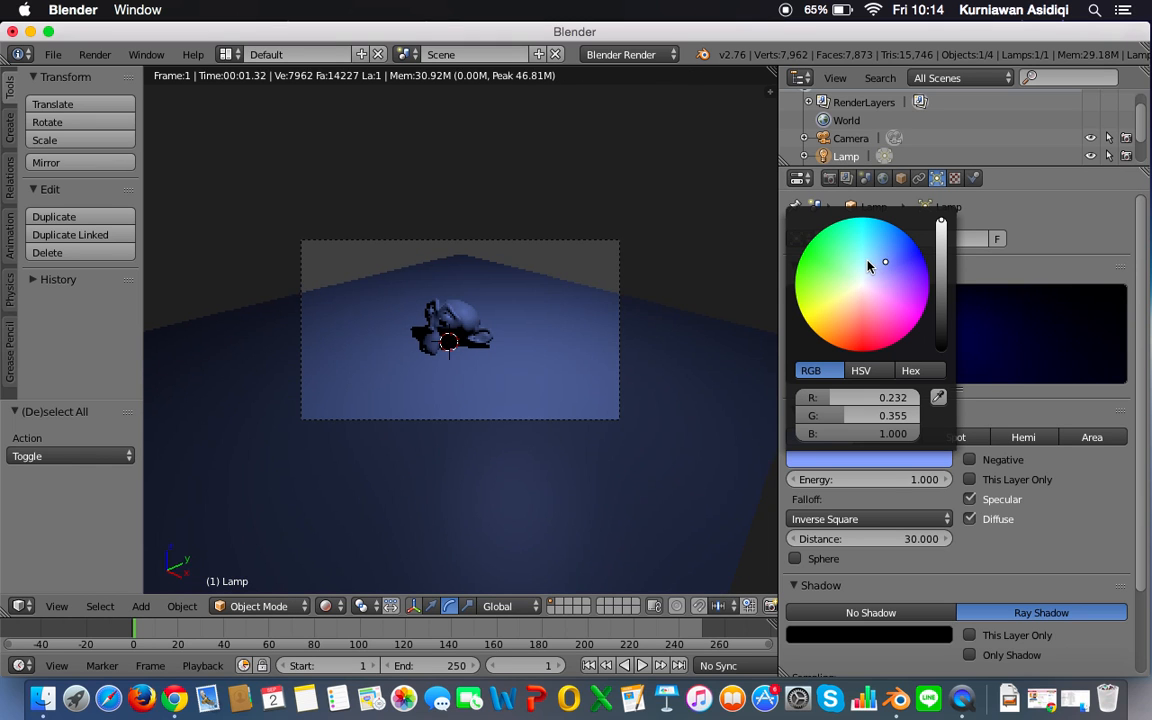
pyautogui.click(868, 262)
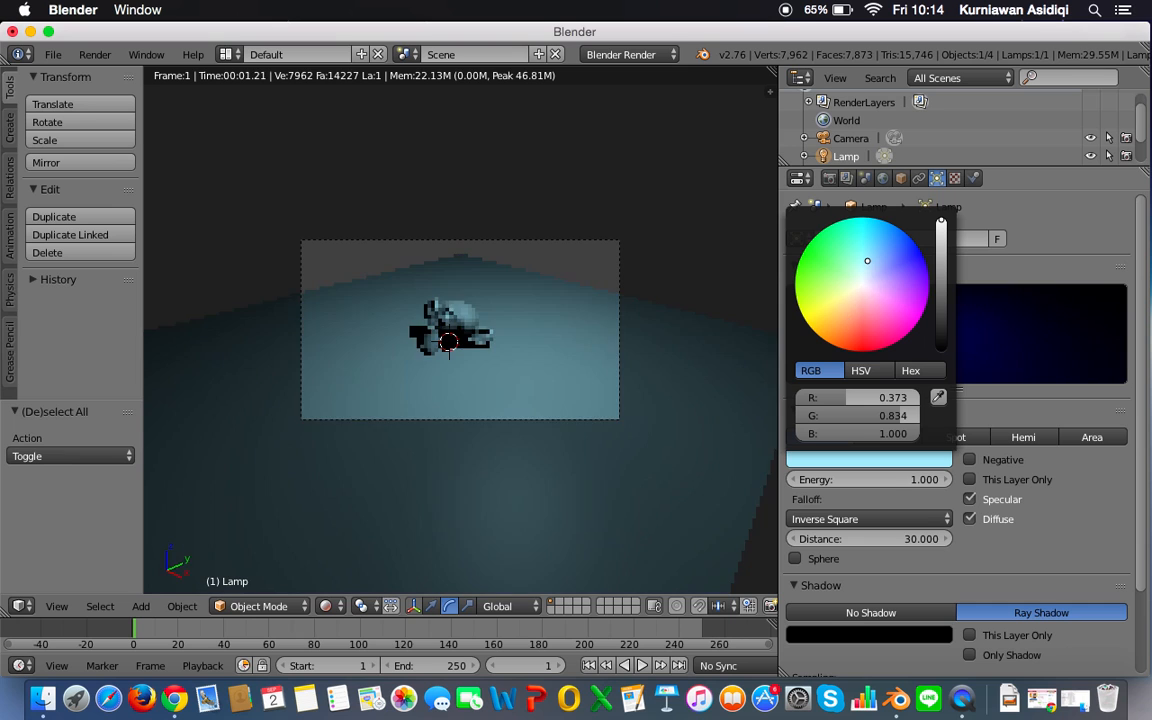
pyautogui.click(845, 298)
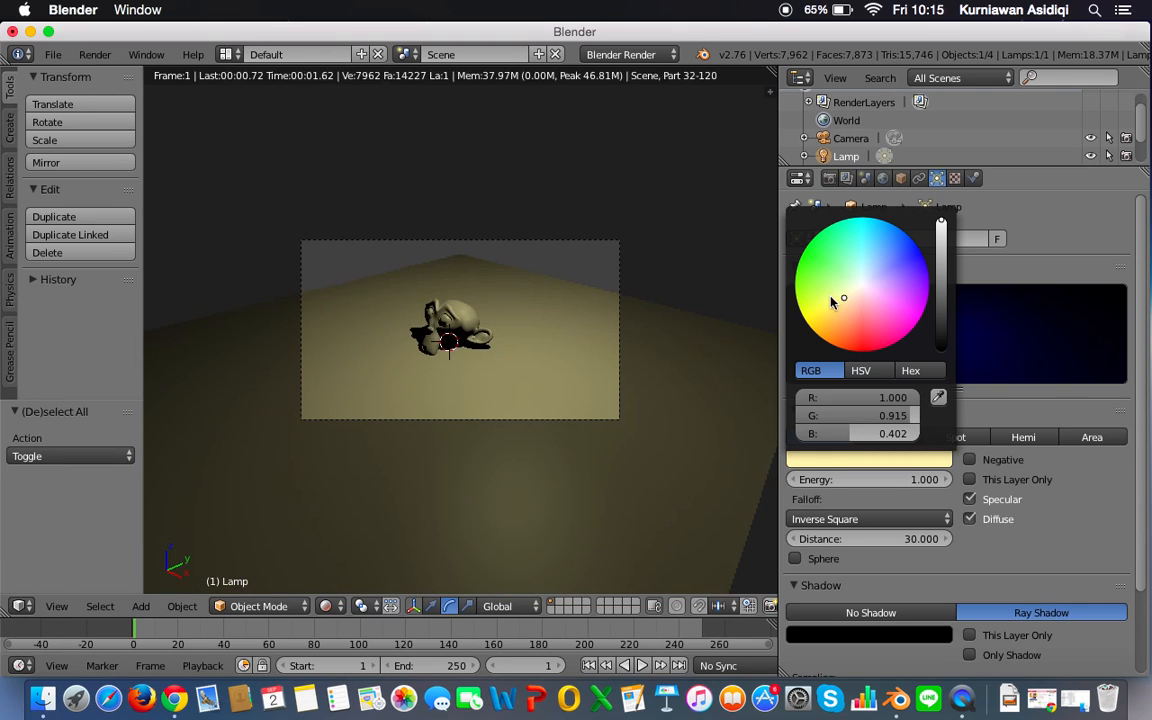
pyautogui.click(826, 246)
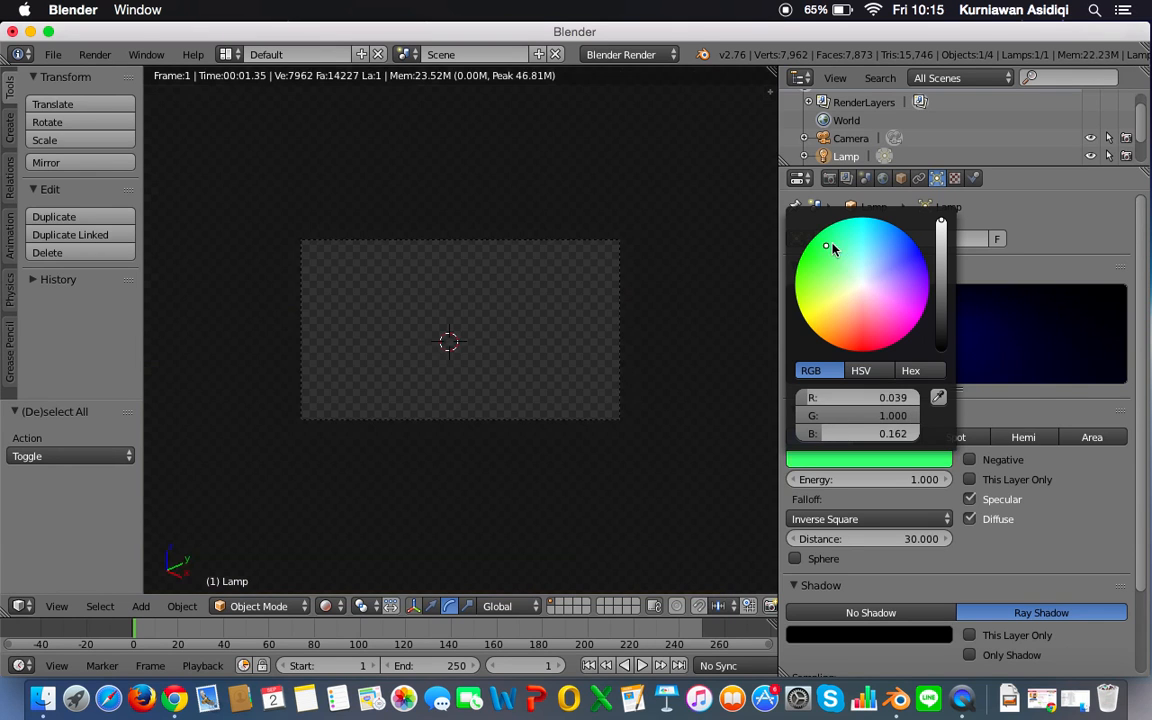
pyautogui.click(867, 243)
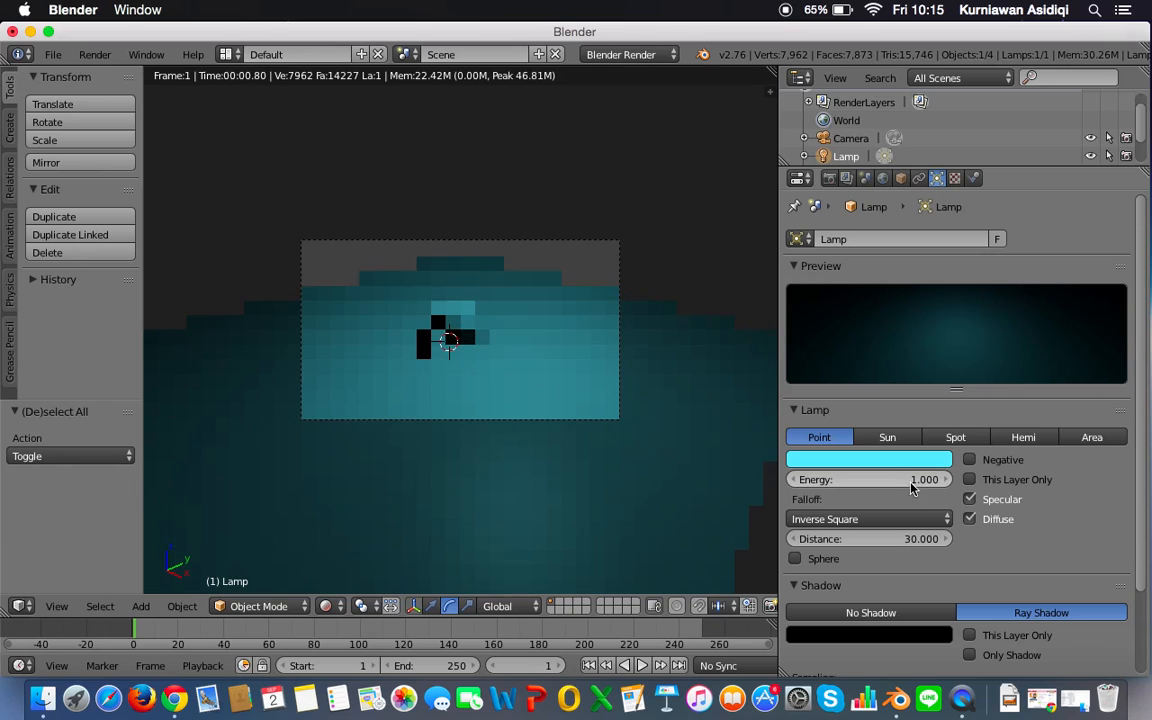
# Step: Set the point lamp's energy to 2
pyautogui.click(844, 481)
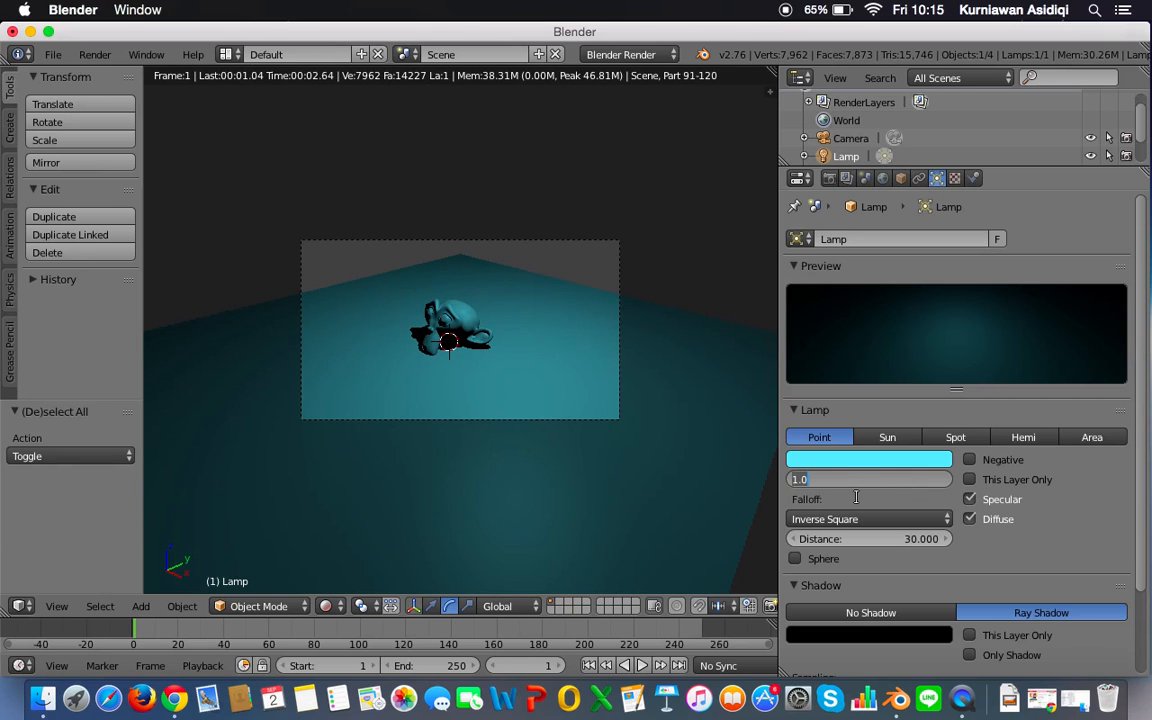
pyautogui.press('Return')
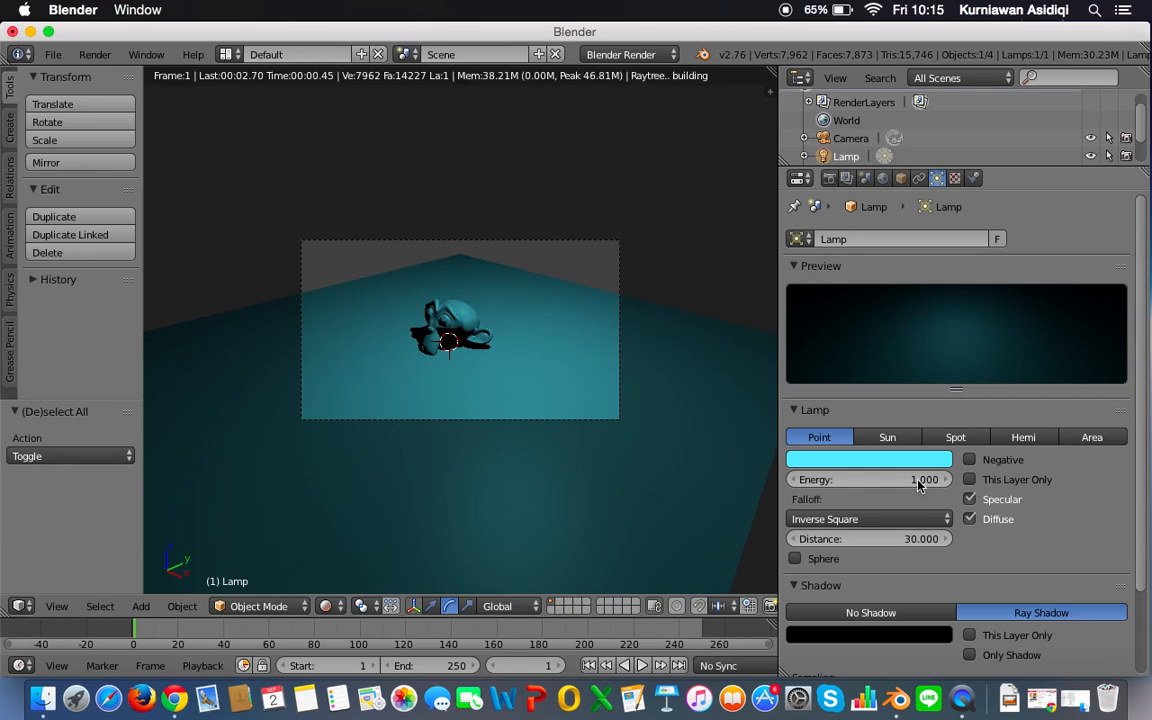
pyautogui.click(917, 481)
pyautogui.click(917, 481)
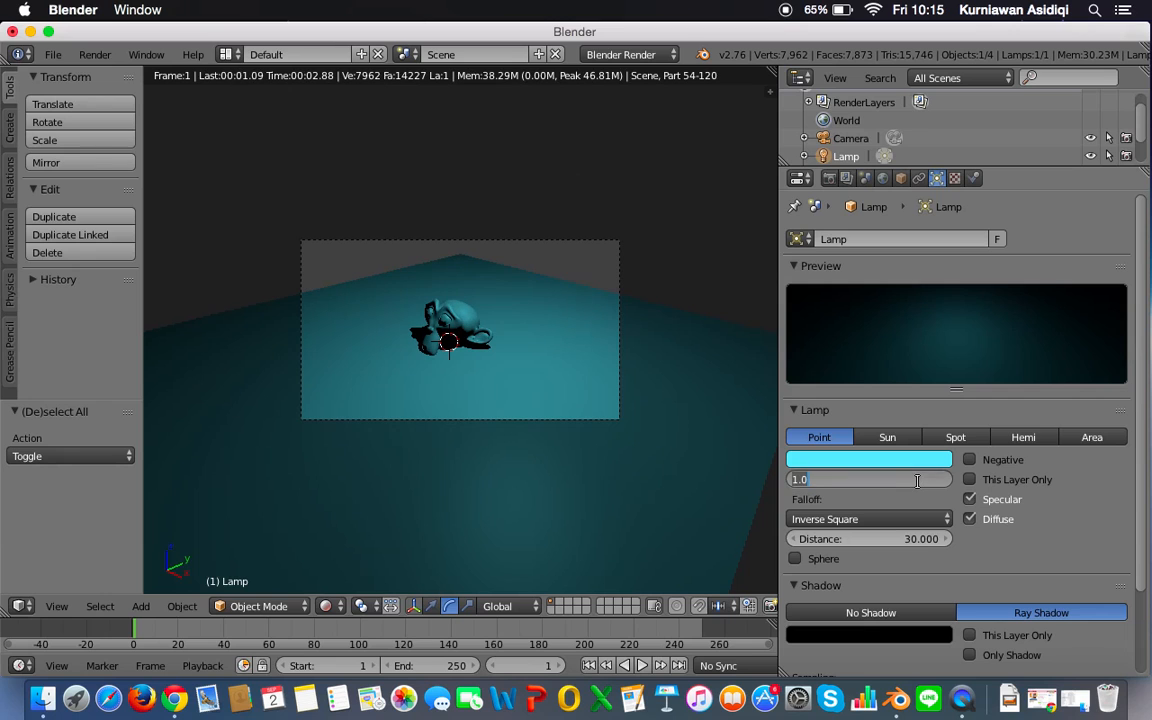
pyautogui.write('2')
pyautogui.press('Return')
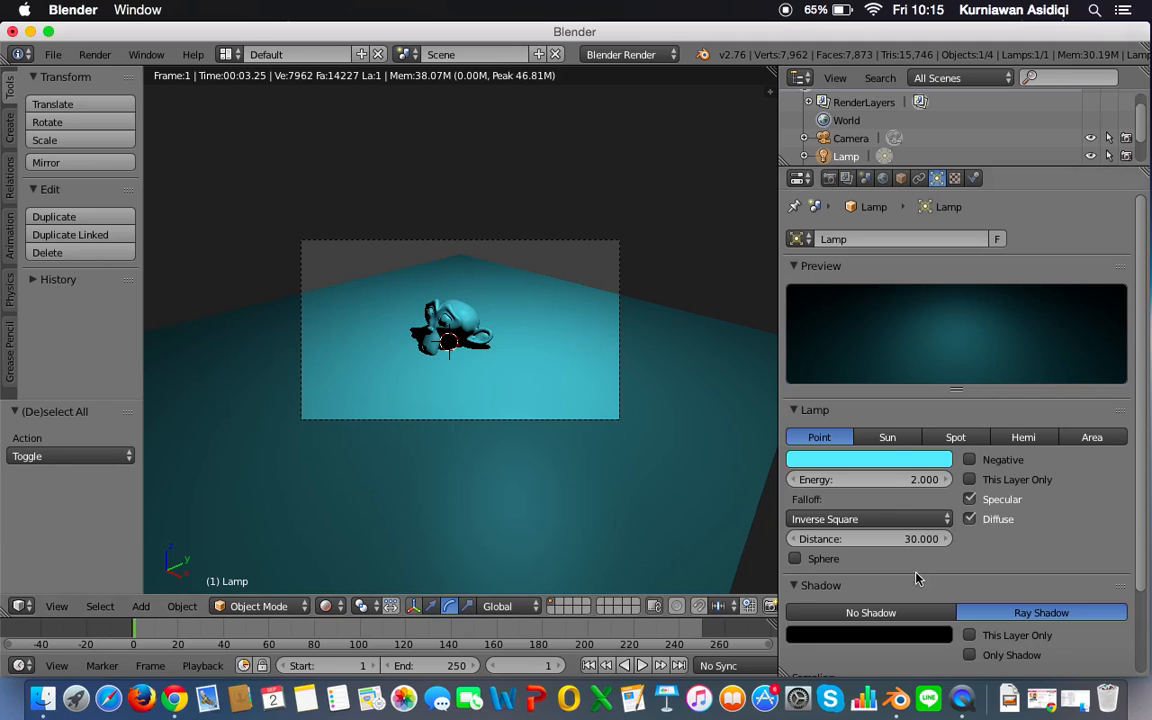
# Step: Try the lamp with No Shadow and restore Ray Shadow to compare the monkey's shadow
pyautogui.scroll(-3, 917, 578)
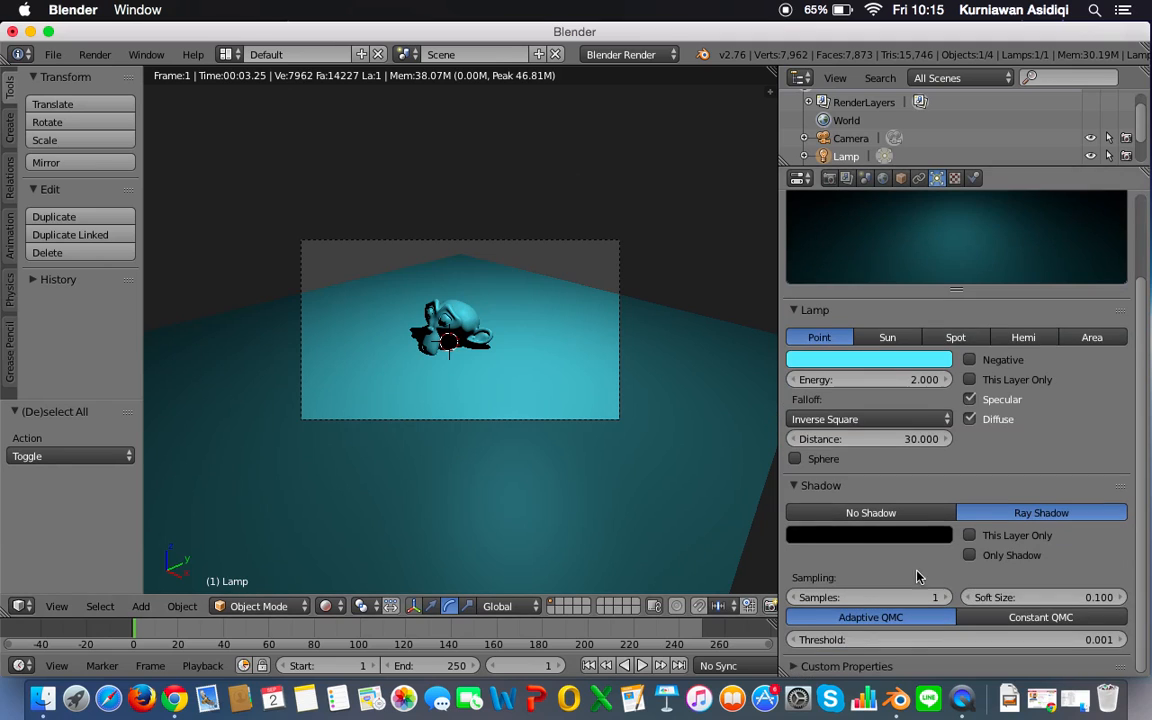
pyautogui.click(835, 522)
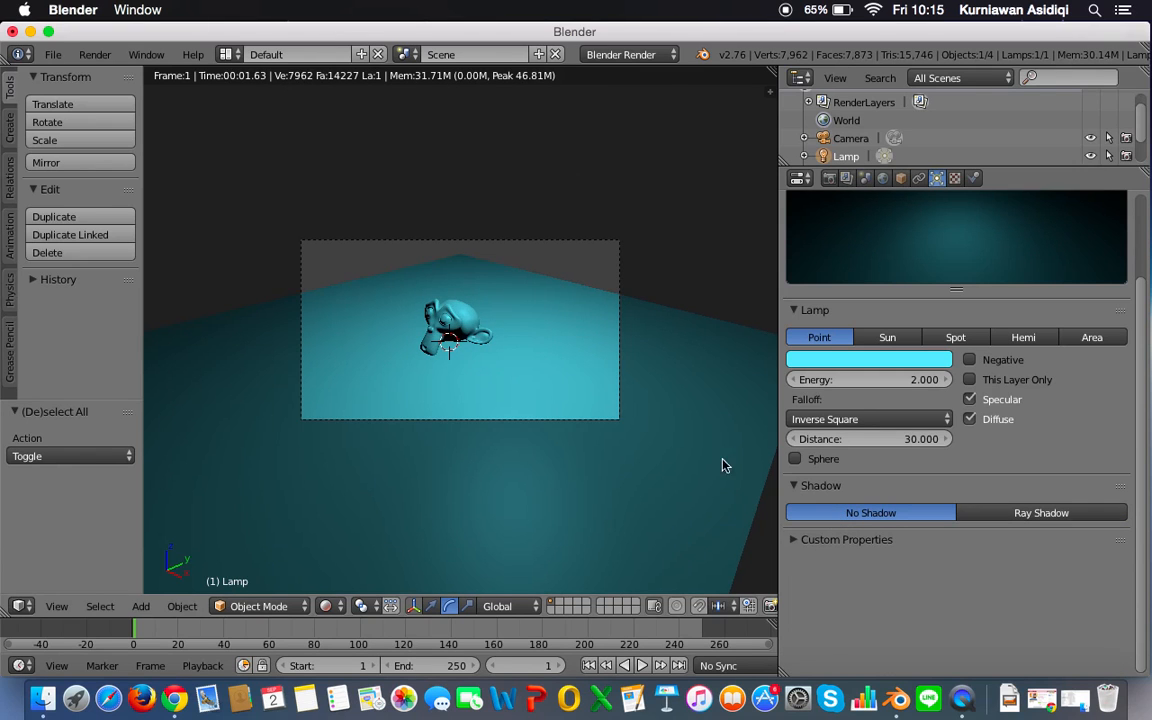
pyautogui.click(1046, 515)
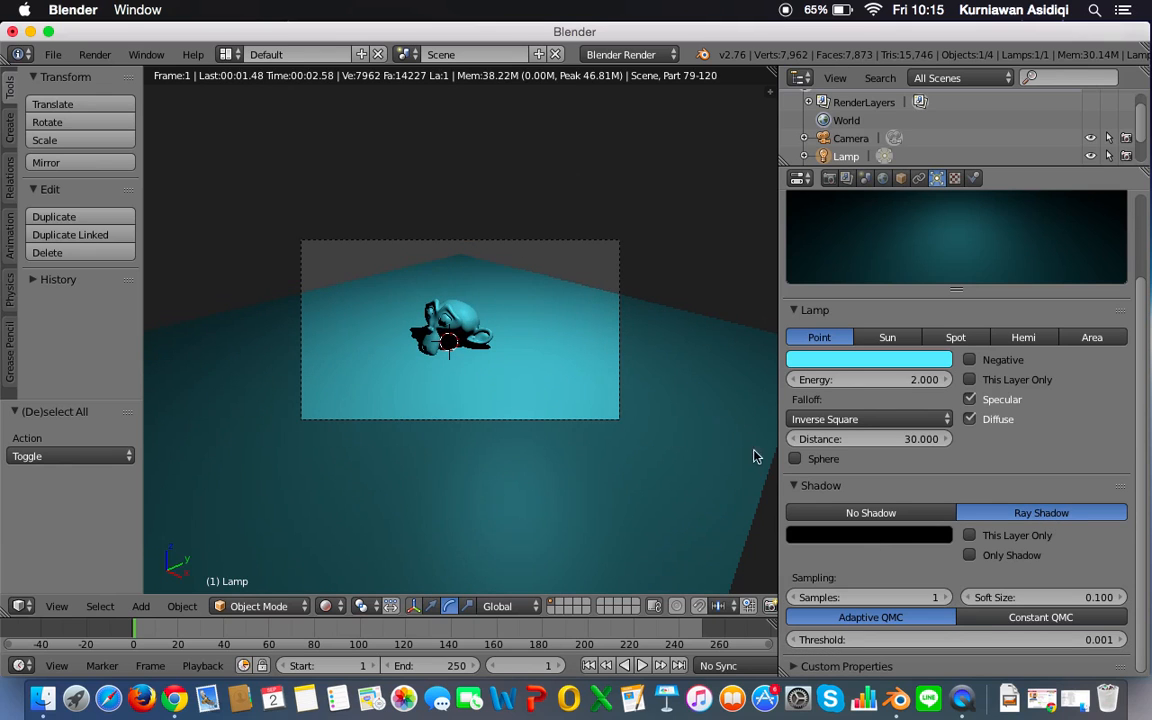
# Step: Brighten the lamp's shadow colour, try yellow-green for it, and settle on red
pyautogui.click(913, 537)
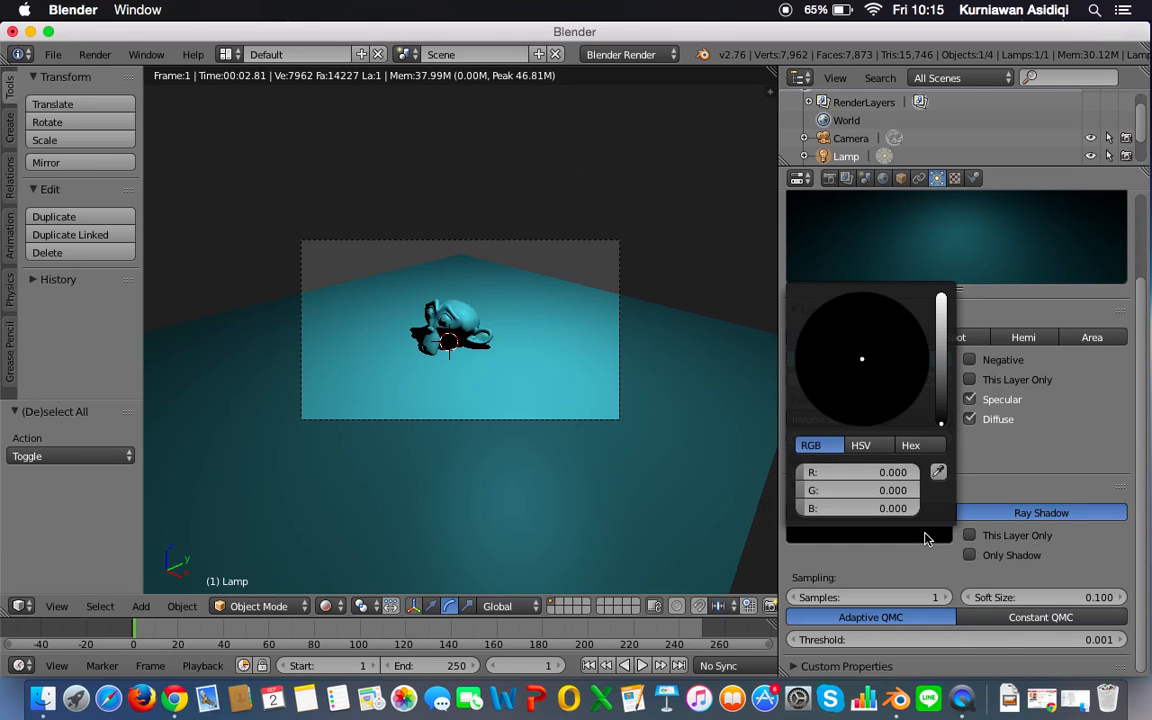
pyautogui.moveTo(941, 407); pyautogui.dragTo(941, 300)
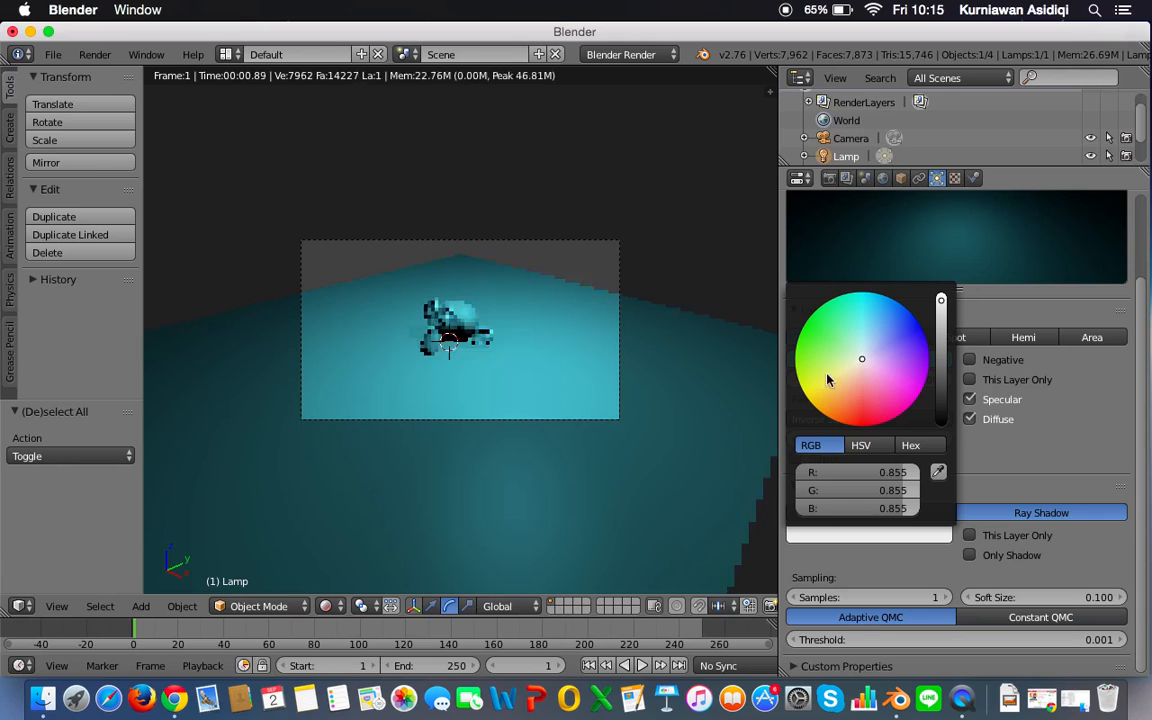
pyautogui.click(827, 376)
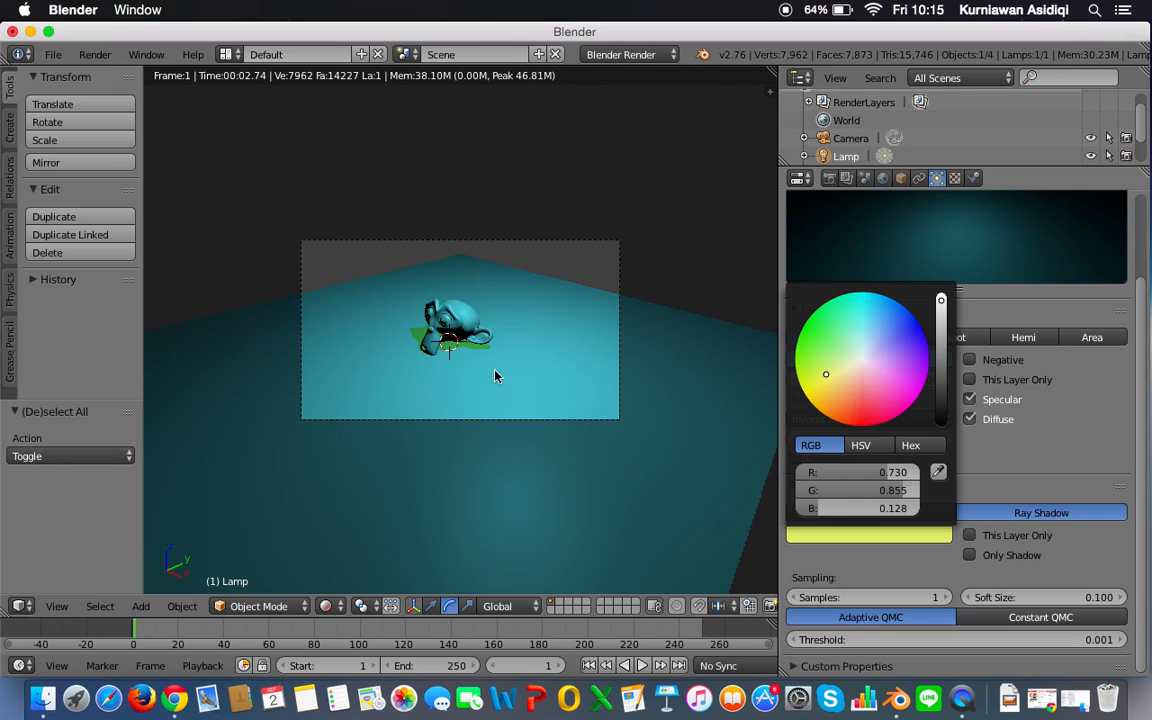
pyautogui.click(873, 537)
pyautogui.click(858, 415)
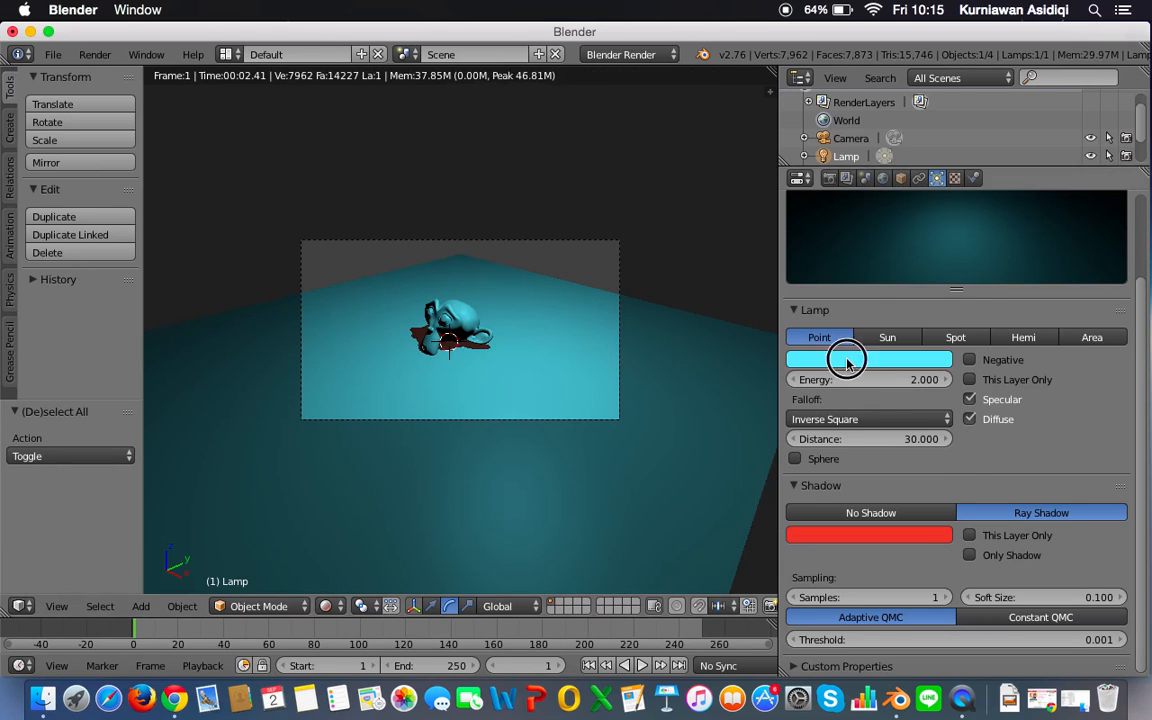
# Step: Try near-white for the lamp's light colour and change it to warm yellow, RGB about 1.000, 0.833, 0.259
pyautogui.click(843, 360)
pyautogui.click(862, 186)
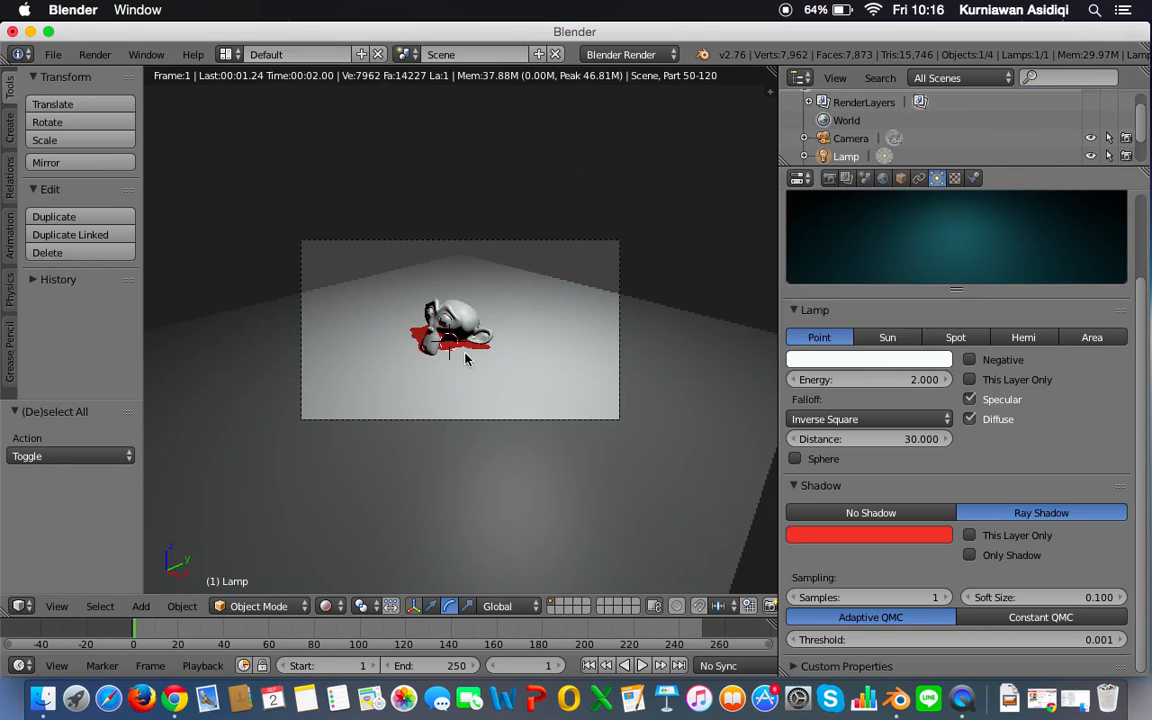
pyautogui.click(830, 360)
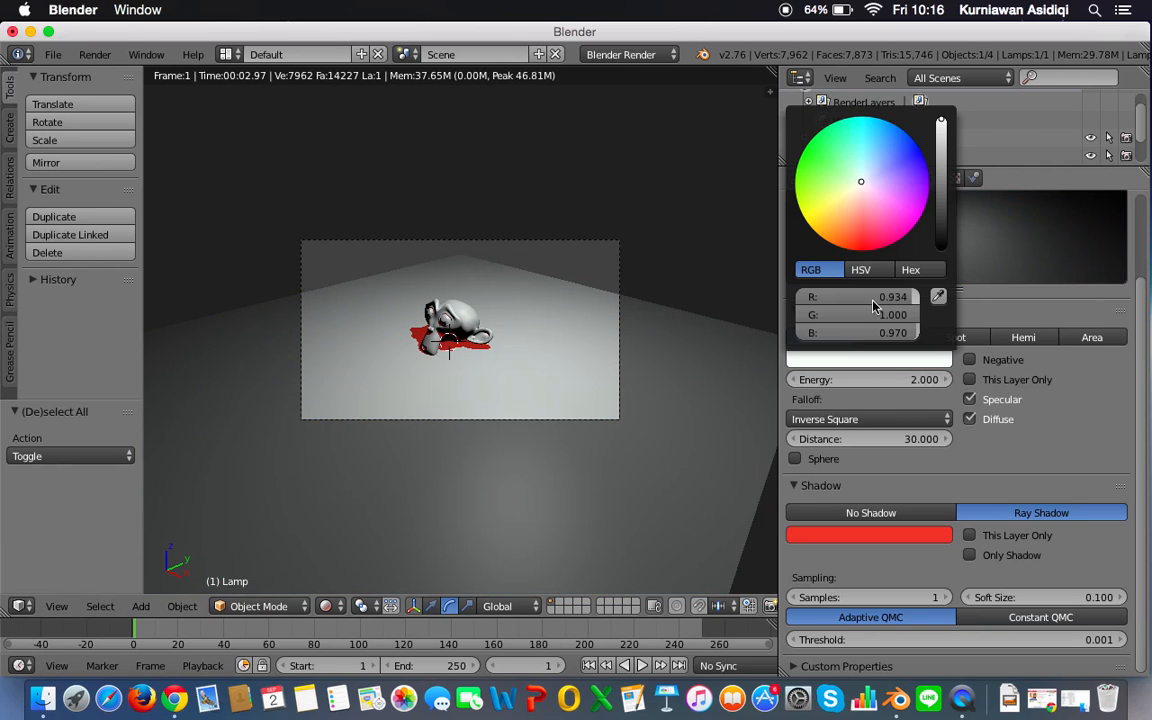
pyautogui.click(842, 197)
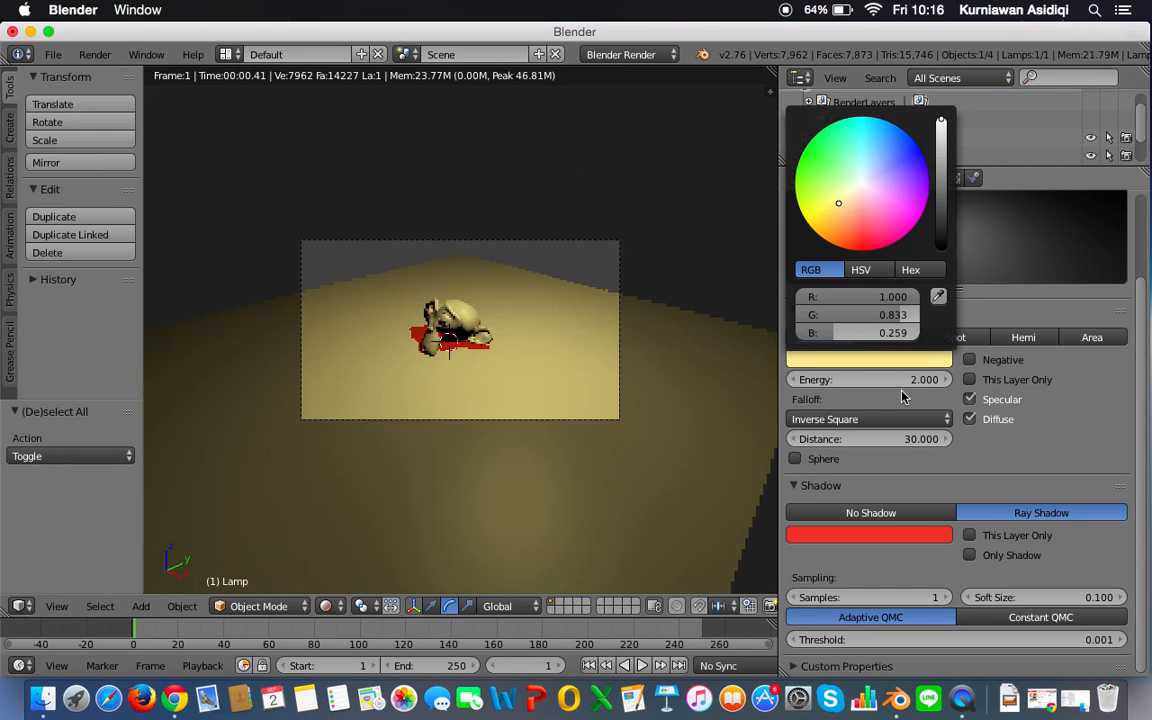
# Step: Darken the lamp's red shadow colour to nearly black
pyautogui.click(887, 535)
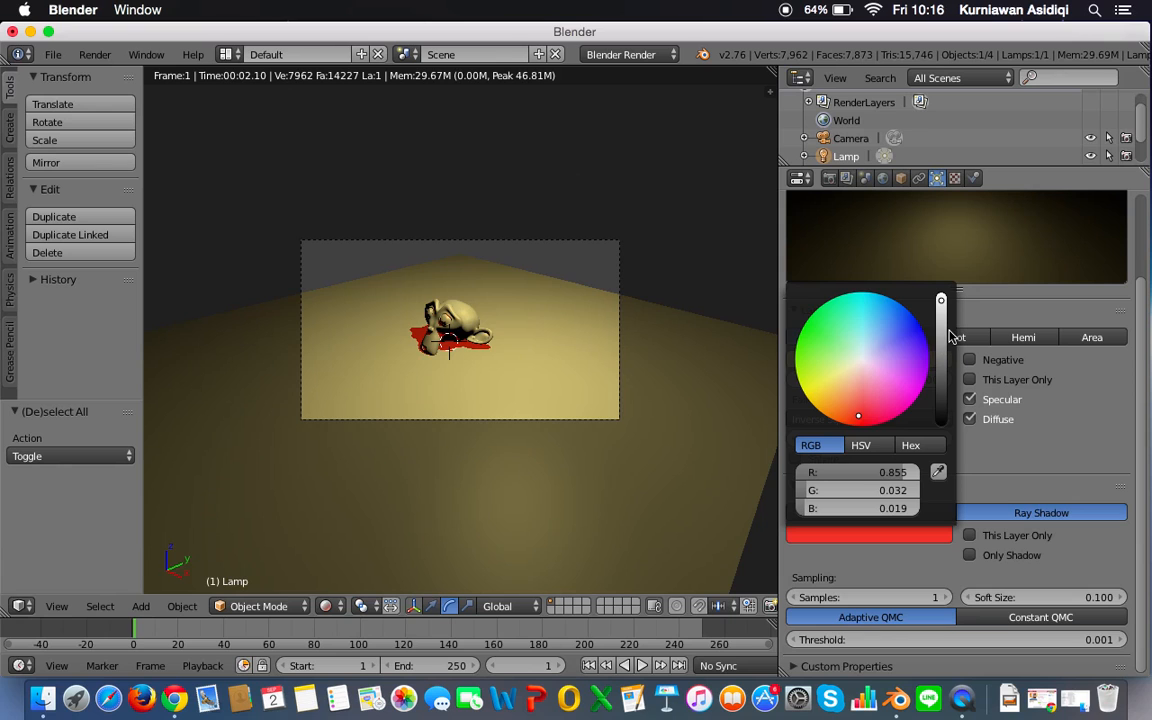
pyautogui.moveTo(941, 337); pyautogui.dragTo(941, 417)
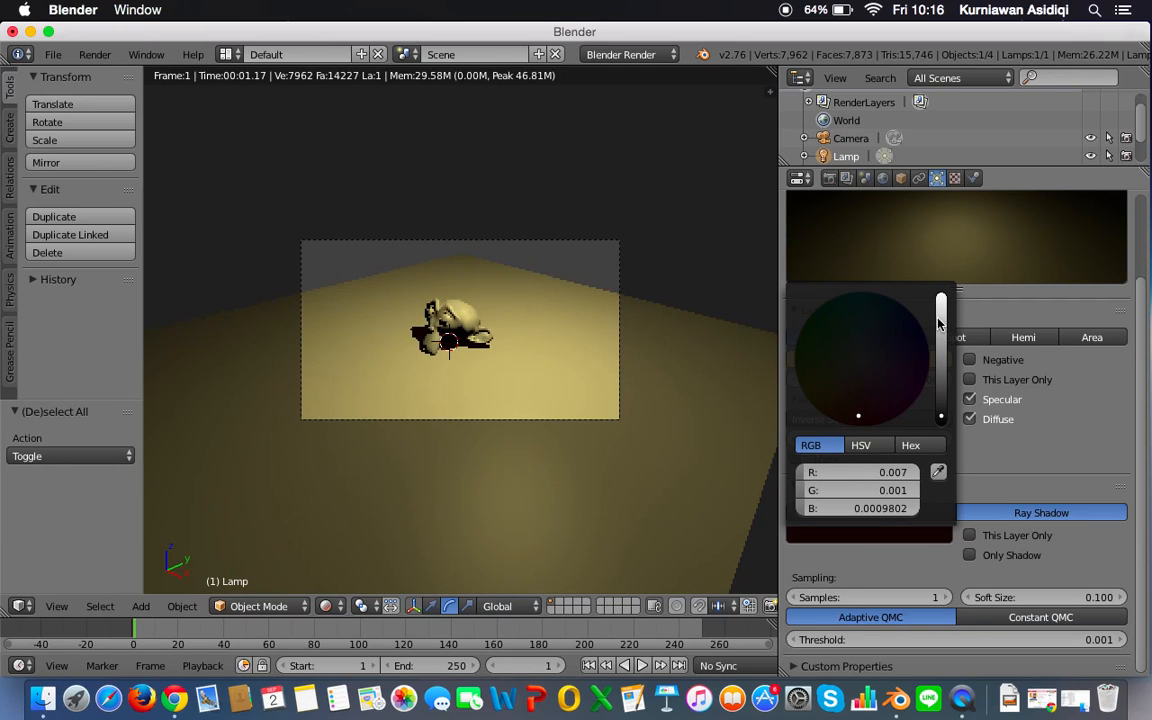
# Step: Enlarge the ground plane by scaling it uniformly by 1.892 and again by 1.630
pyautogui.rightClick(570, 300)
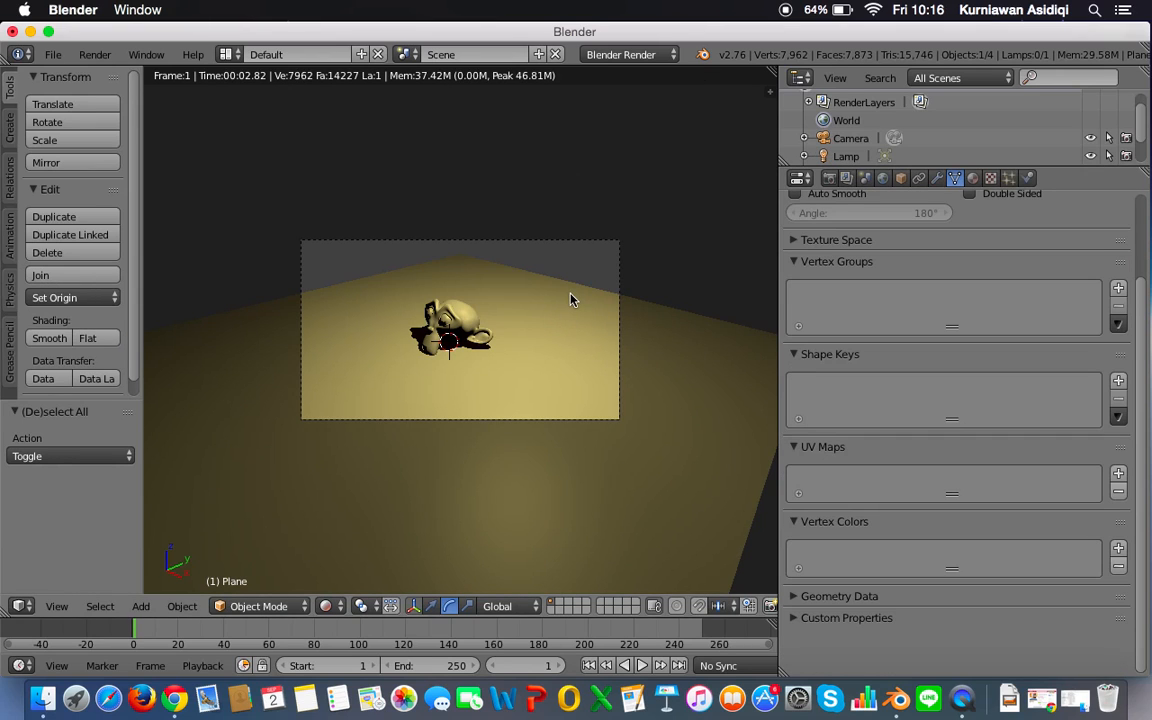
pyautogui.press('s')
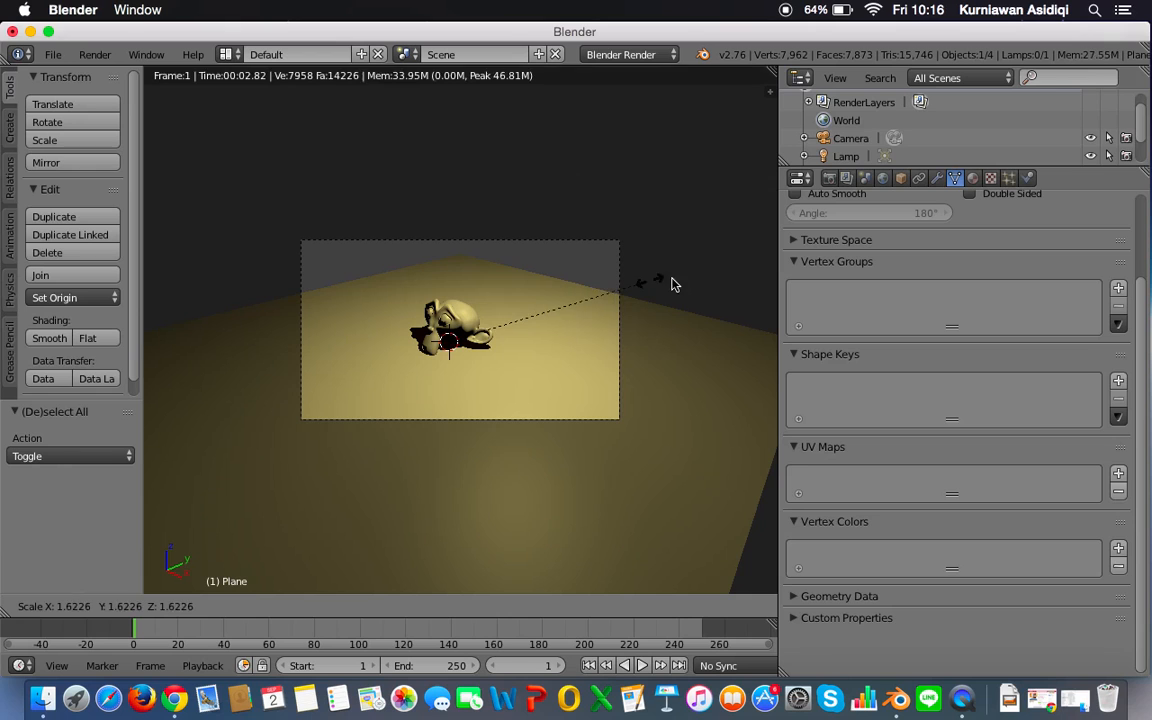
pyautogui.click(684, 283)
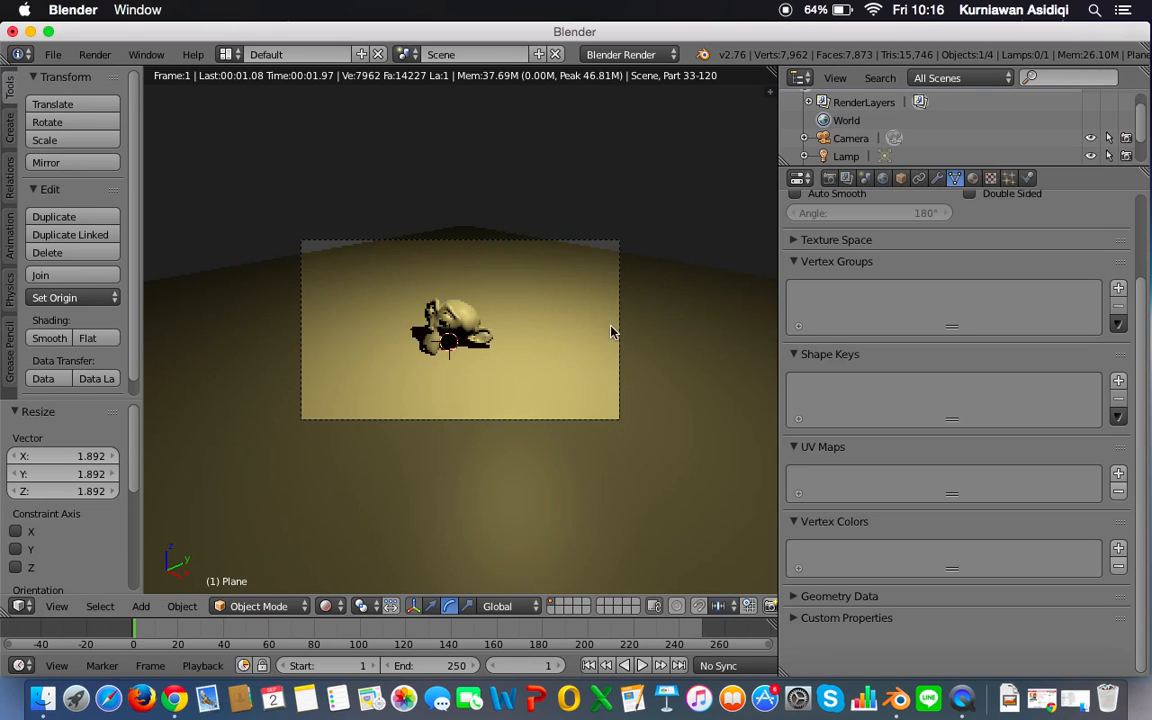
pyautogui.press('s')
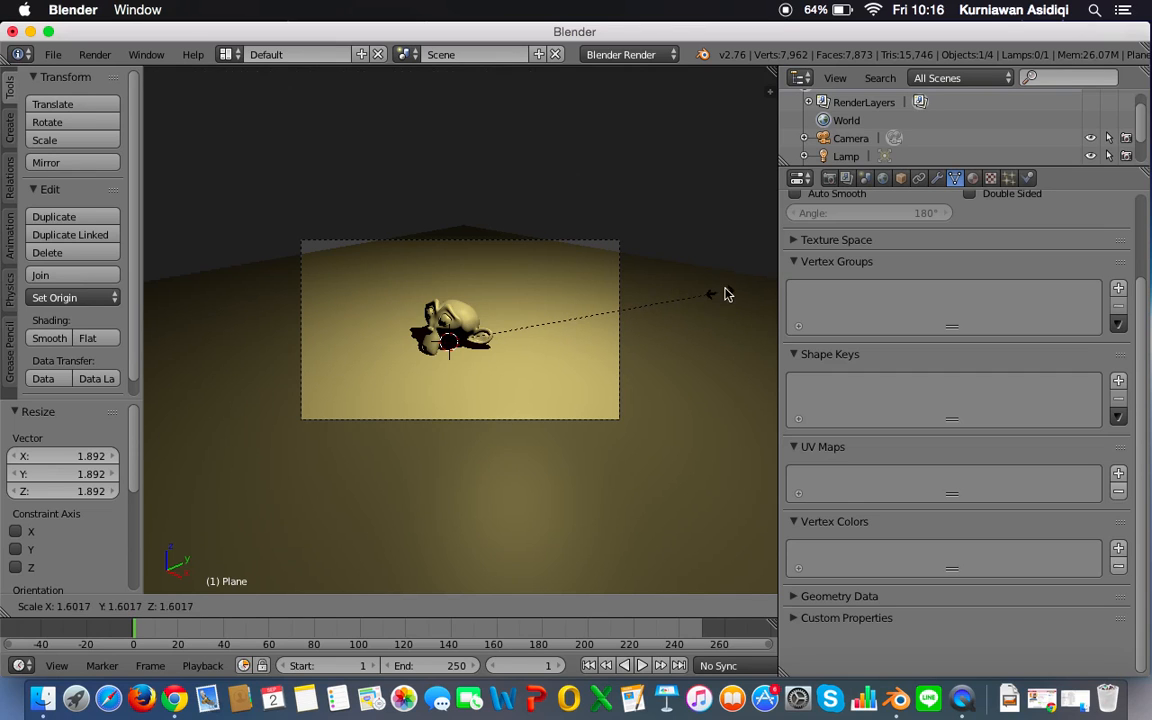
pyautogui.click(730, 296)
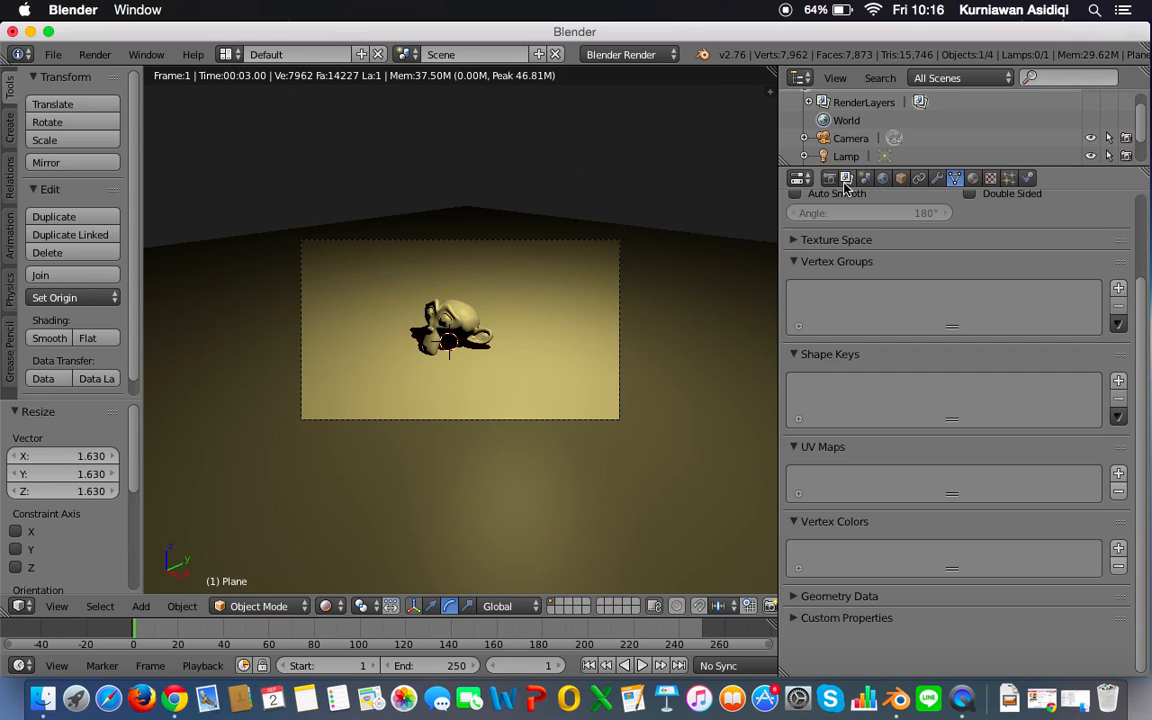
# Step: Show the scene's render settings
pyautogui.click(937, 178)
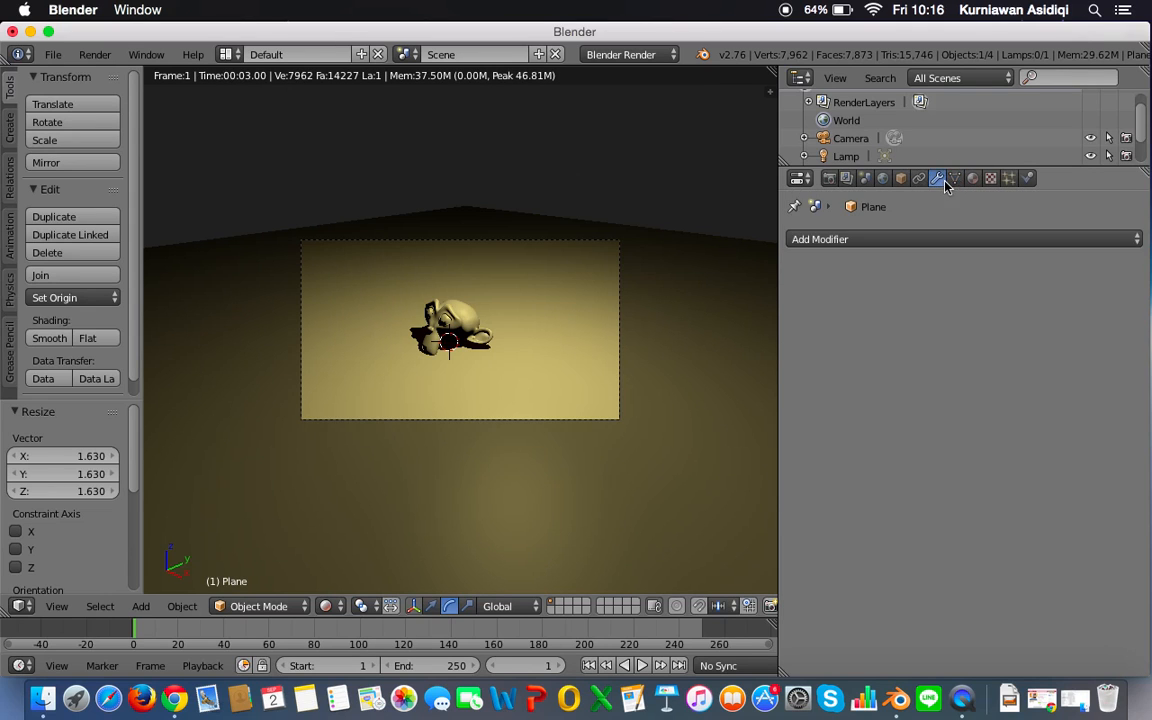
pyautogui.click(954, 178)
pyautogui.click(829, 178)
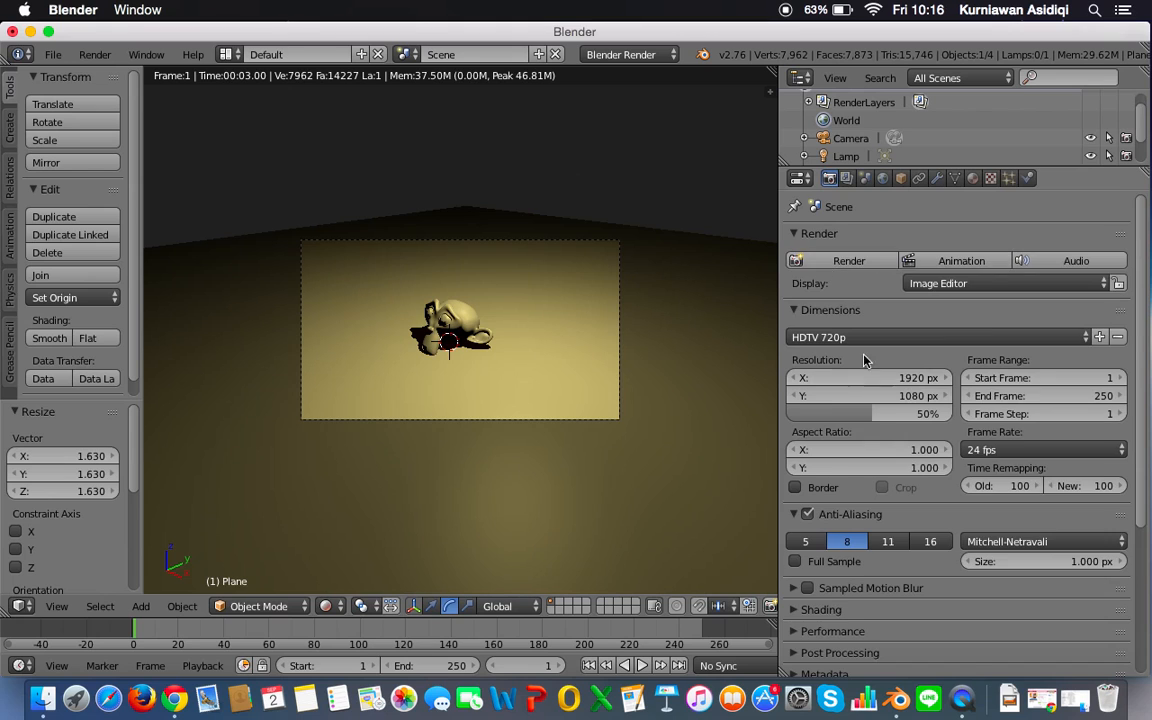
# Step: Try the TV PAL 4:3 and HDV 1080p render dimension presets to compare the camera frame
pyautogui.scroll(-3, 862, 287)
pyautogui.click(858, 268)
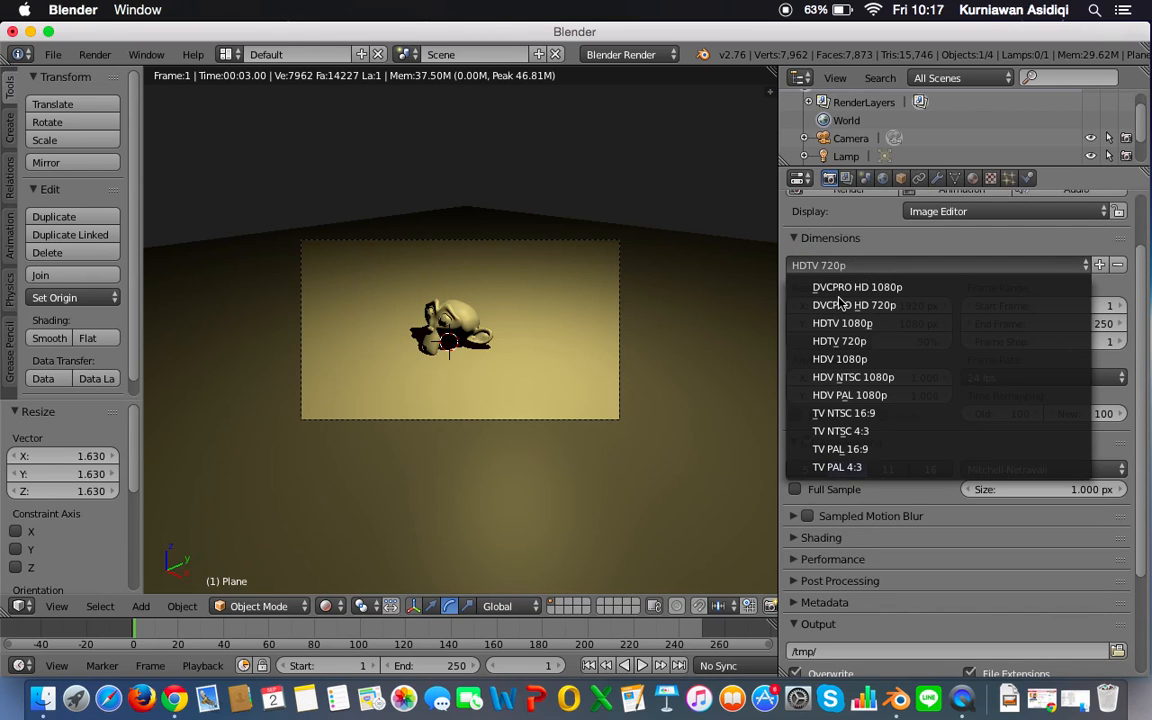
pyautogui.click(855, 467)
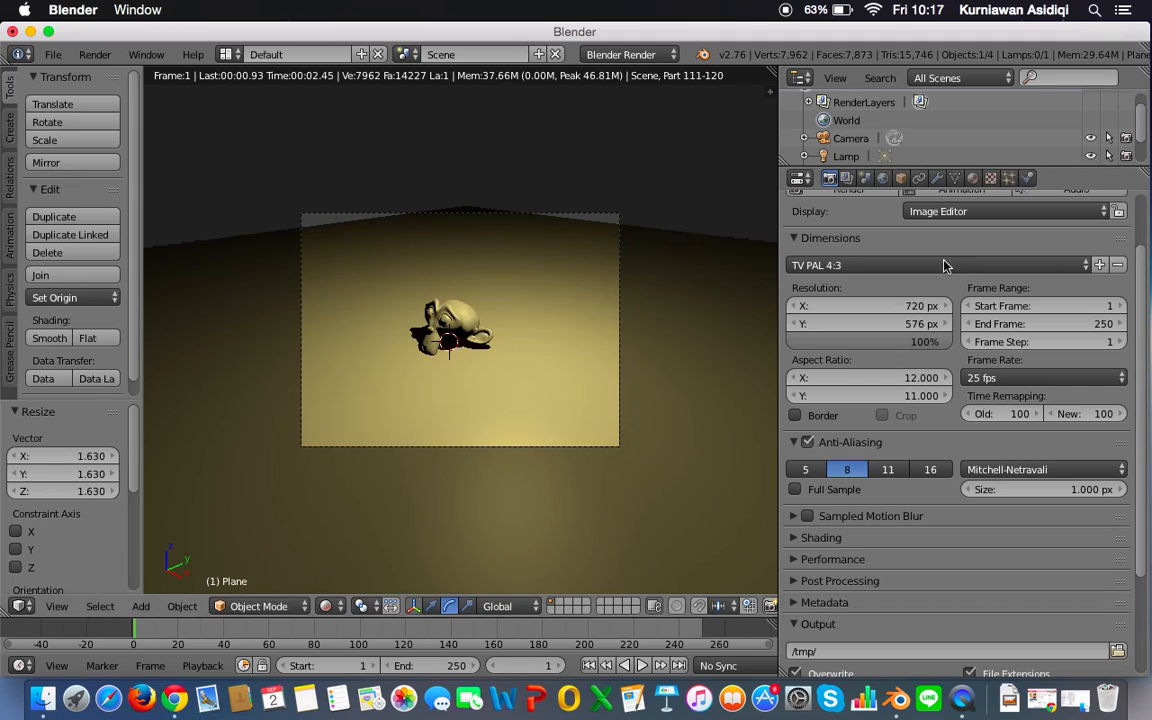
pyautogui.click(935, 267)
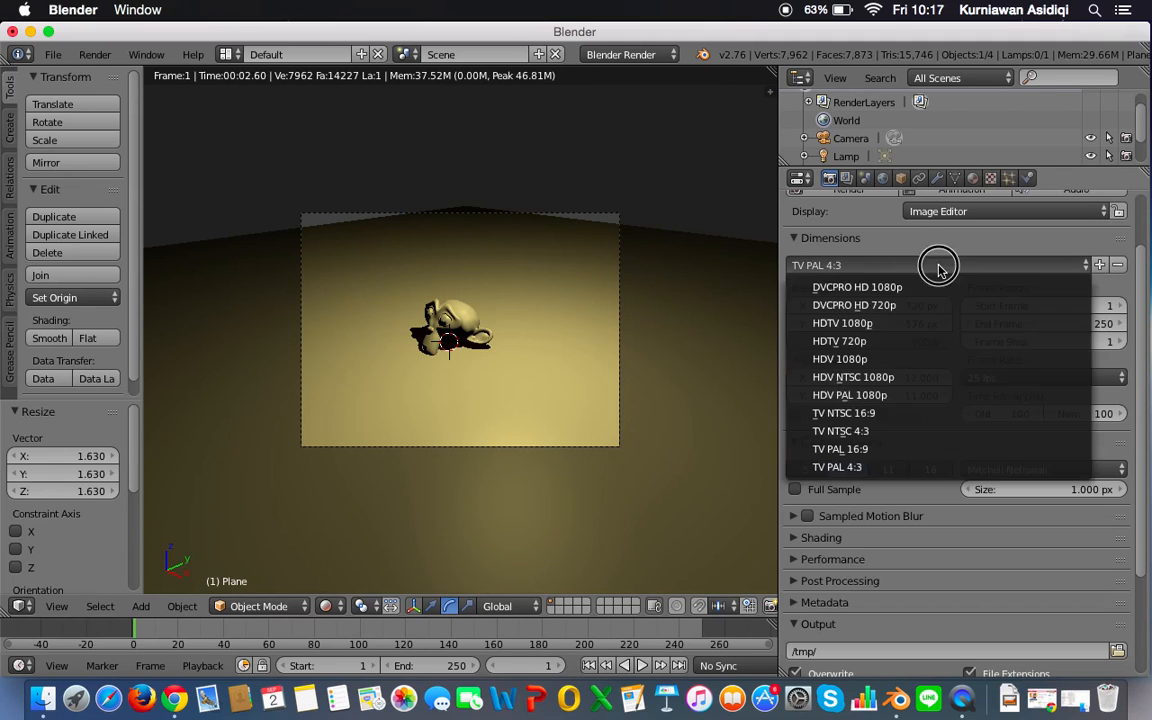
pyautogui.click(904, 358)
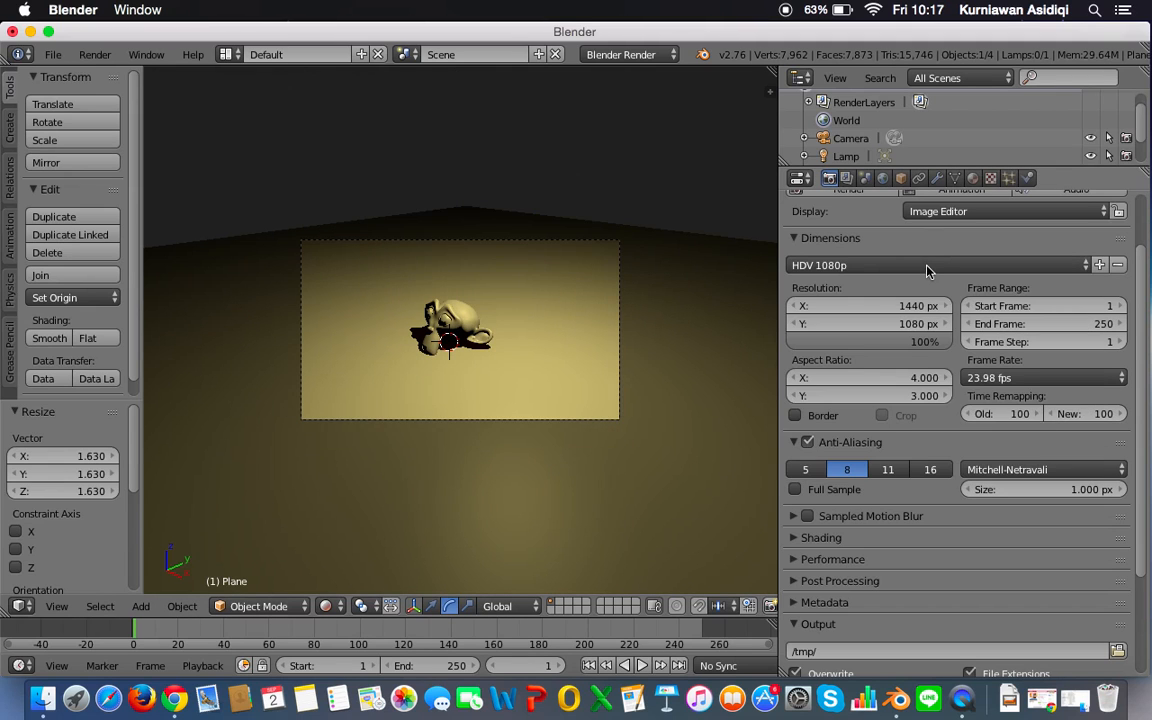
pyautogui.click(915, 267)
pyautogui.click(888, 356)
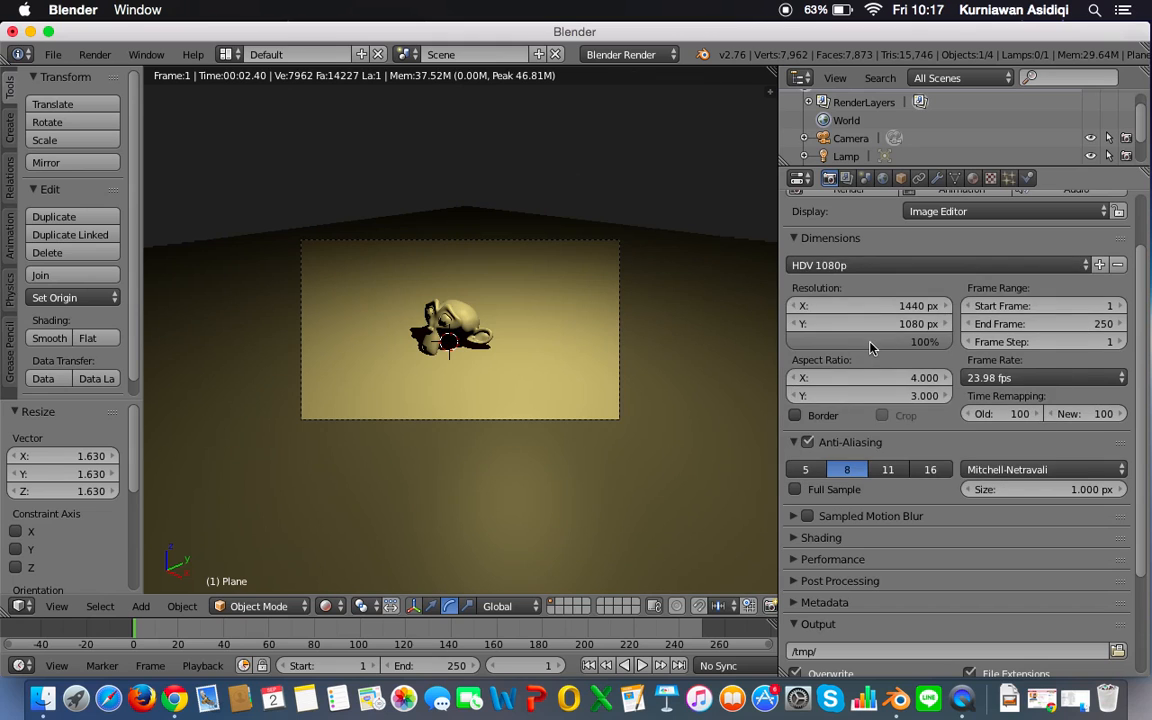
# Step: Apply the HDTV 720p render preset and set the resolution percentage to 50%
pyautogui.click(872, 271)
pyautogui.click(857, 340)
pyautogui.click(900, 342)
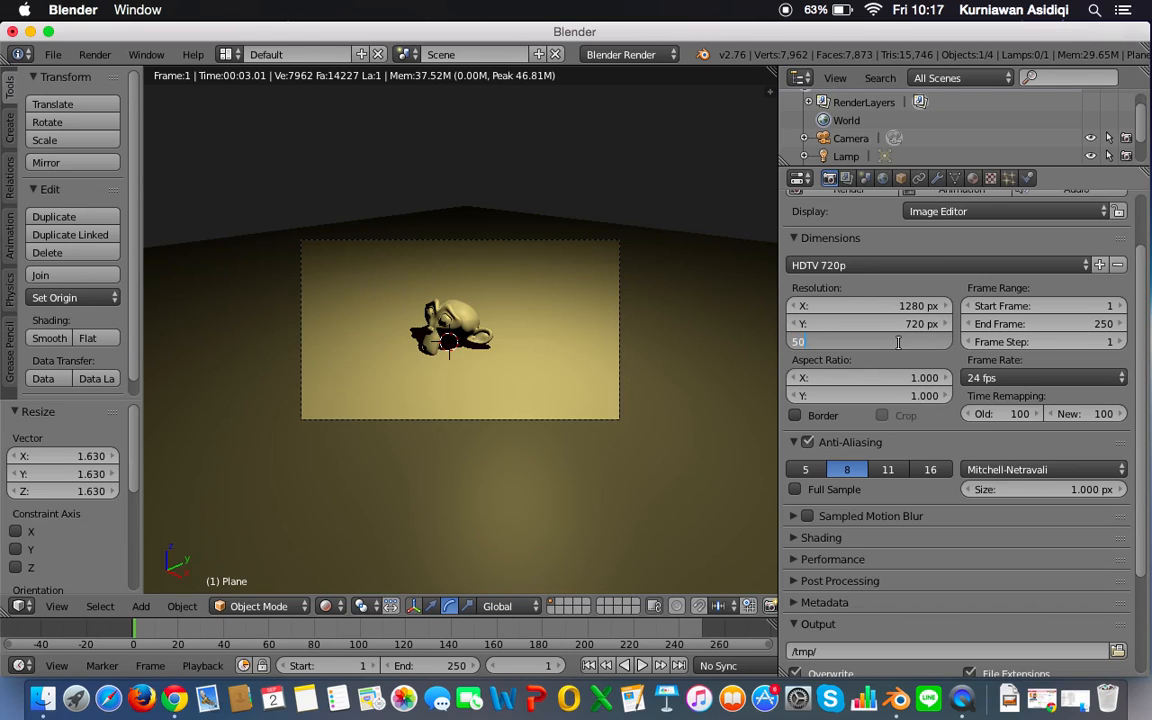
pyautogui.write('50')
pyautogui.press('Return')
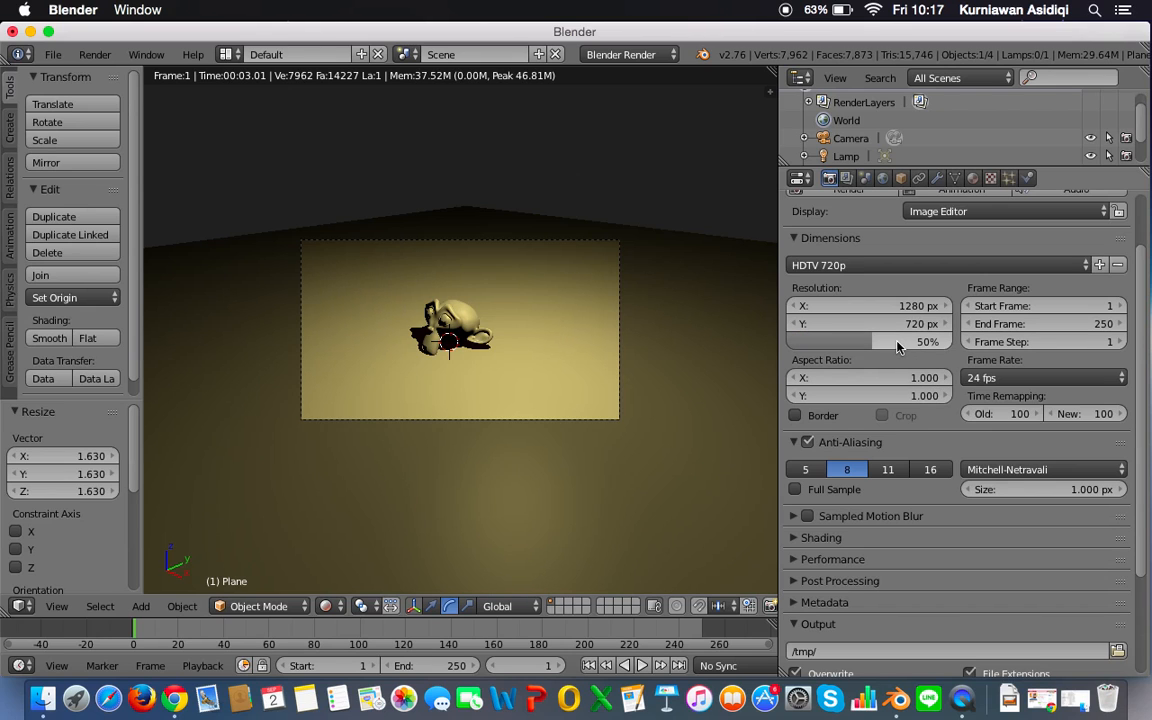
# Step: Examine the render output settings, including the output folder and the image file format
pyautogui.scroll(-4, 890, 345)
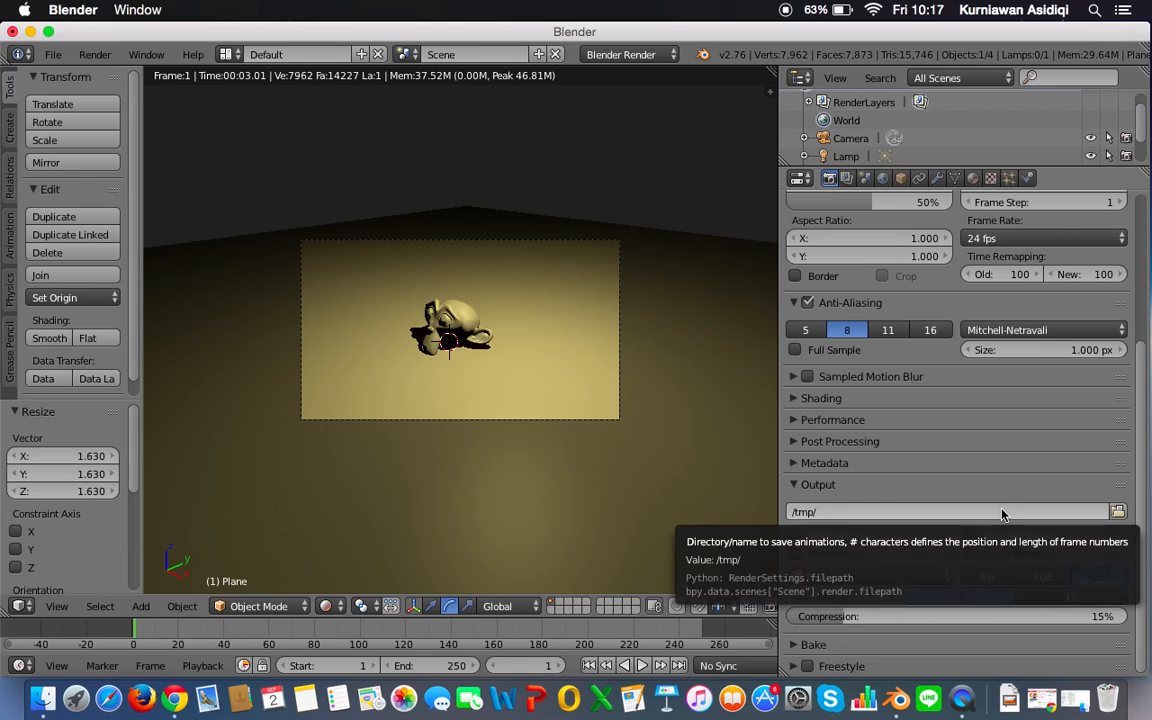
pyautogui.scroll(4, 940, 465)
pyautogui.scroll(-3, 952, 473)
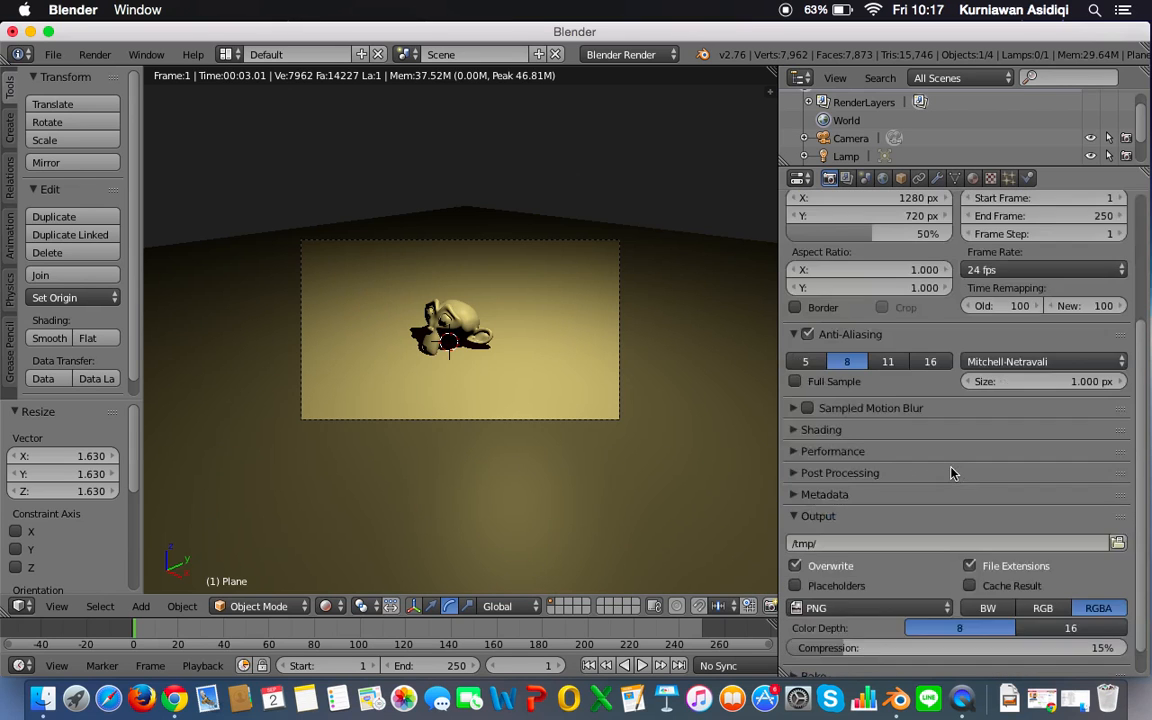
pyautogui.scroll(-1, 952, 473)
pyautogui.click(870, 576)
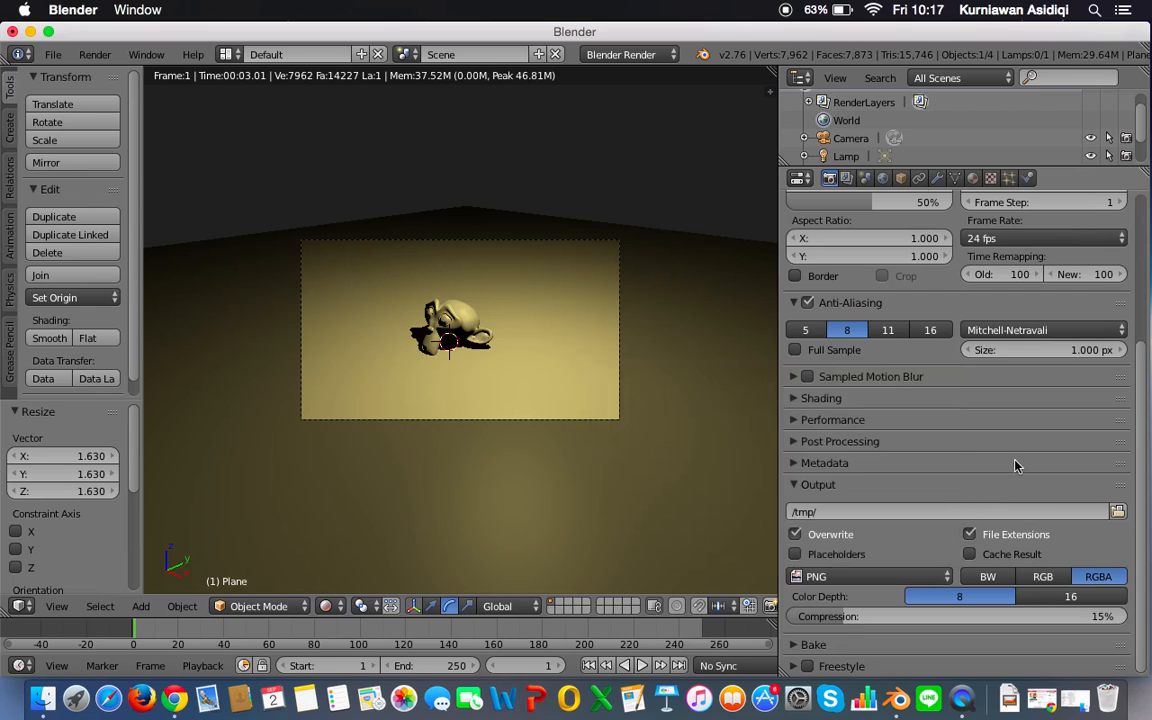
pyautogui.scroll(6, 1055, 470)
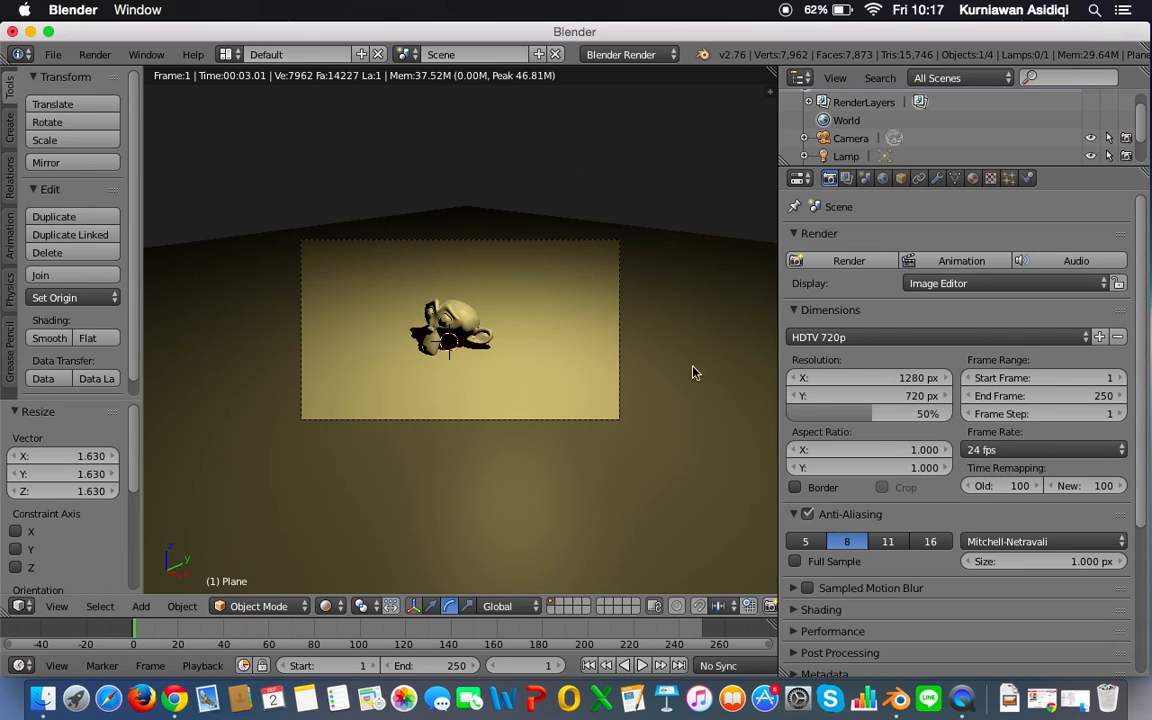
# Step: Render the still image and keep the result displayed in the UV/Image Editor
pyautogui.click(830, 260)
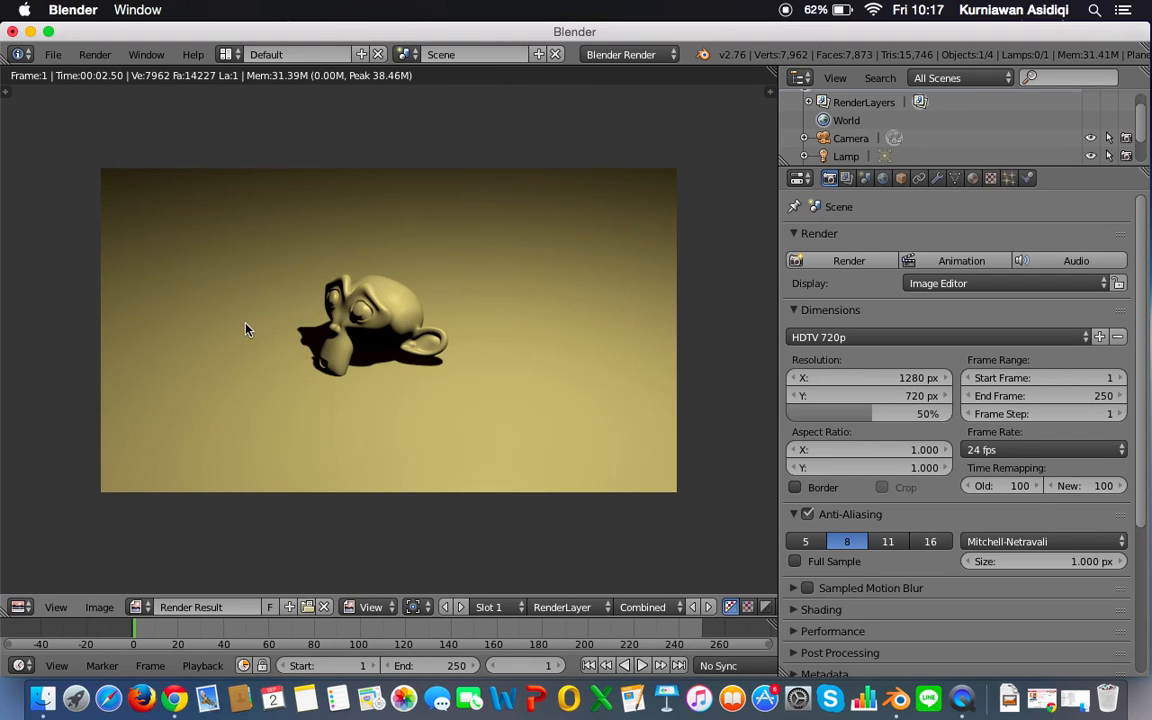
pyautogui.click(21, 606)
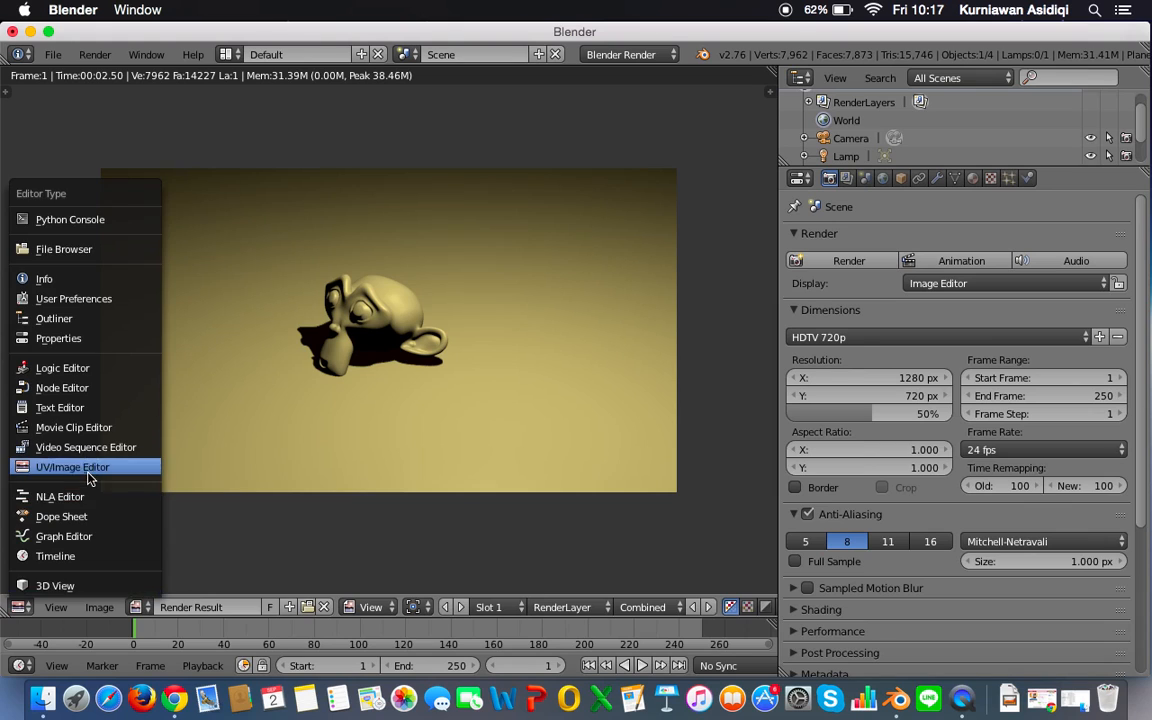
pyautogui.click(72, 467)
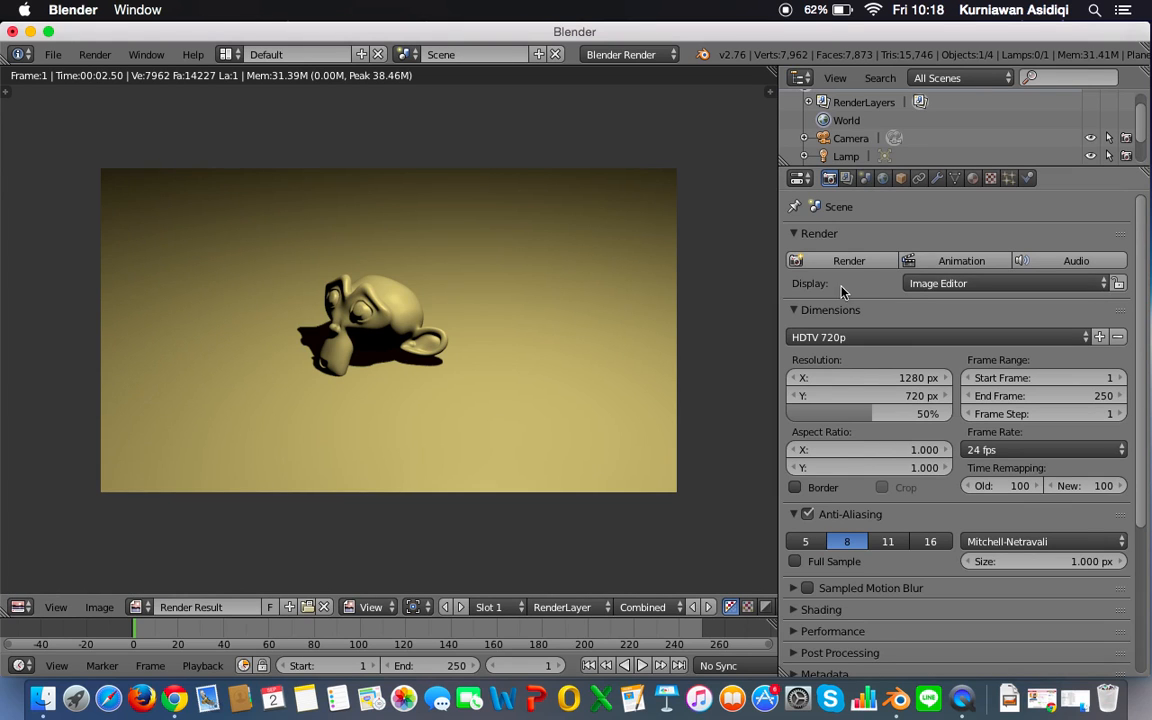
# Step: Try rendering with the display mode set to New Window, and close the separate render window
pyautogui.click(927, 284)
pyautogui.click(938, 286)
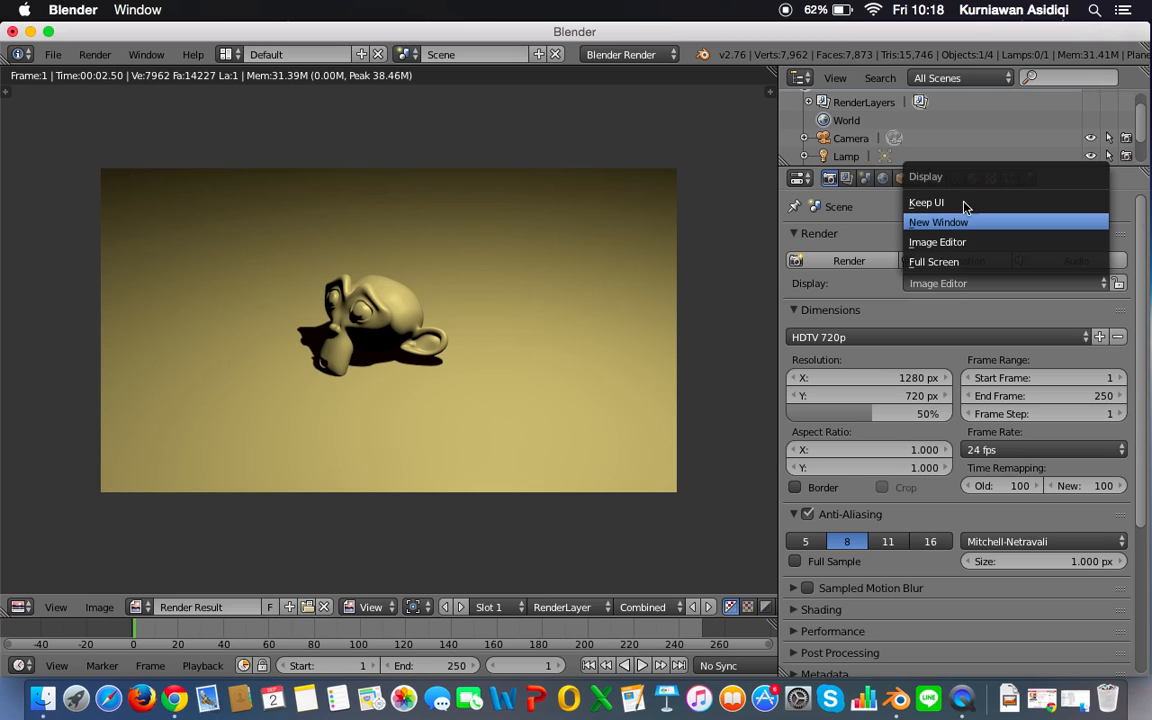
pyautogui.click(955, 222)
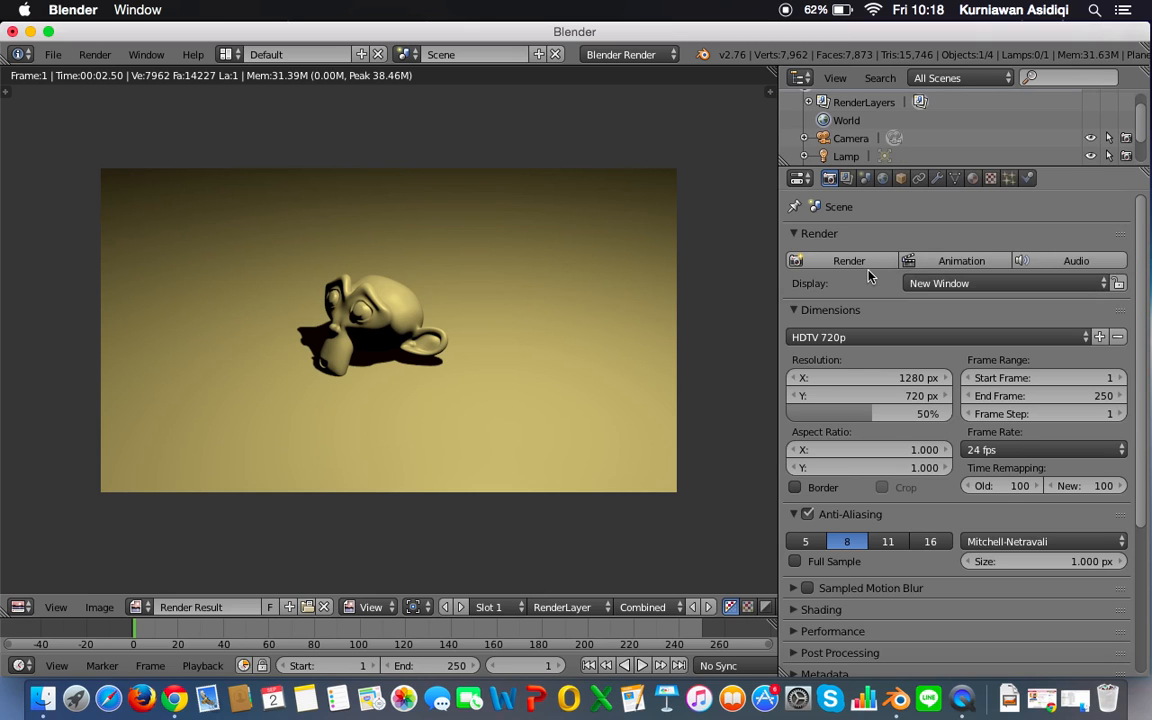
pyautogui.click(853, 261)
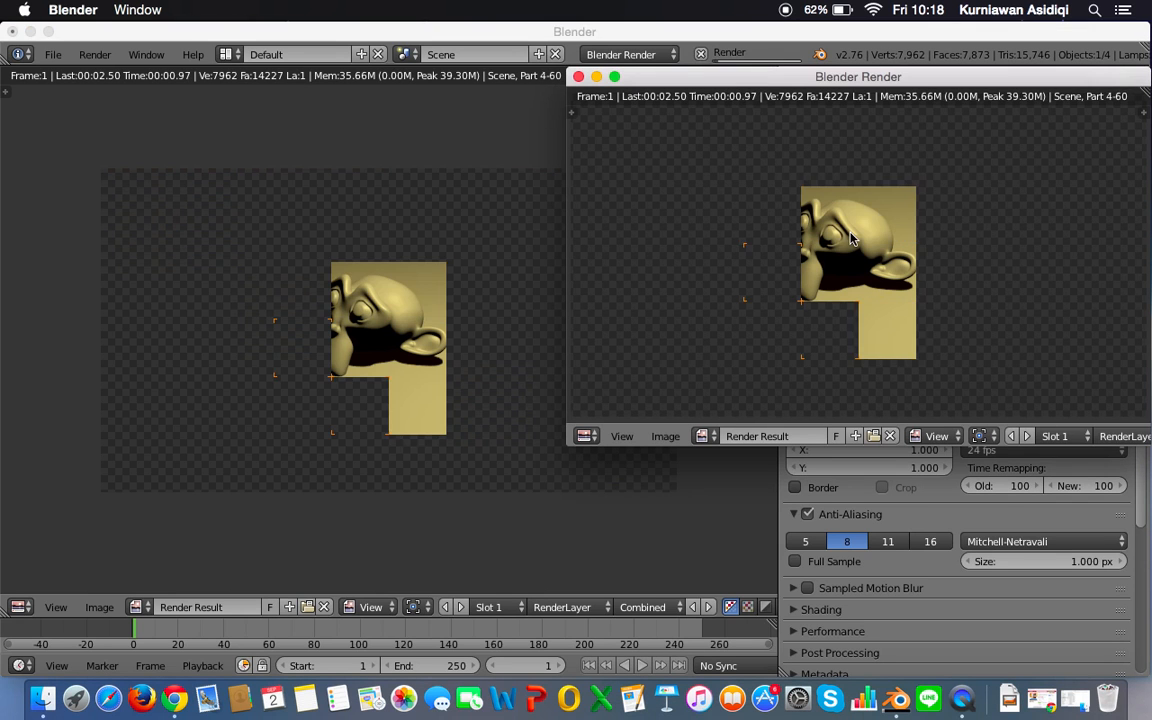
pyautogui.click(578, 76)
# Step: Try rendering with the display mode set to Full Screen, and return to the previous layout
pyautogui.click(980, 285)
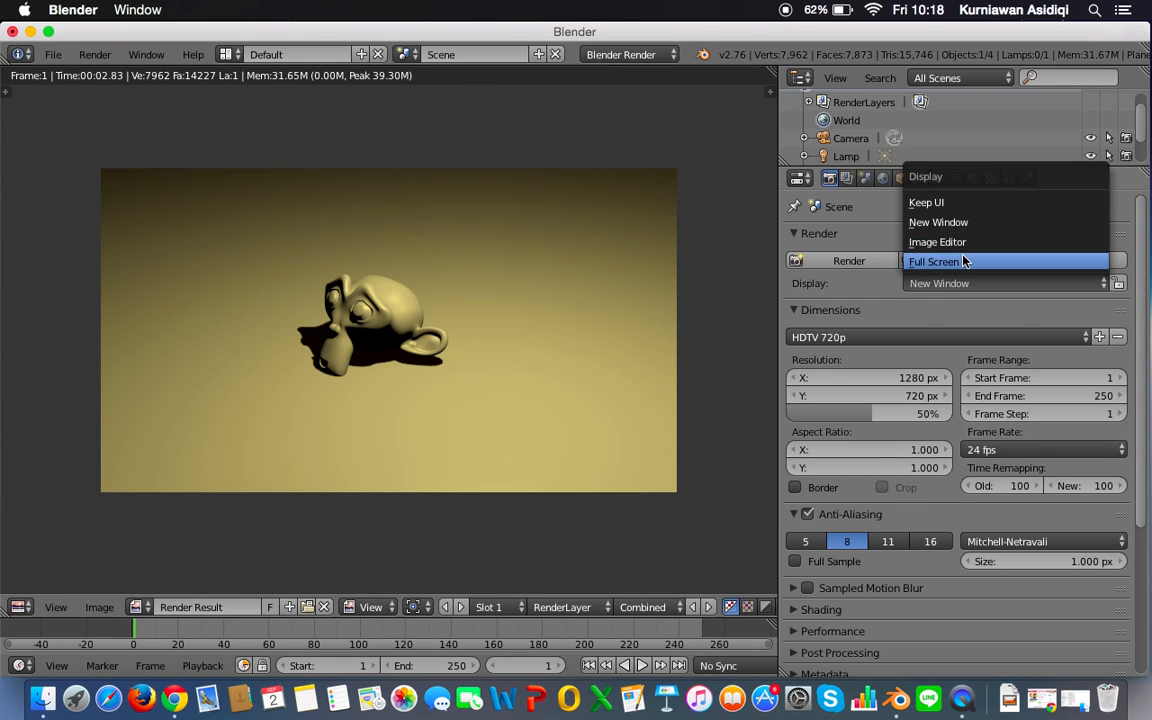
pyautogui.click(962, 262)
pyautogui.click(852, 260)
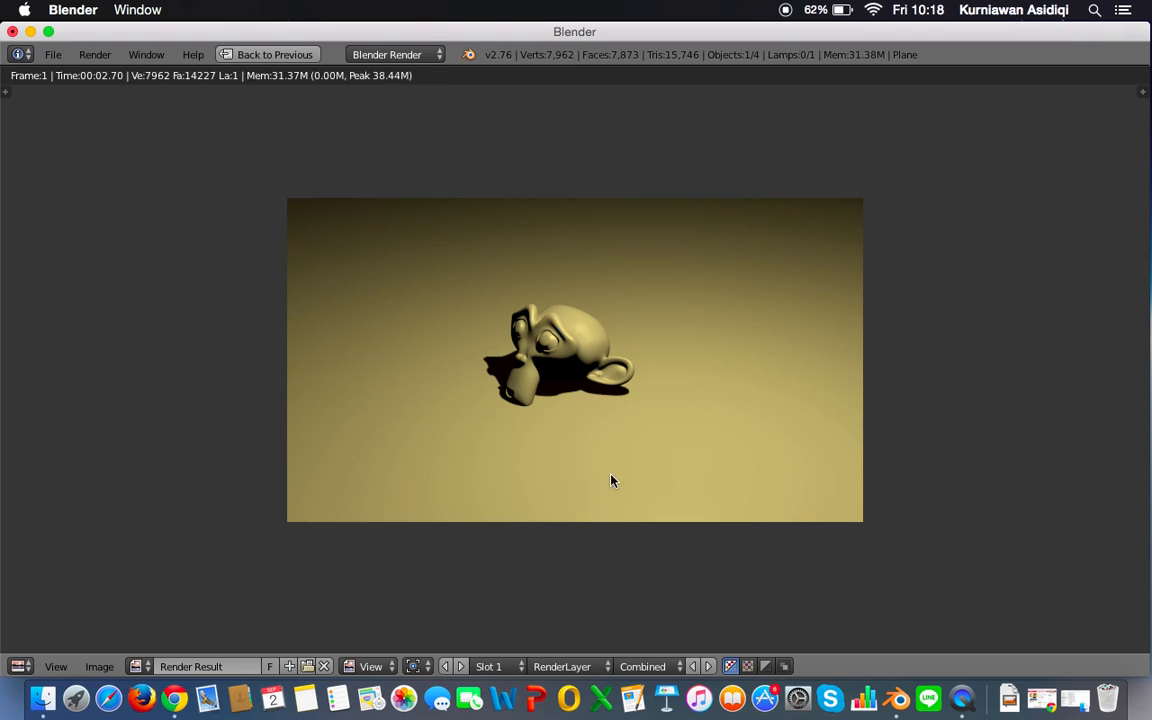
pyautogui.click(272, 54)
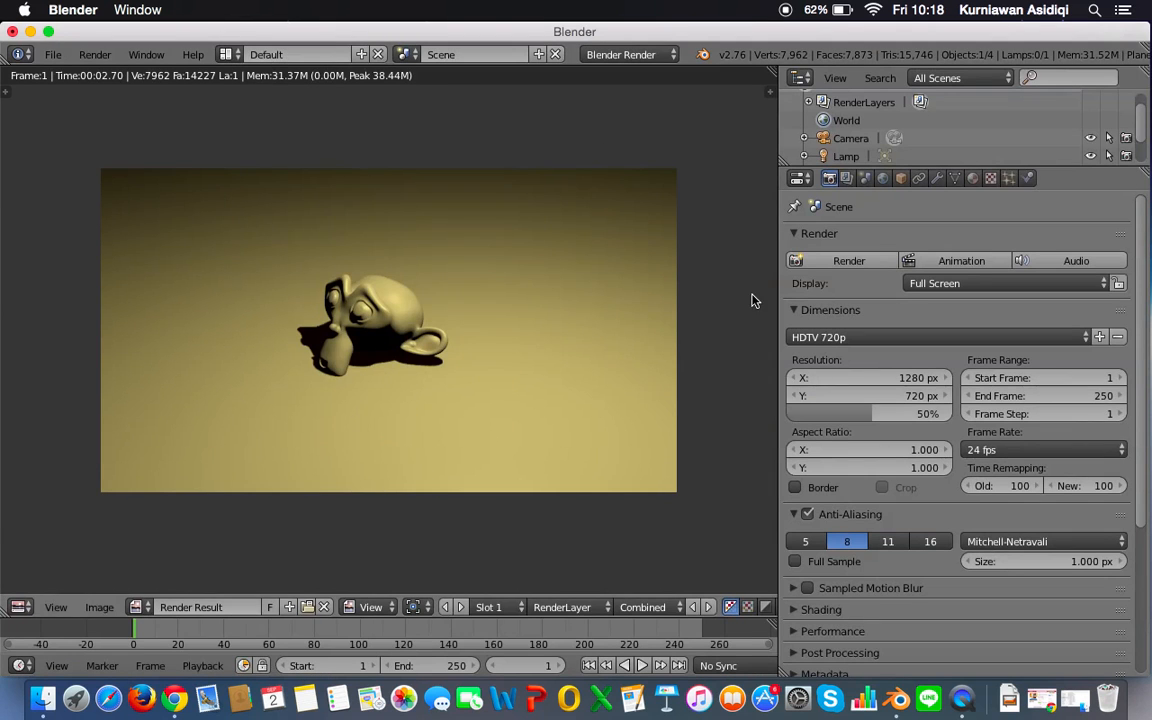
# Step: Set the render display mode back to Image Editor and render the still image again
pyautogui.click(960, 283)
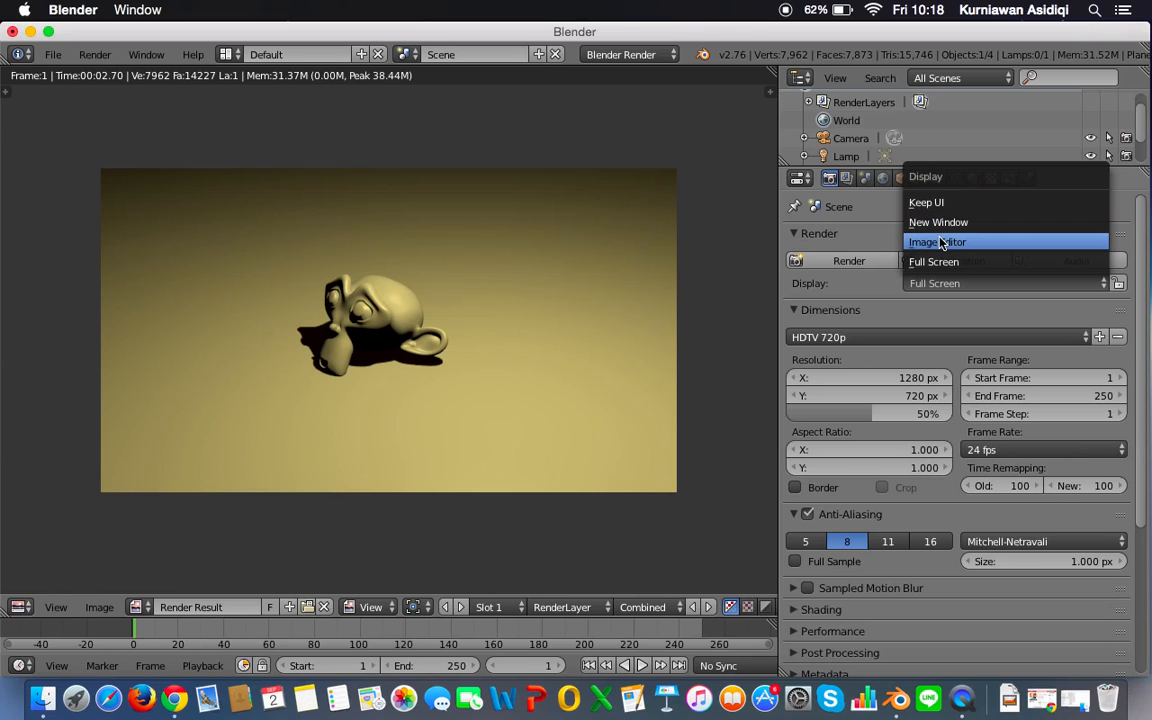
pyautogui.click(940, 243)
pyautogui.click(869, 260)
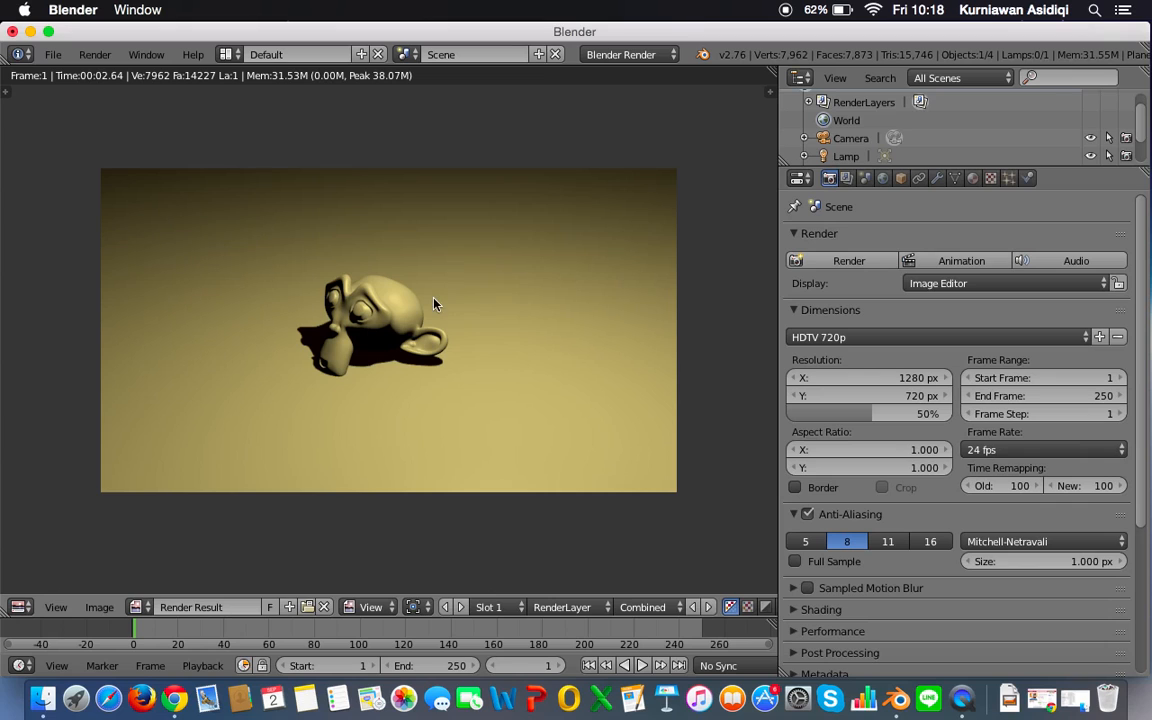
# Step: Save the rendered image in the Desktop folder under the name monkey, in PNG format
pyautogui.click(100, 607)
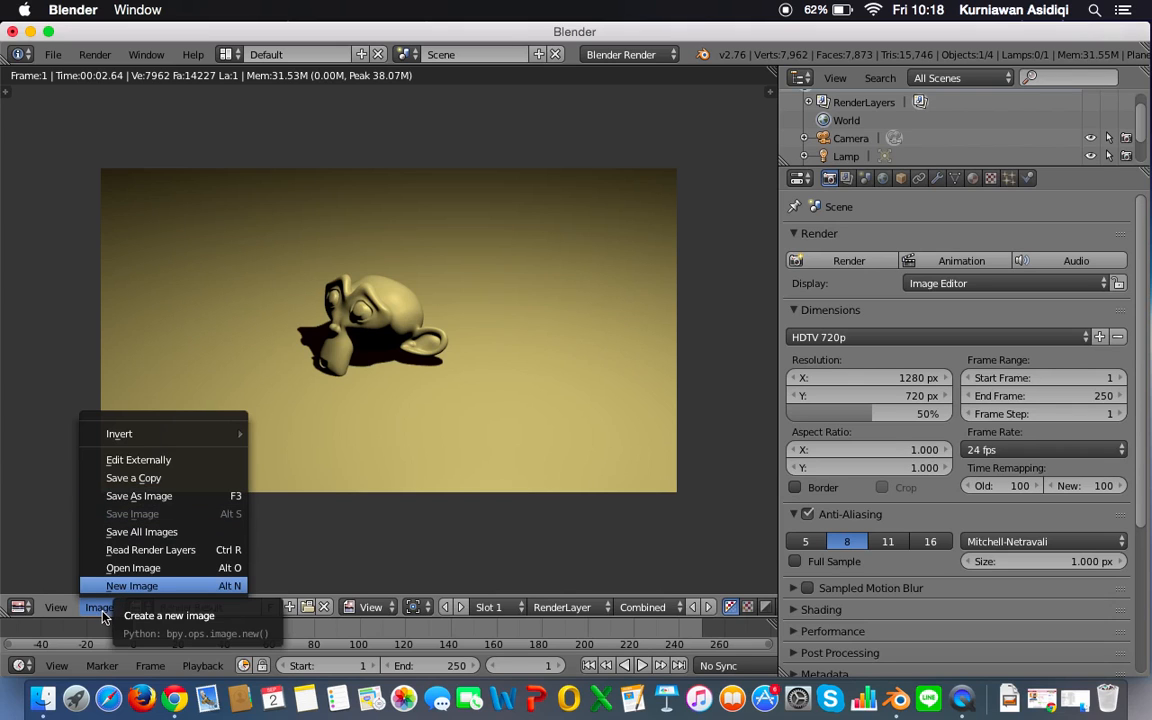
pyautogui.click(182, 500)
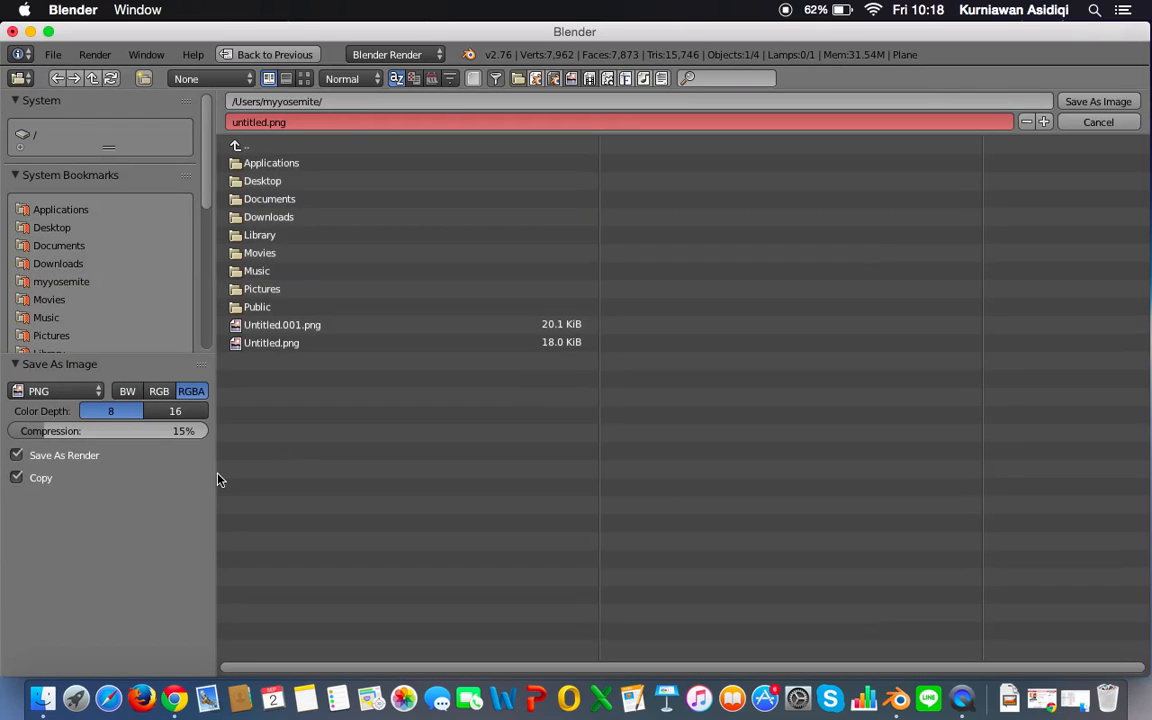
pyautogui.click(71, 233)
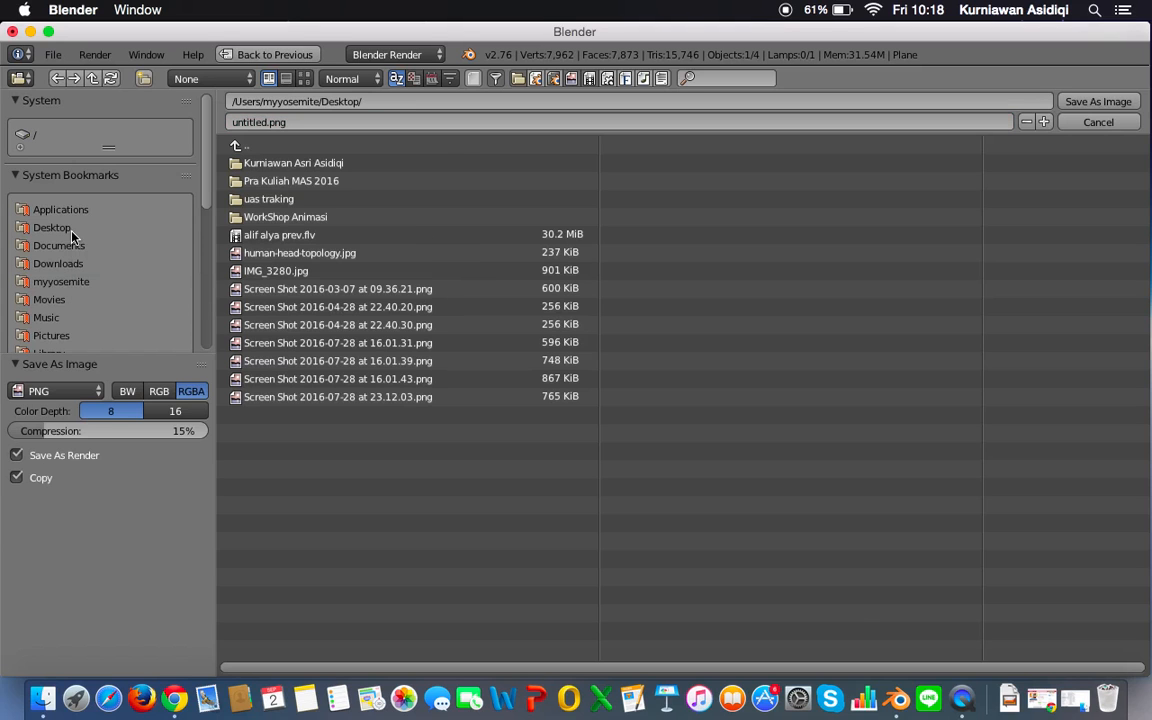
pyautogui.click(280, 124)
pyautogui.write('monkey')
pyautogui.press('Return')
pyautogui.click(1098, 102)
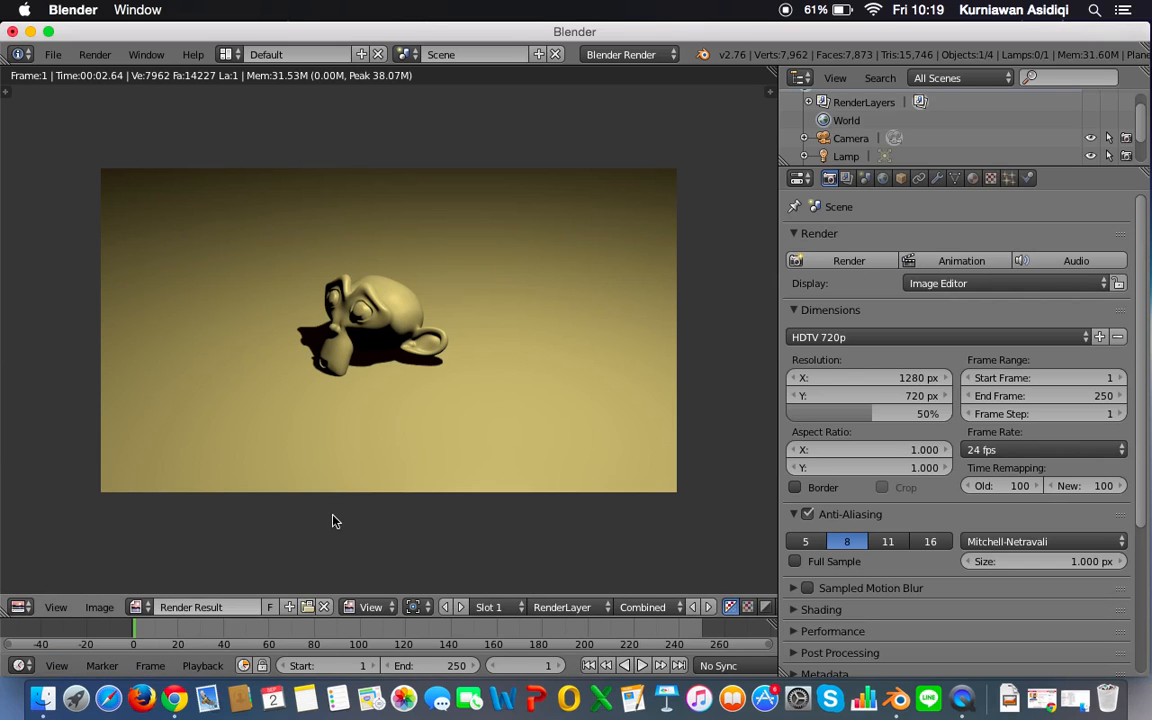
# Step: Switch to Finder, preview the saved monkey.png in the Desktop folder, and minimize the Finder window
pyautogui.click(35, 692)
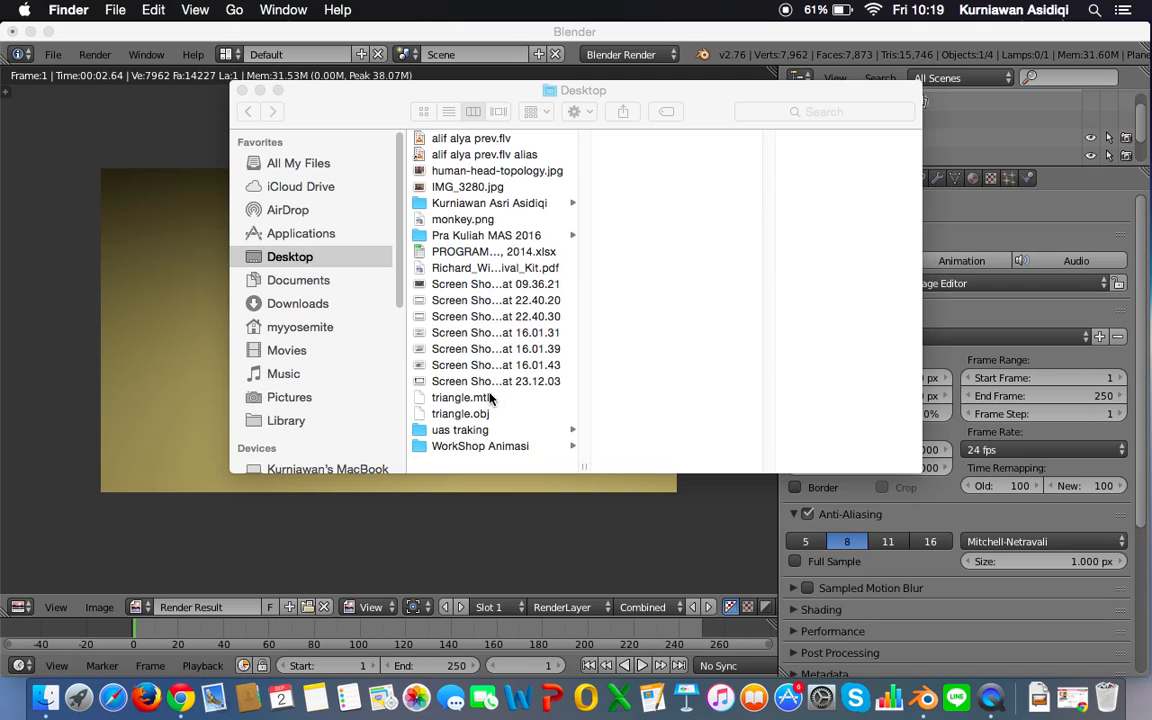
pyautogui.click(486, 221)
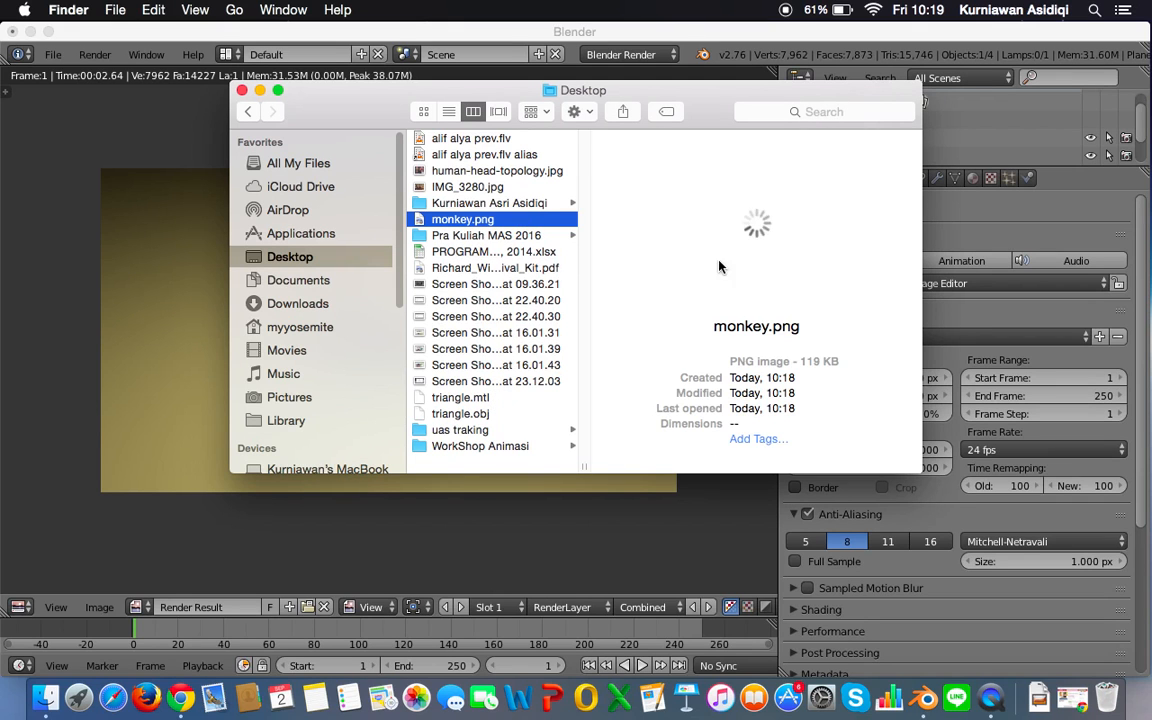
pyautogui.click(259, 90)
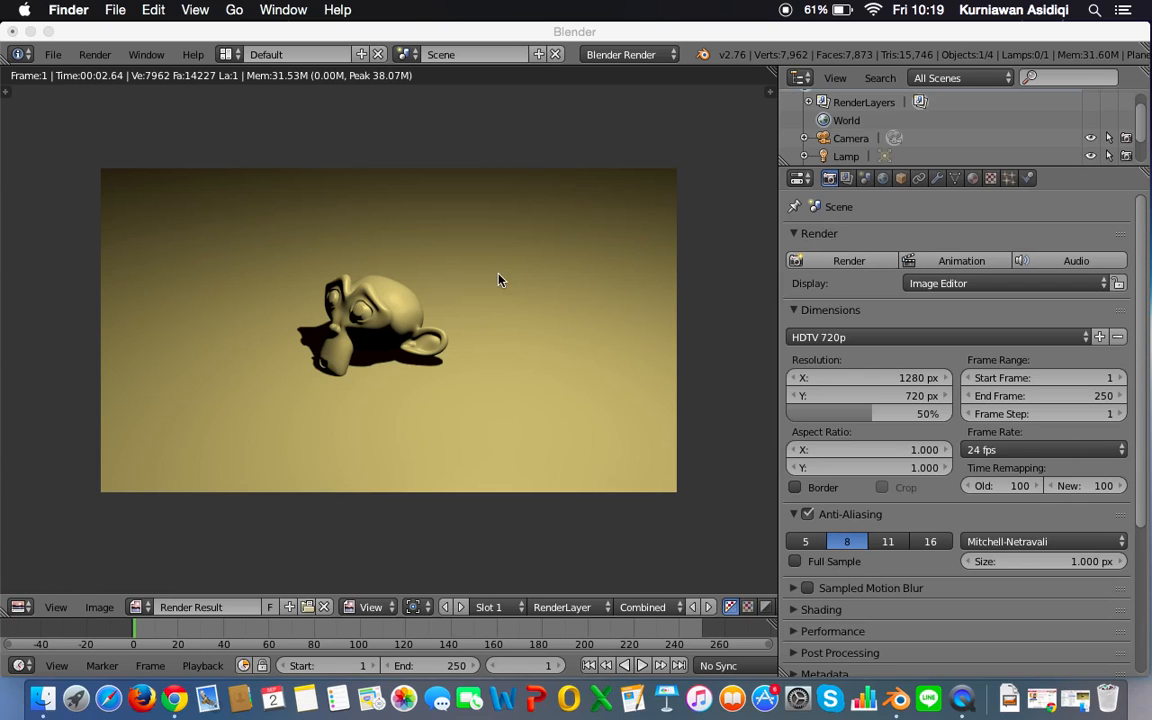
# Step: Switch back to Blender and leave the render result to return to the 3D view
pyautogui.click(20, 606)
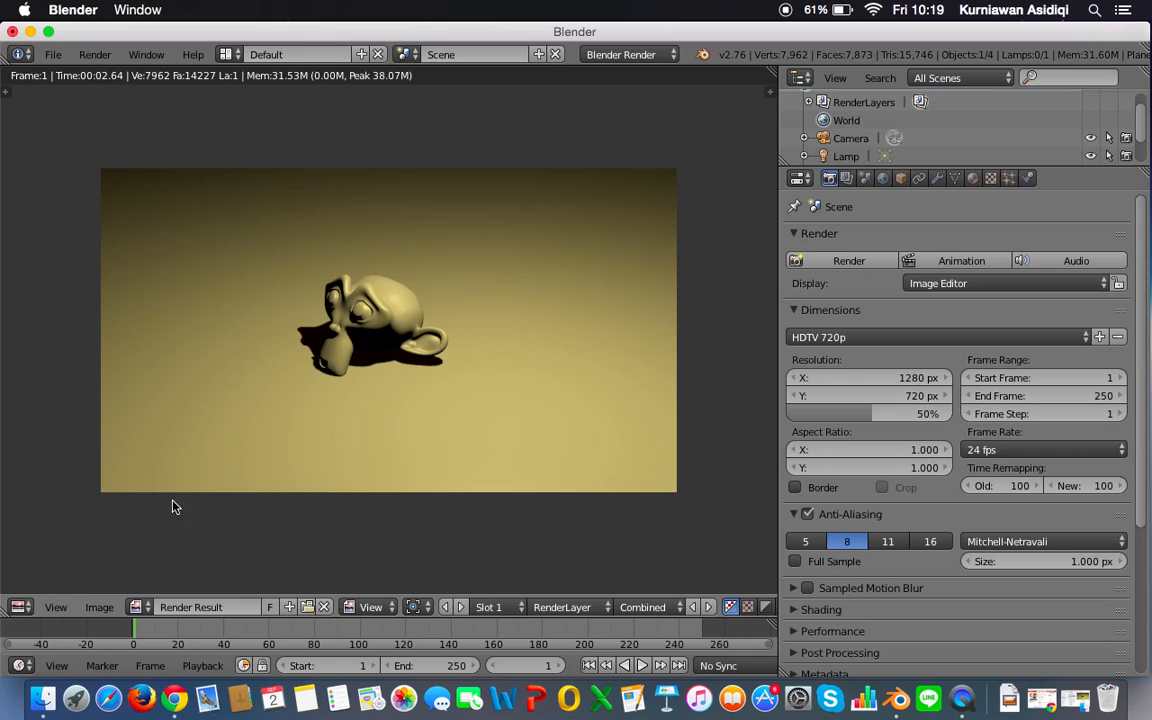
pyautogui.press('Escape')
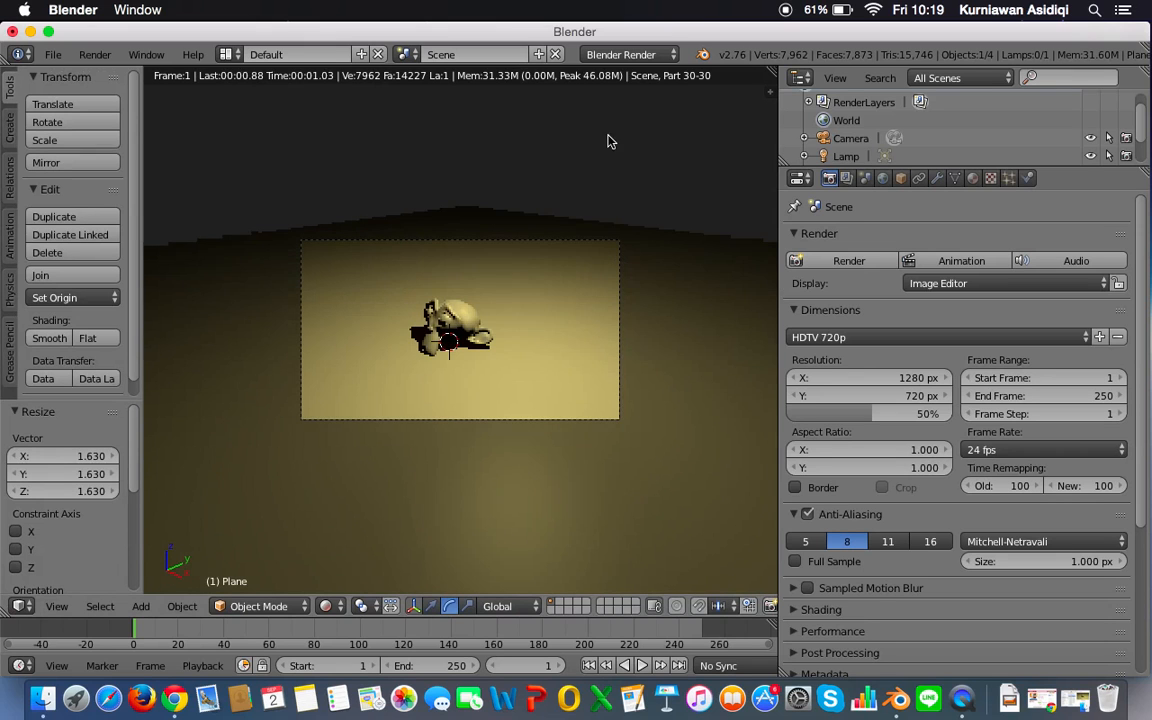
# Step: Try the Cycles Render engine on the scene in the camera view, and set the engine back to Blender Render
pyautogui.click(616, 56)
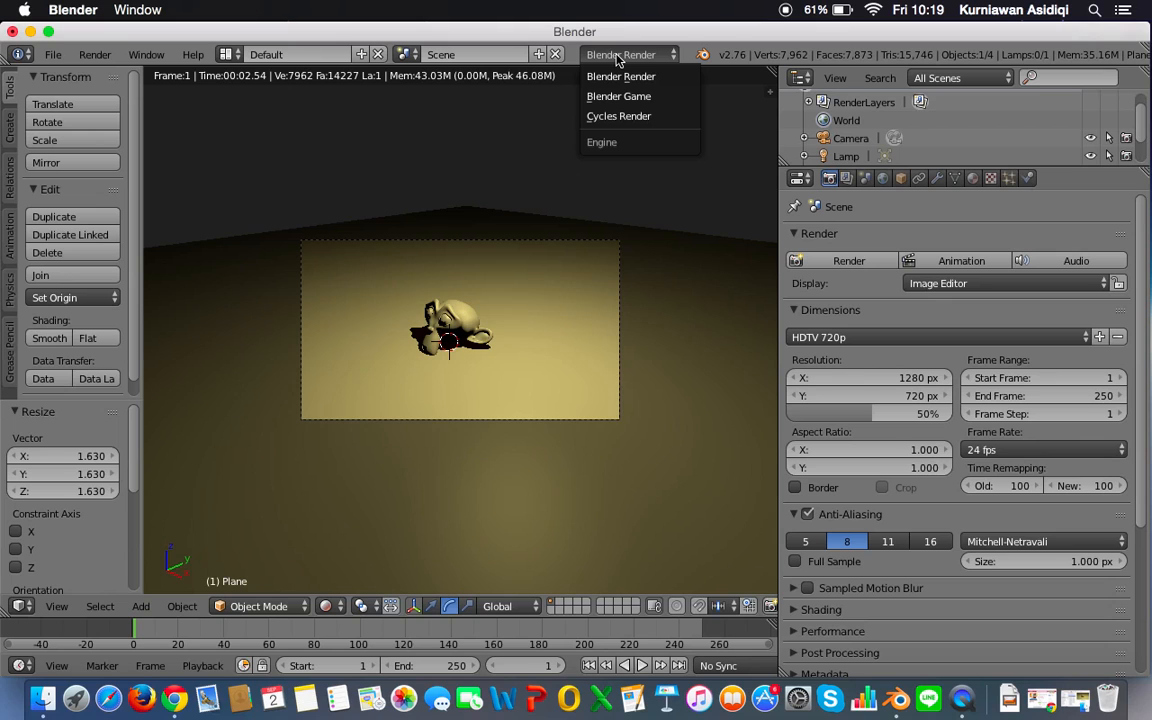
pyautogui.click(653, 120)
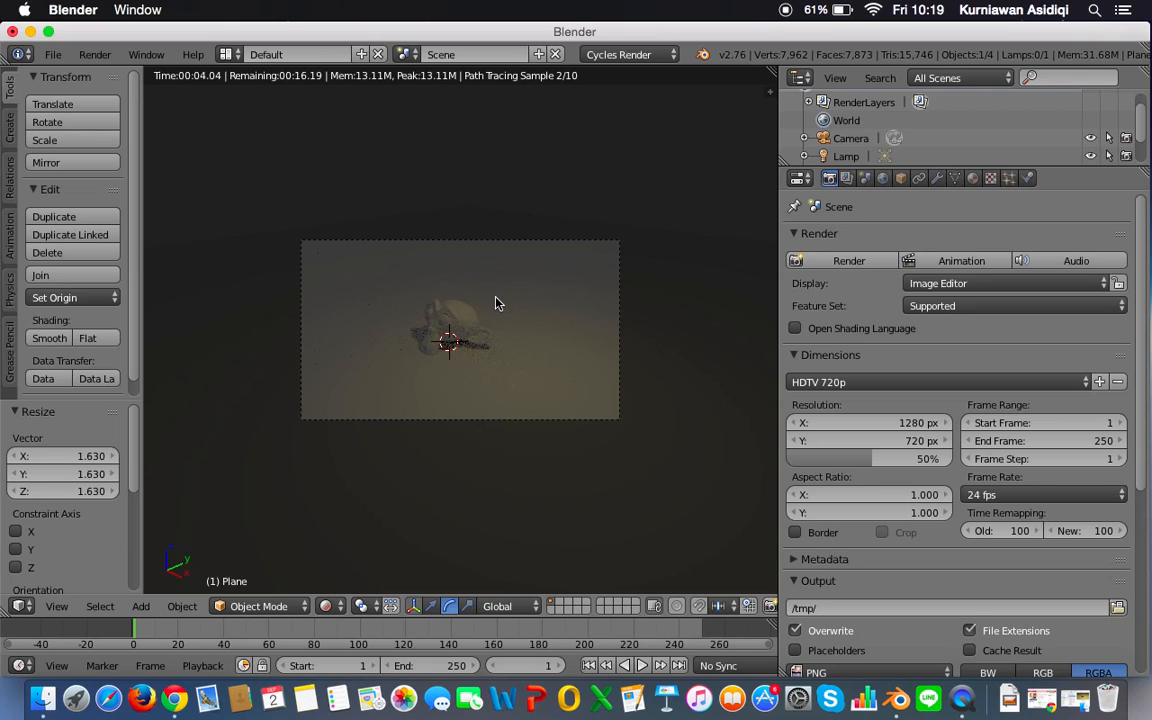
pyautogui.scroll(2, 497, 303)
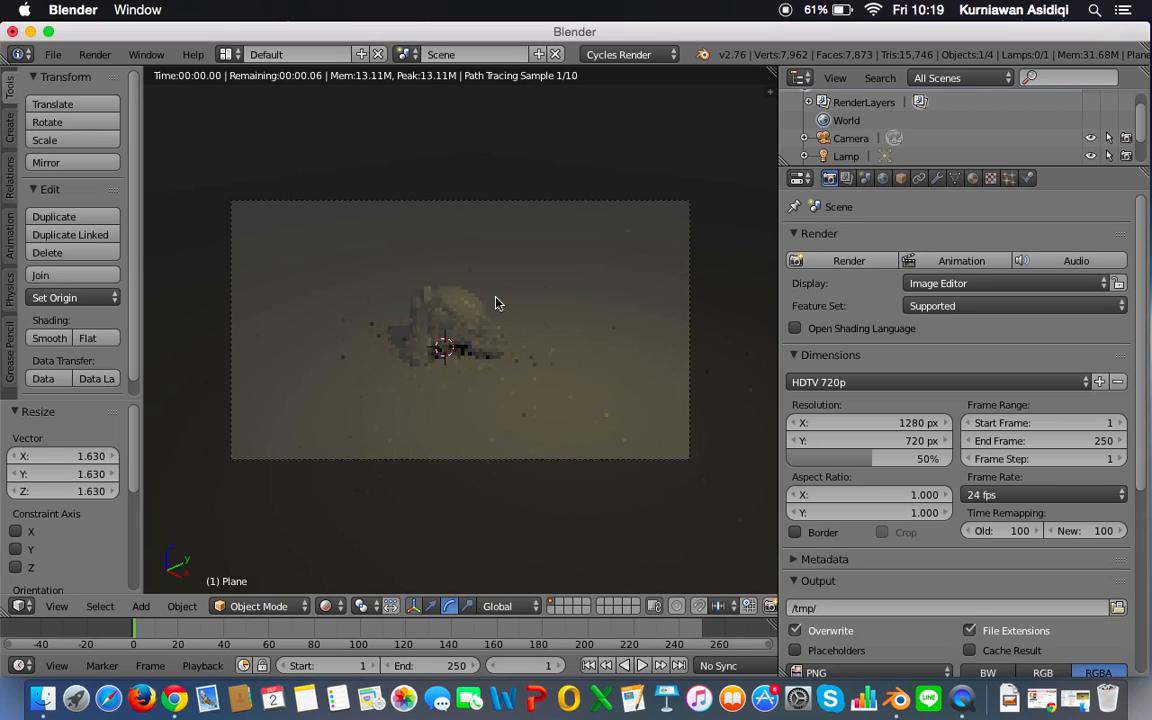
pyautogui.scroll(1, 497, 303)
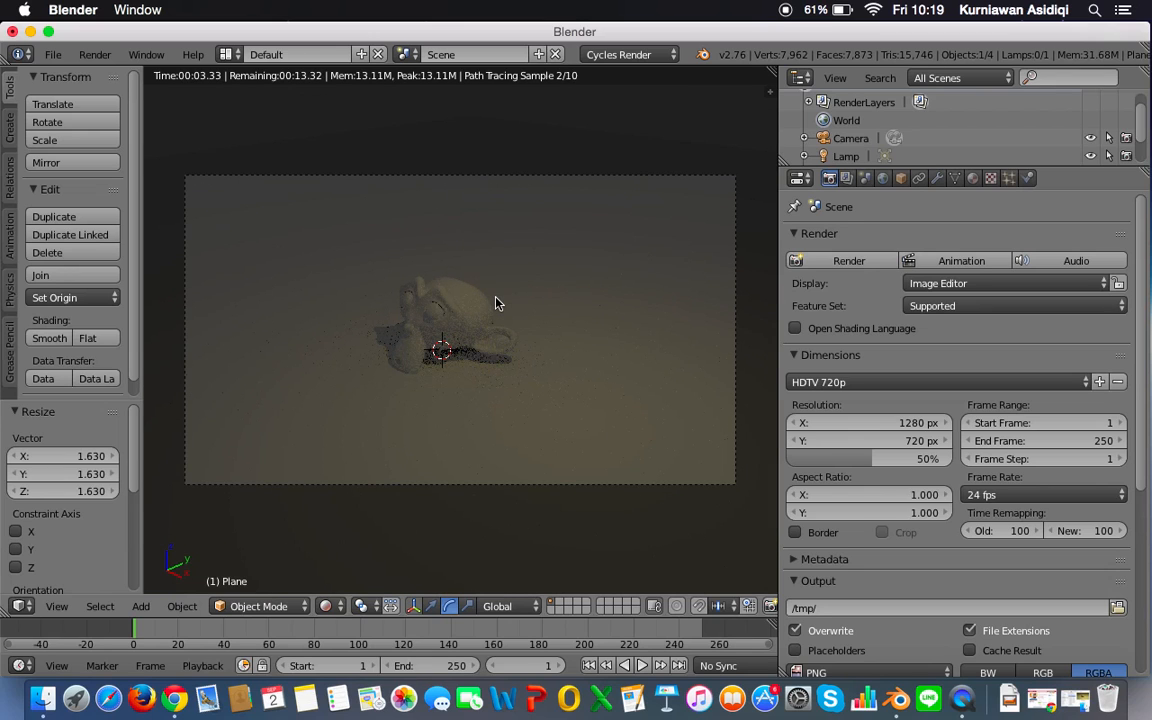
pyautogui.click(624, 58)
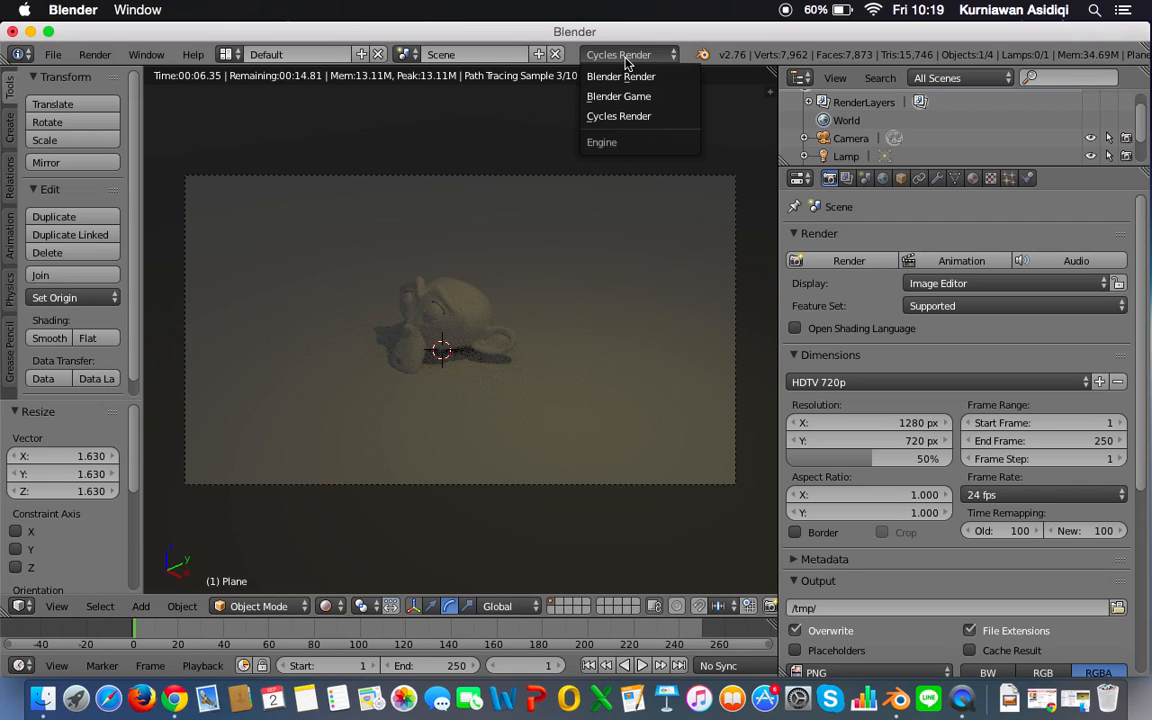
pyautogui.click(627, 75)
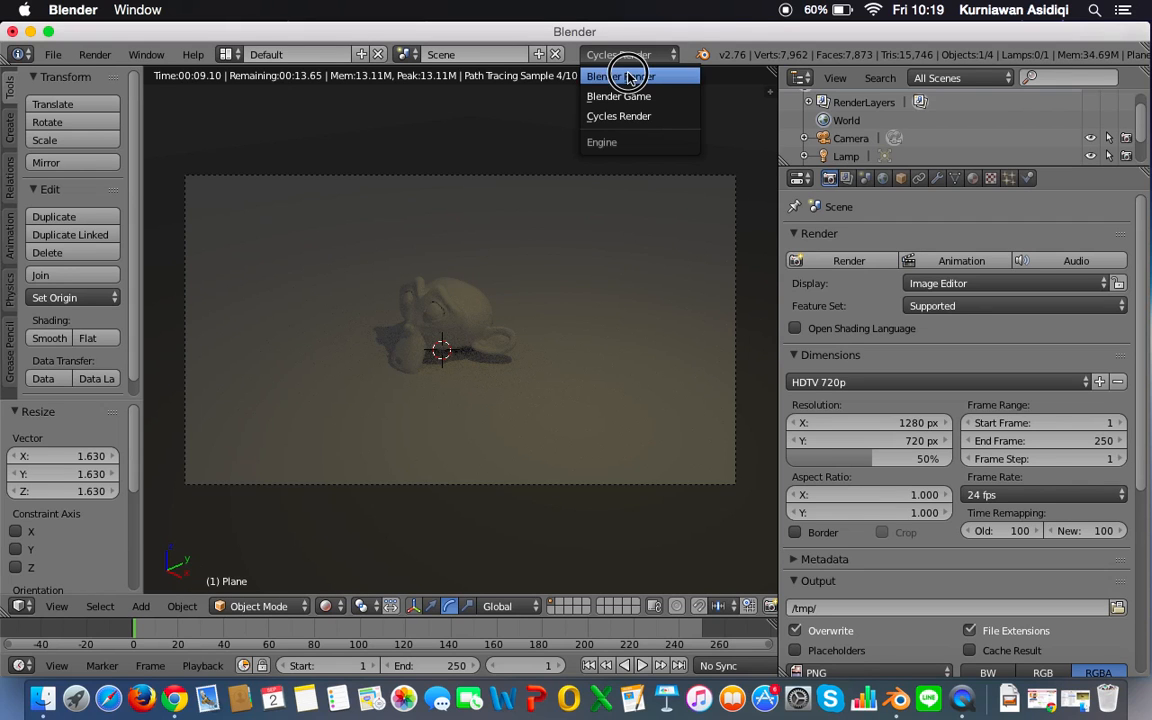